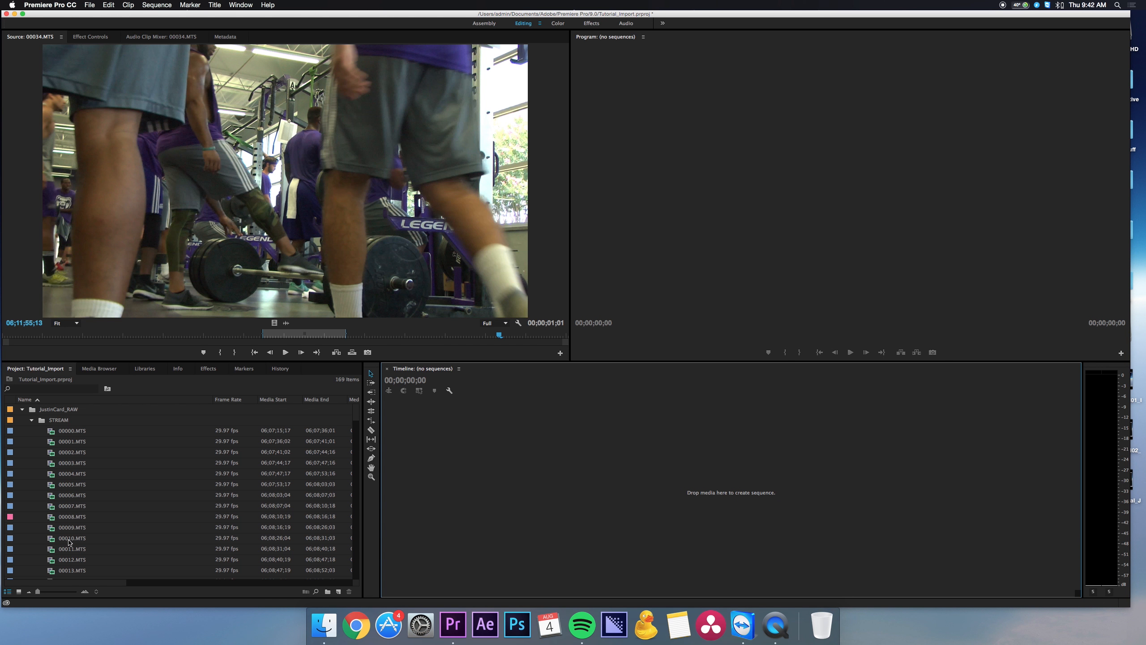
- Create a new sequence from clip 00008.MTS so that it takes on the clip's settings
click(51, 517)
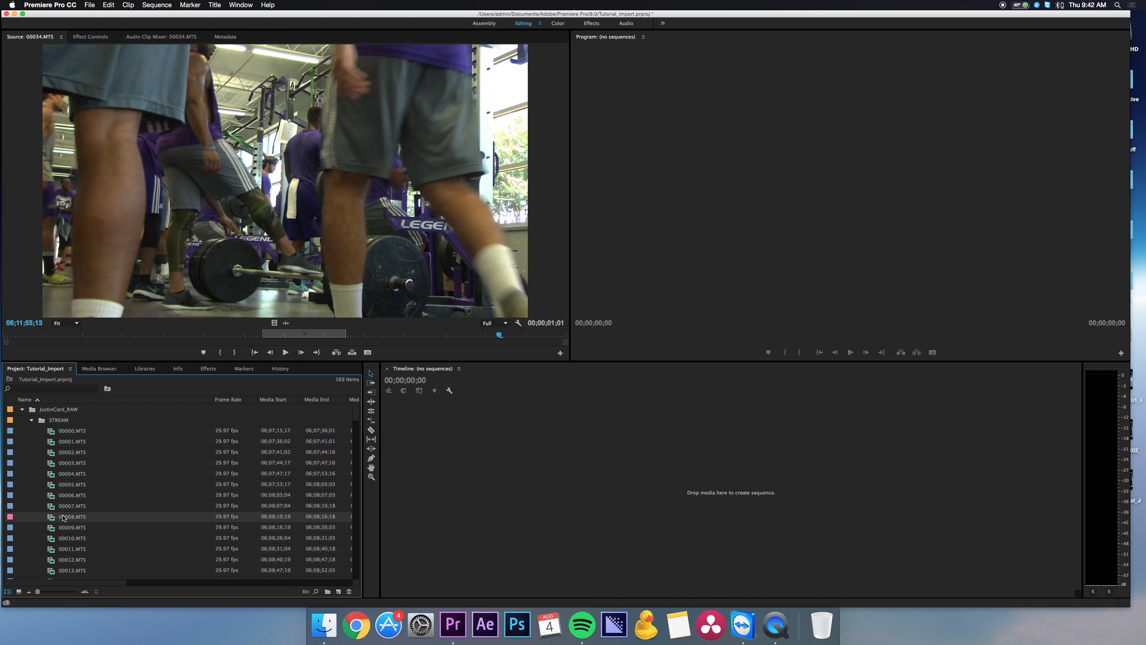
drag(51, 517, 340, 592)
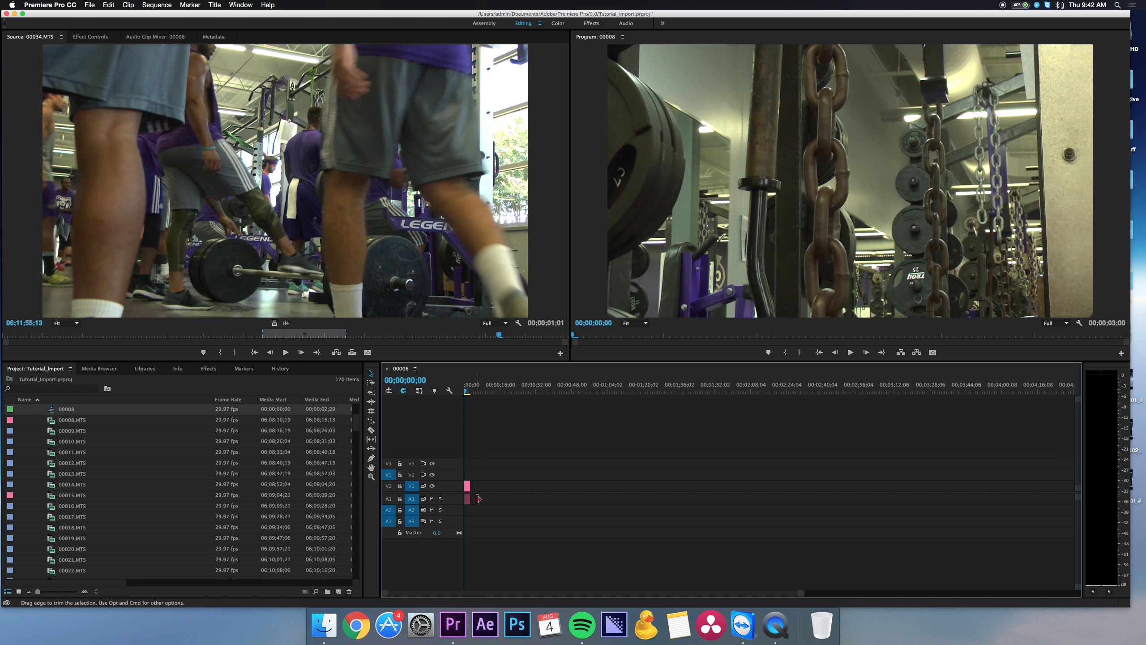
scroll(67, 550, up, 5)
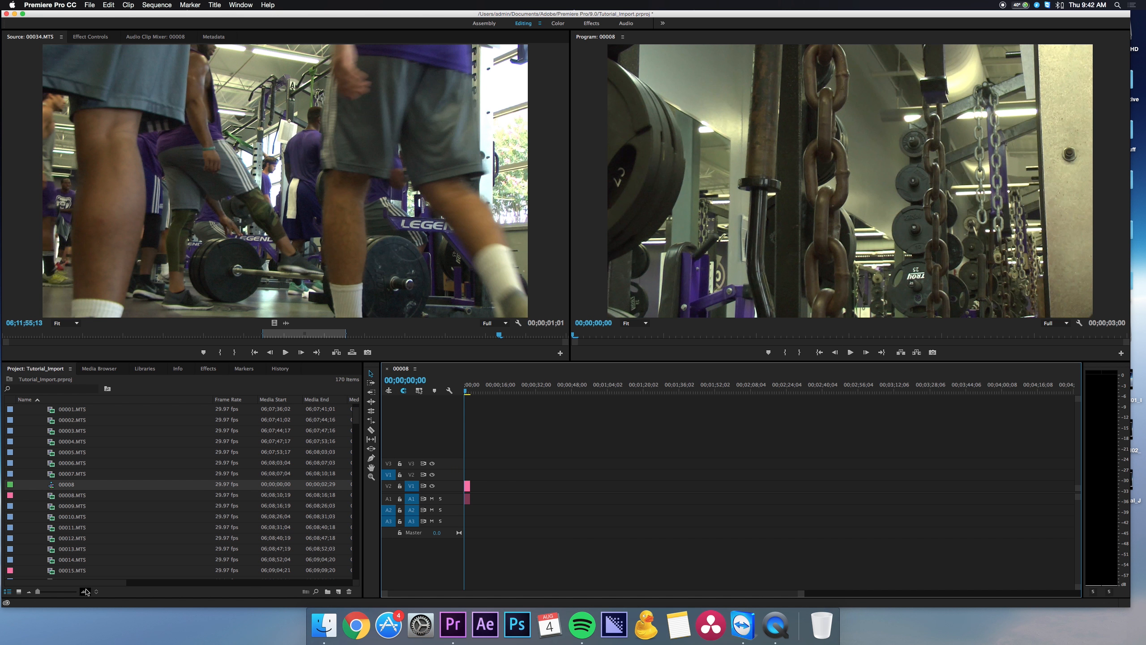
- Check the video and audio info of sequence 00008, and delete that sequence from the project
drag(84, 583, 191, 581)
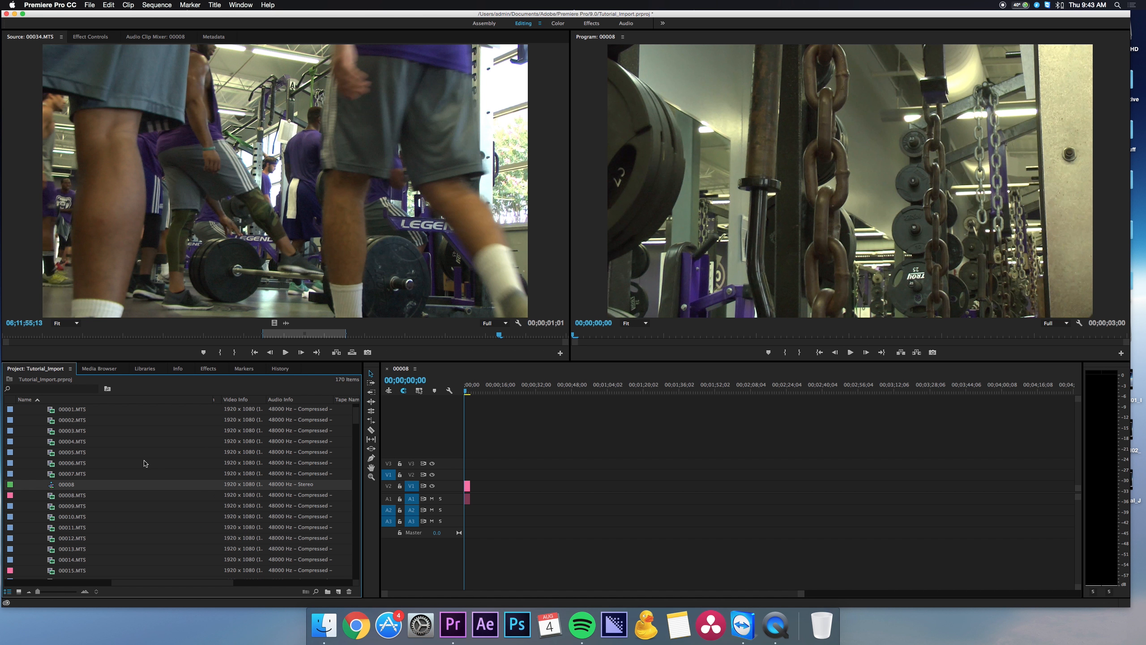
mouse_move(486, 446)
mouse_down()
mouse_move(464, 509)
mouse_move(474, 454)
mouse_up()
click(219, 488)
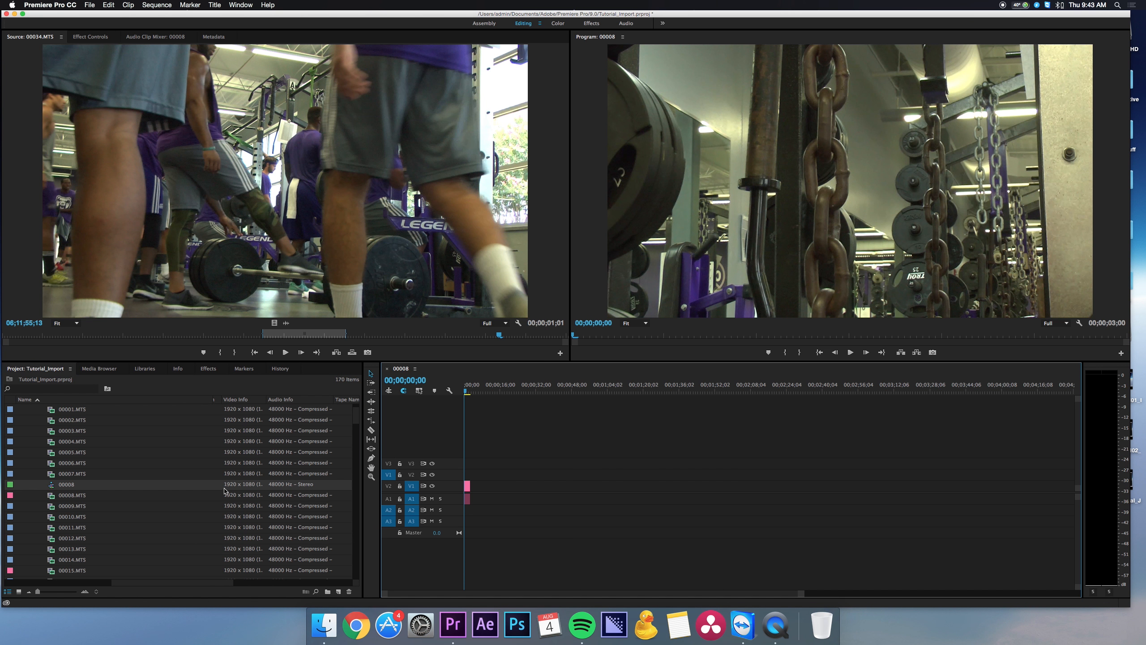
key(Delete)
click(61, 443)
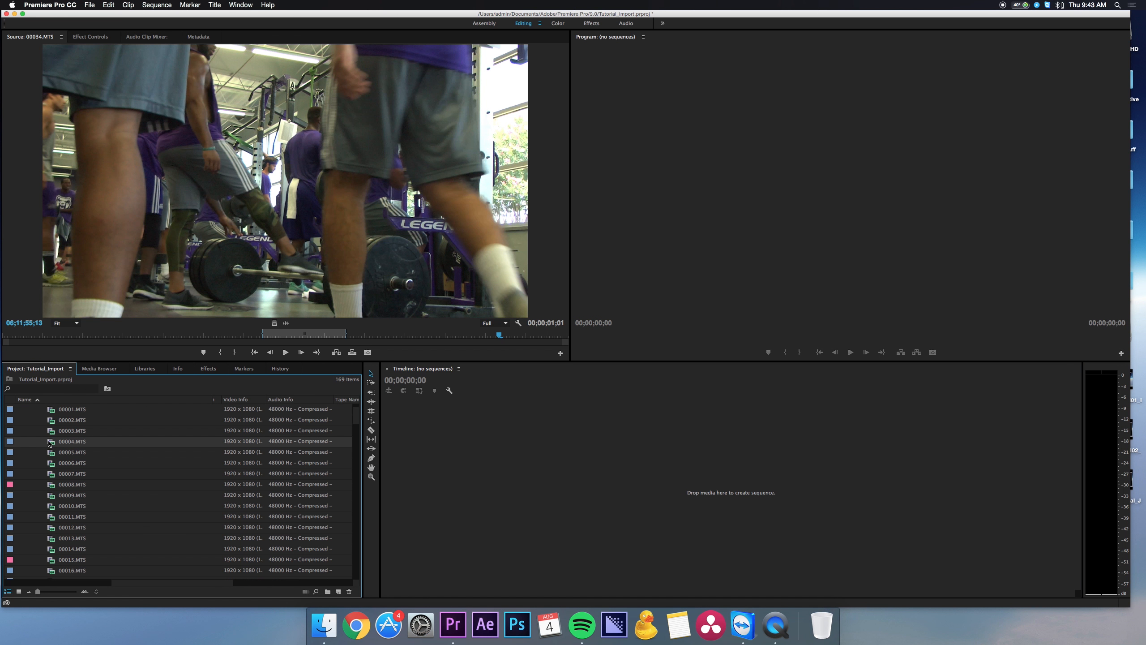
- Create a new sequence named Sequence 01 with the DV - NTSC Standard 32kHz preset
click(339, 592)
click(331, 599)
click(338, 594)
click(360, 516)
click(424, 205)
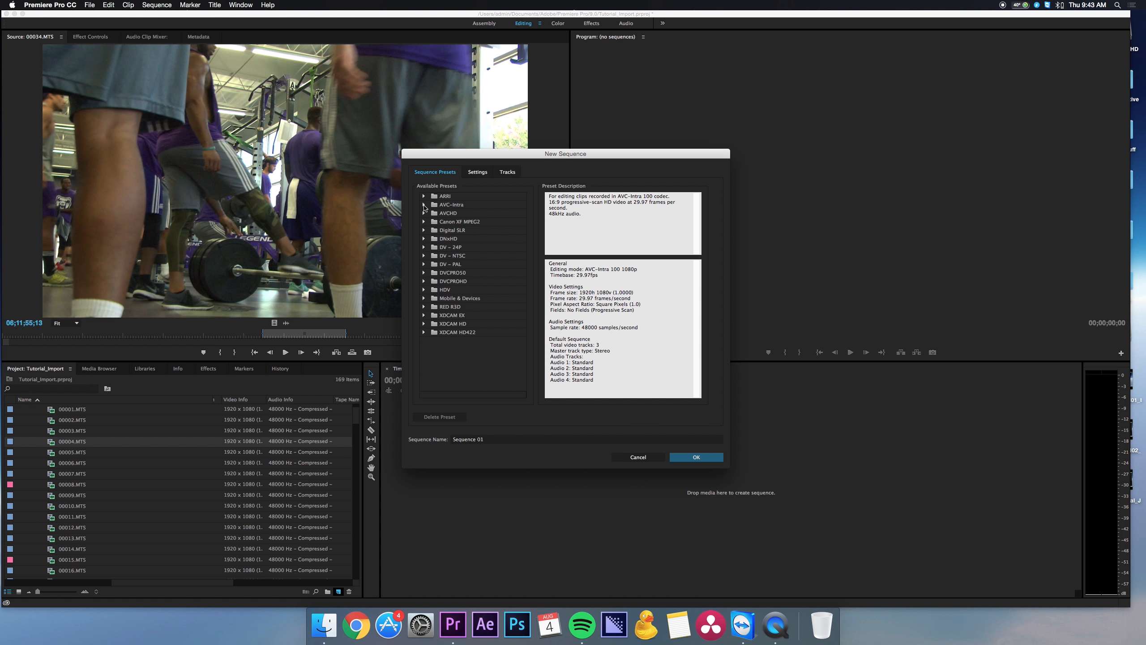
click(424, 258)
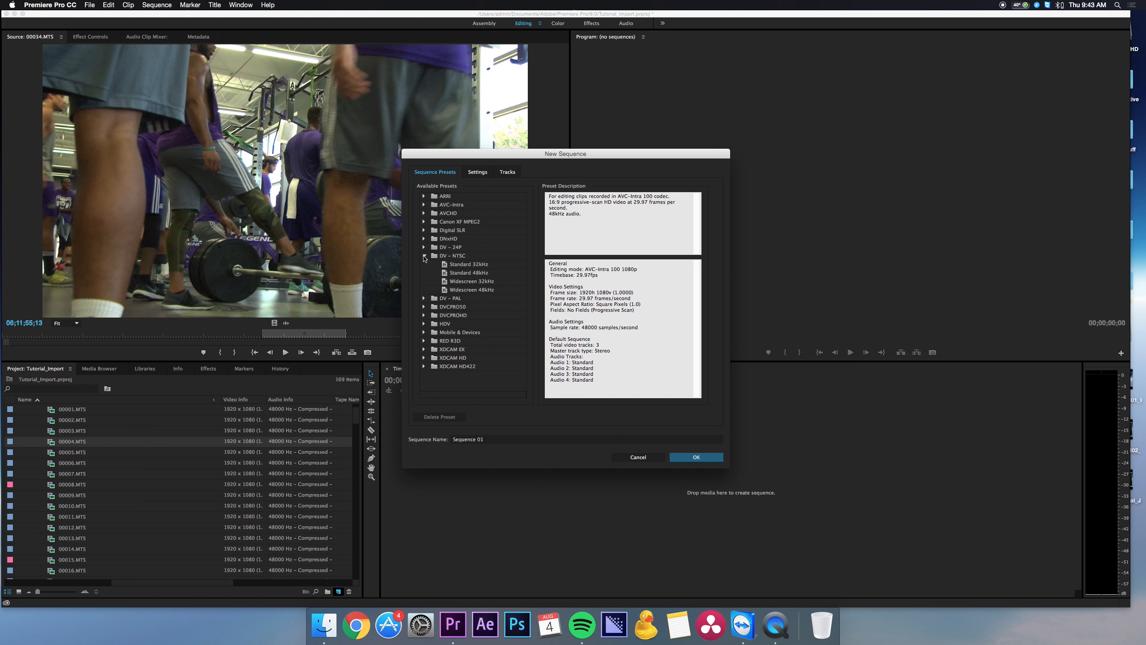
double_click(449, 270)
- Place clip 00154.MTS at the start of Sequence 01, keeping the existing sequence settings, and preview its frames
drag(68, 431, 469, 493)
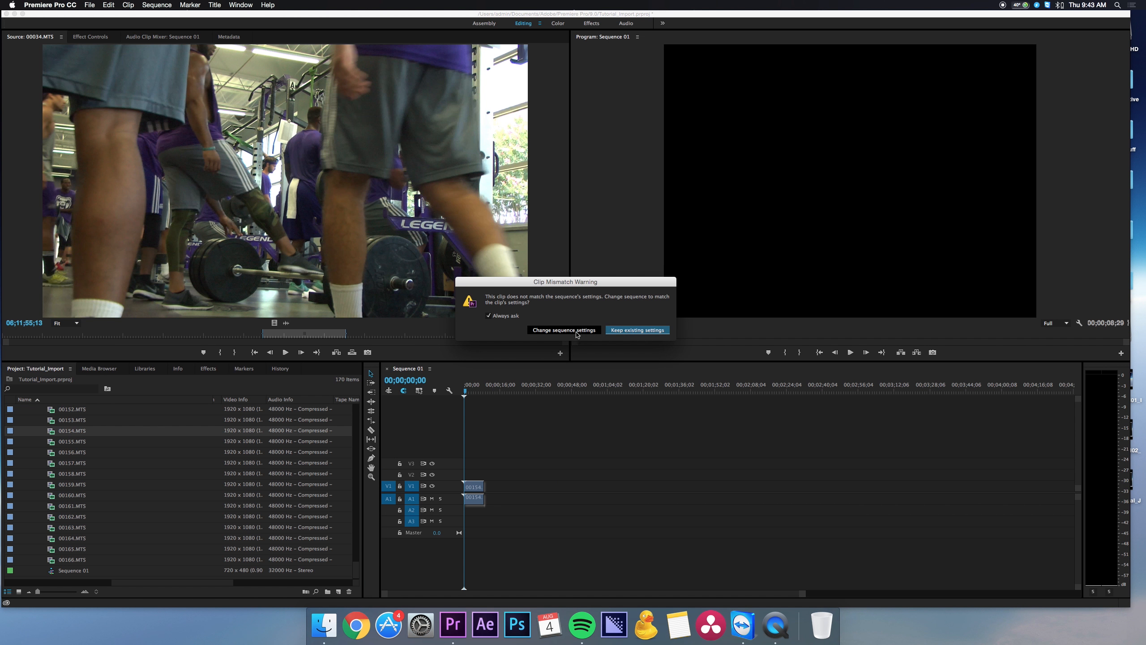
click(638, 331)
click(475, 387)
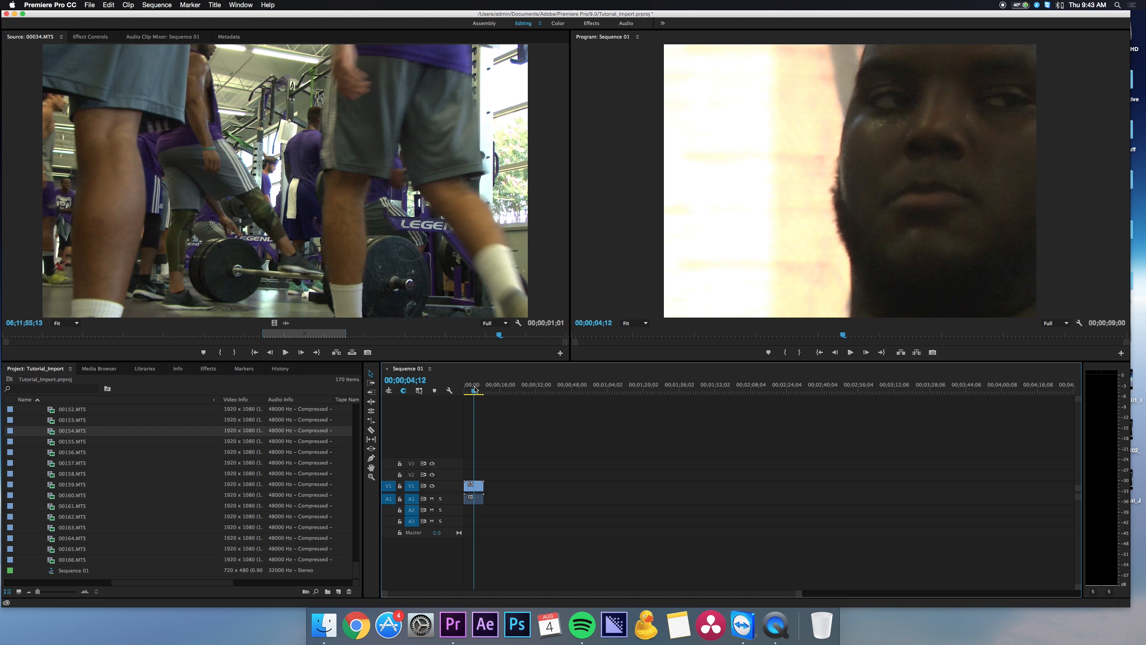
click(476, 388)
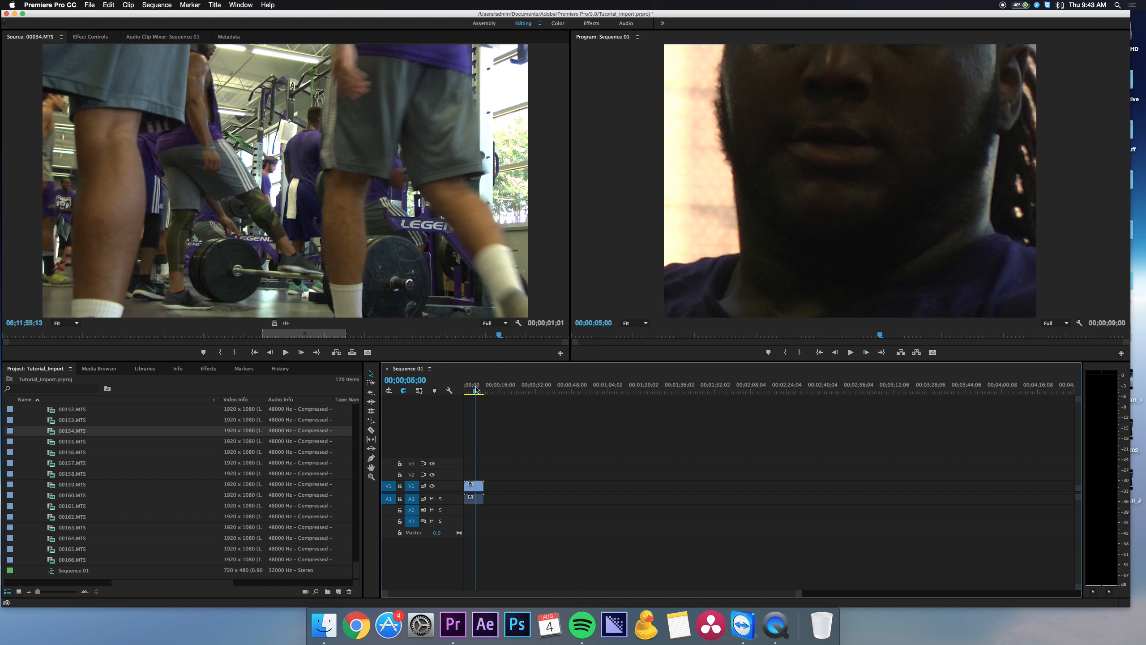
- Open clip 00154.MTS in the source monitor and compare its original framing with the Sequence 01 image at the start frame
double_click(74, 430)
click(232, 333)
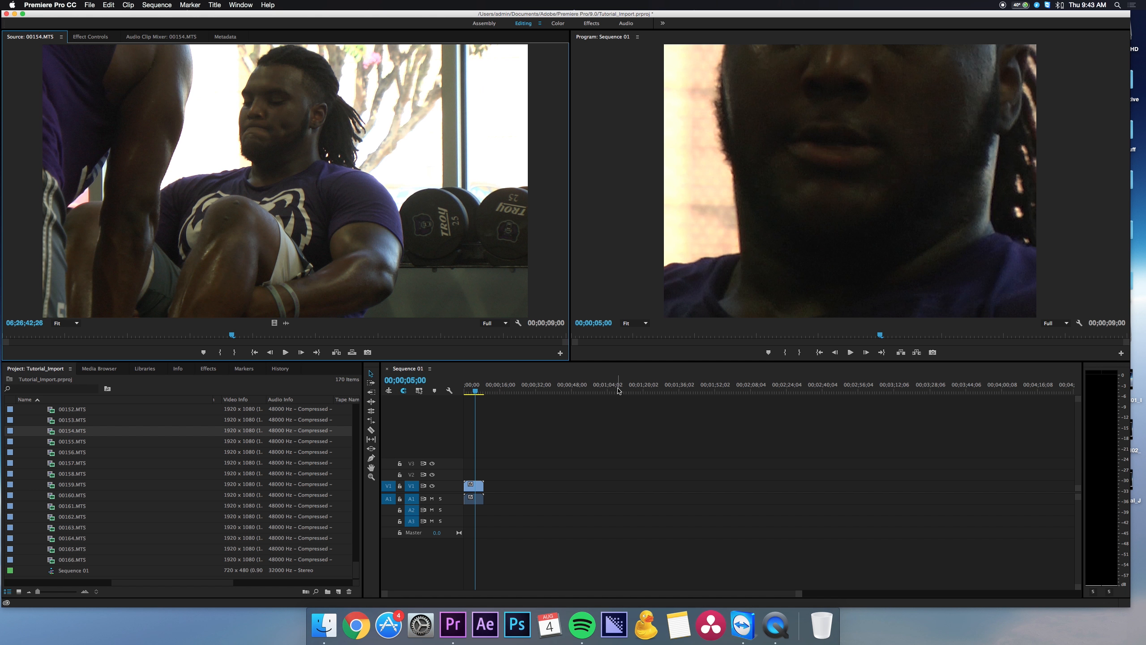
click(466, 389)
drag(53, 335, 5, 335)
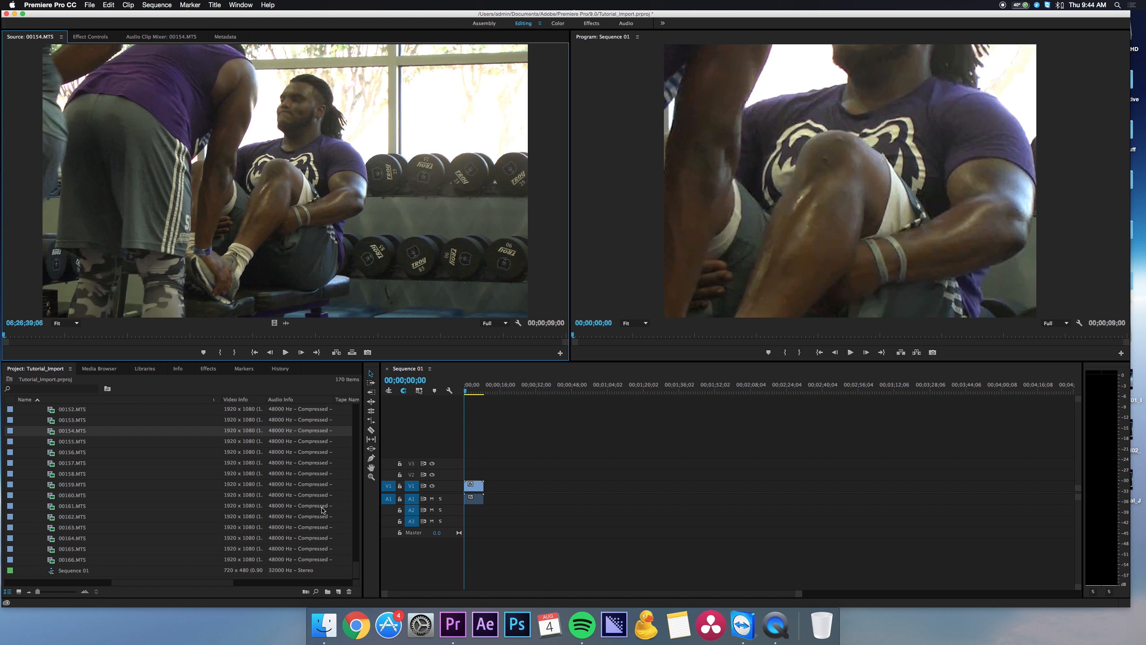
- Clear clip 00154.MTS from the timeline and remove Sequence 01 from the project
drag(510, 467, 468, 509)
key(Delete)
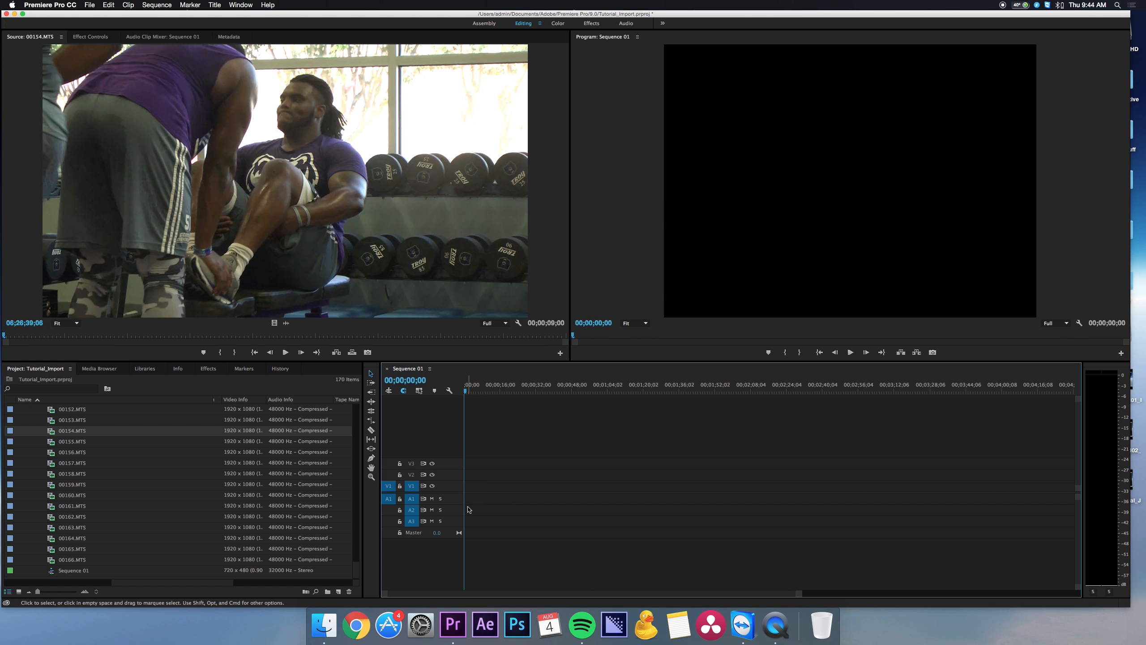
key(super+z)
key(Delete)
key(super+z)
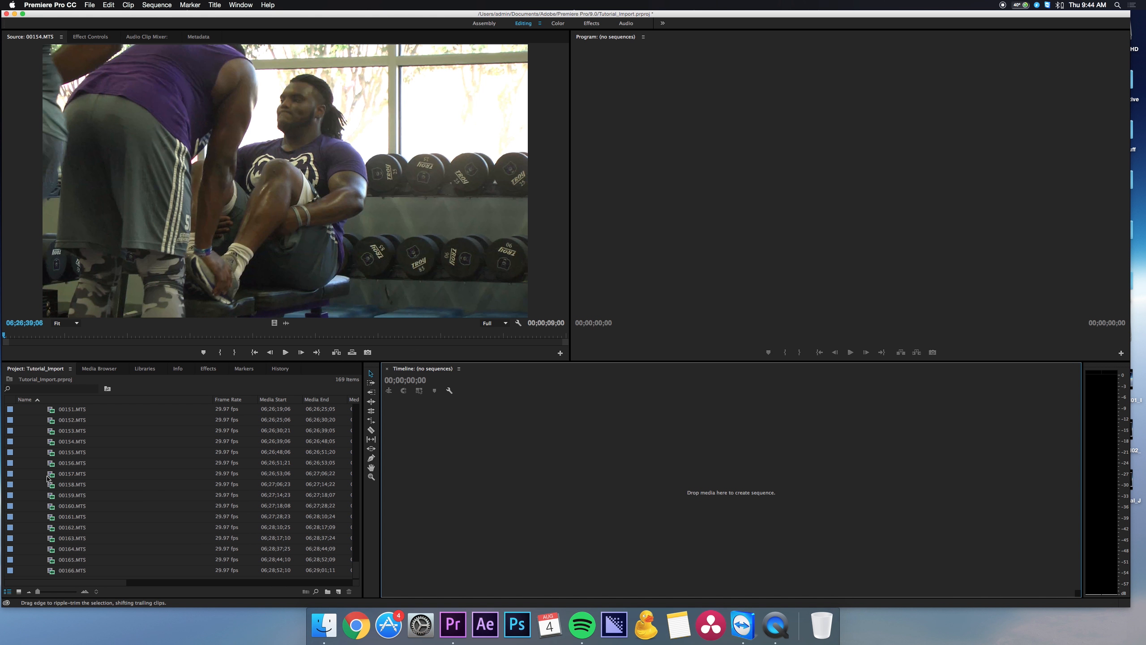
- Create a new sequence from clip 00008.MTS with settings that match the clip
scroll(70, 478, up, 20)
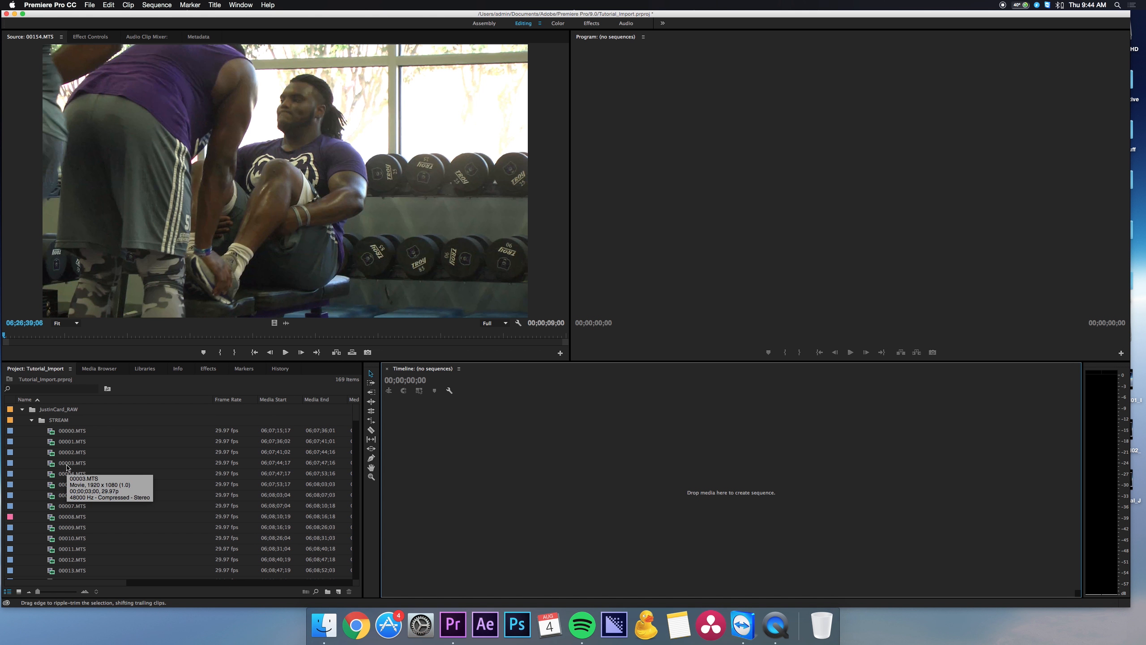
click(52, 518)
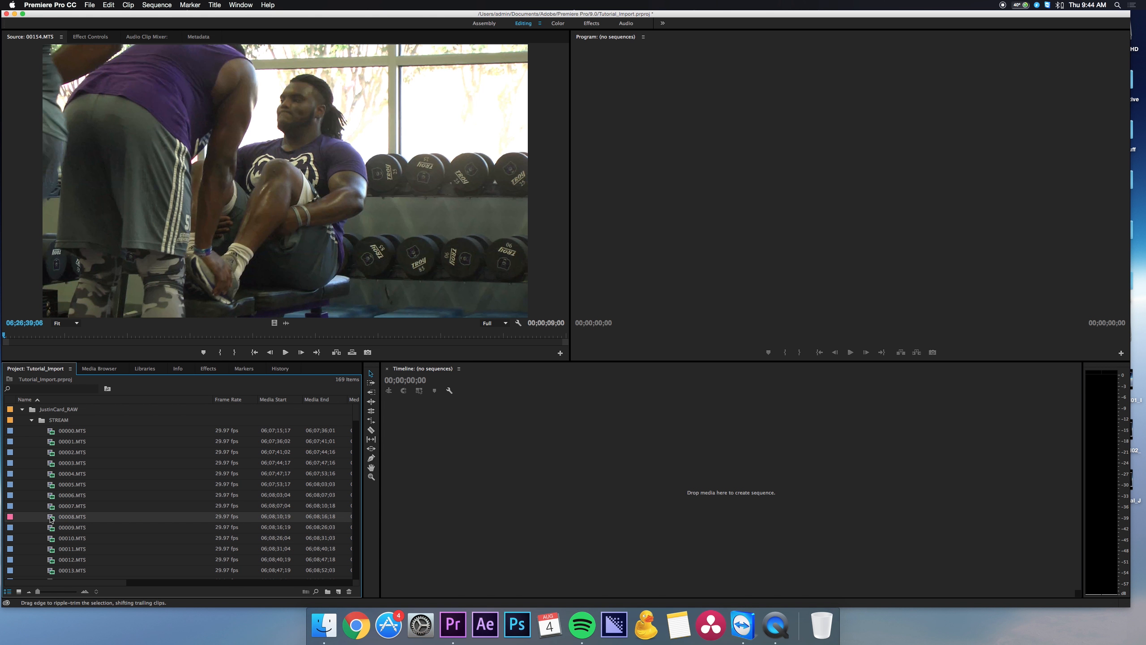
scroll(316, 555, down, 6)
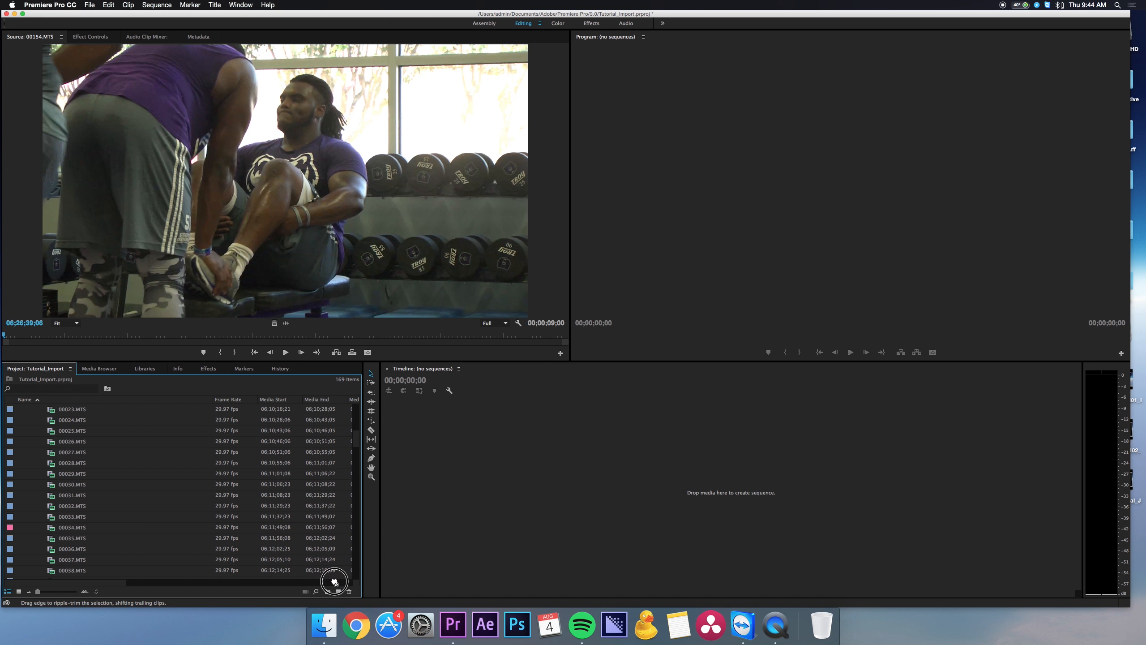
drag(339, 597, 339, 594)
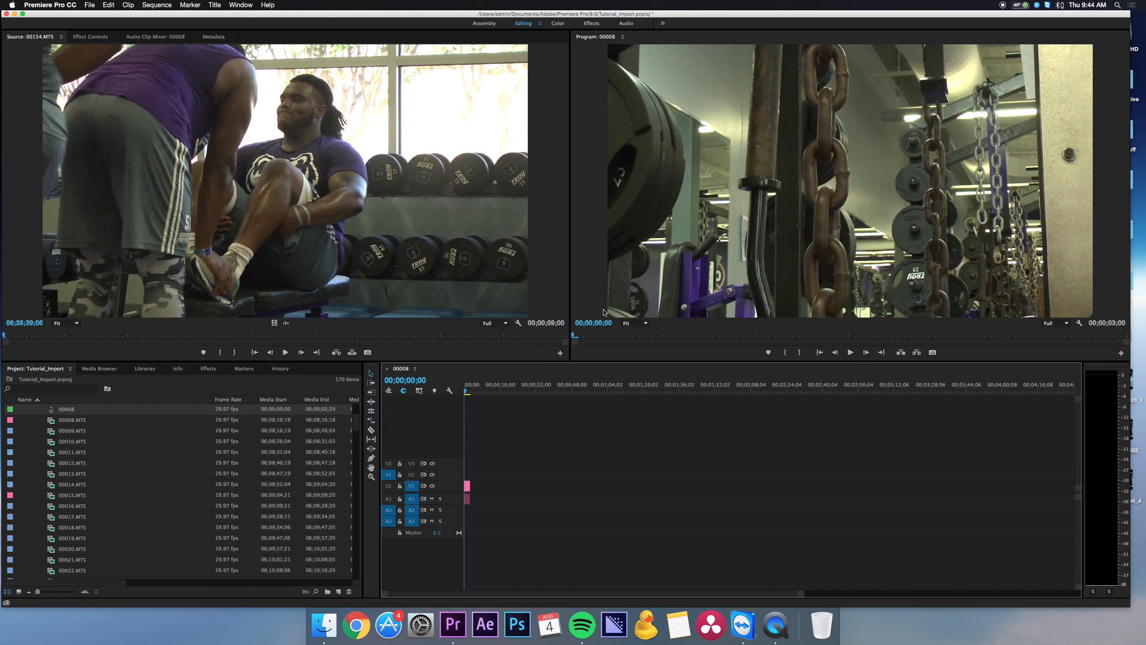
- Move sequence 00008 out of the STREAM bin to the project's top level and collapse the raw footage bin
scroll(141, 482, up, 3)
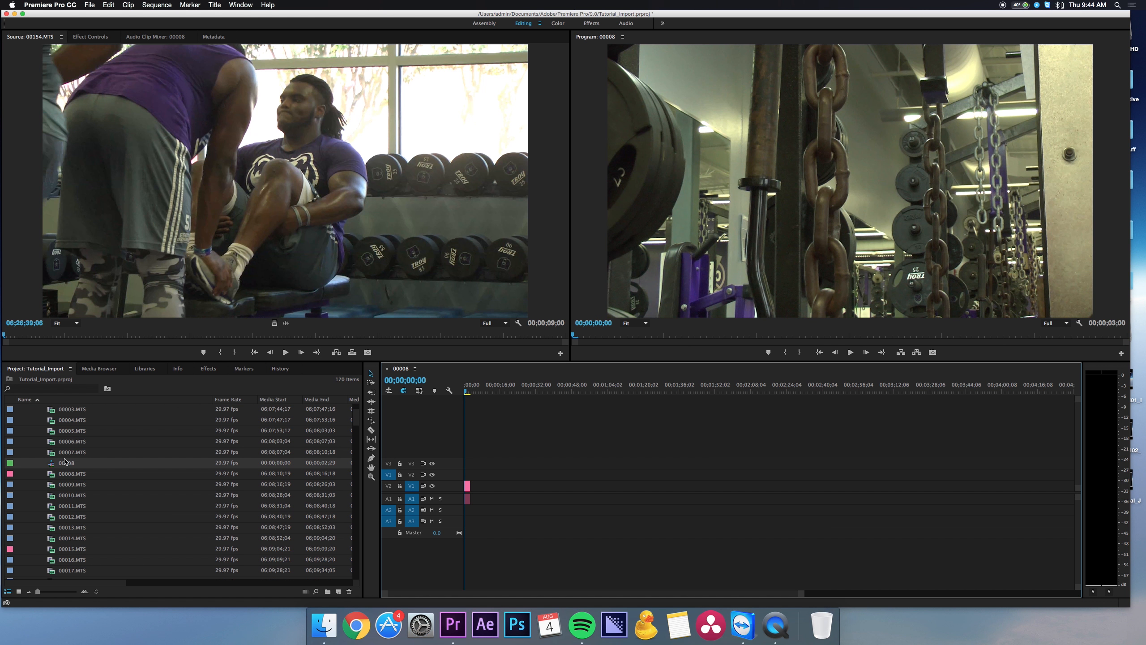
scroll(64, 454, up, 2)
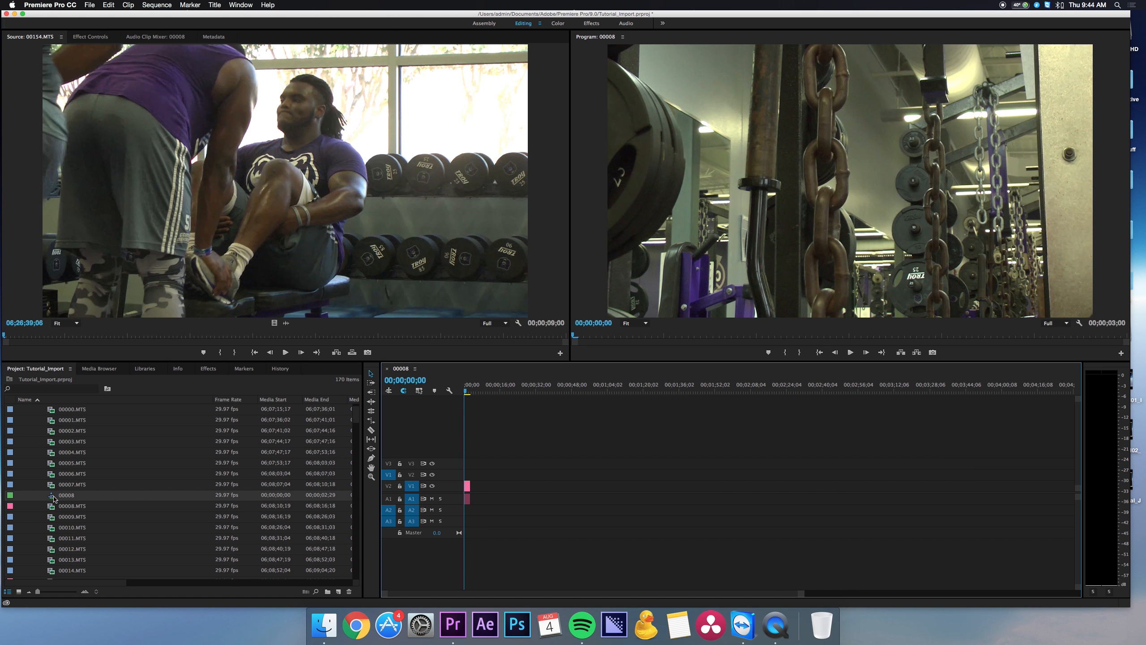
drag(52, 497, 9, 497)
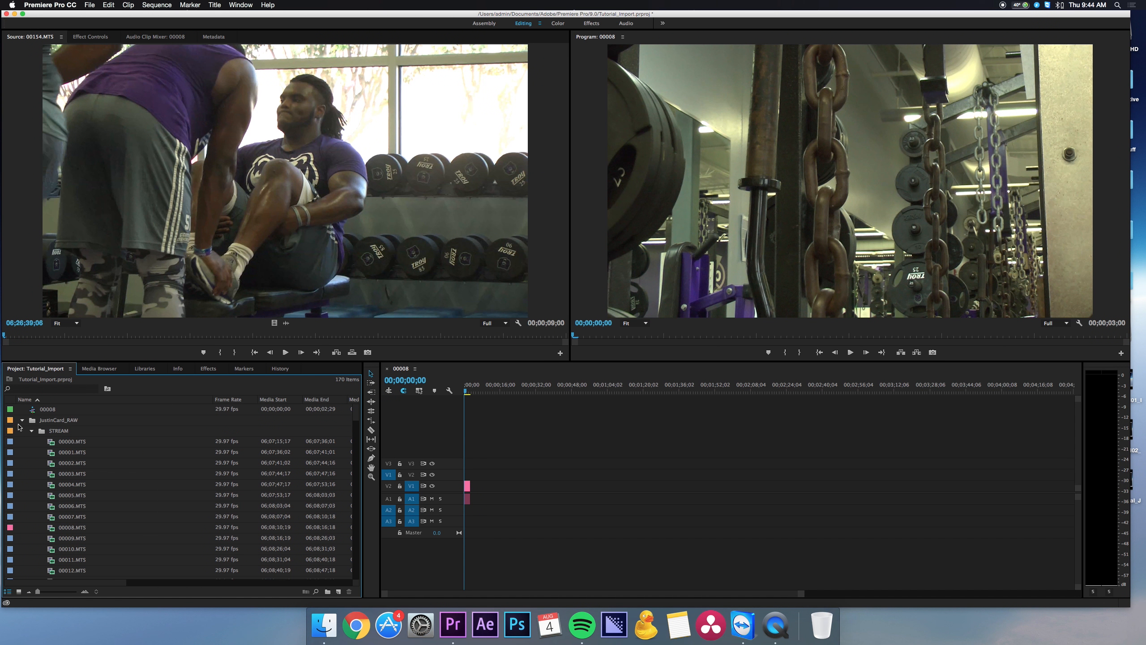
click(21, 420)
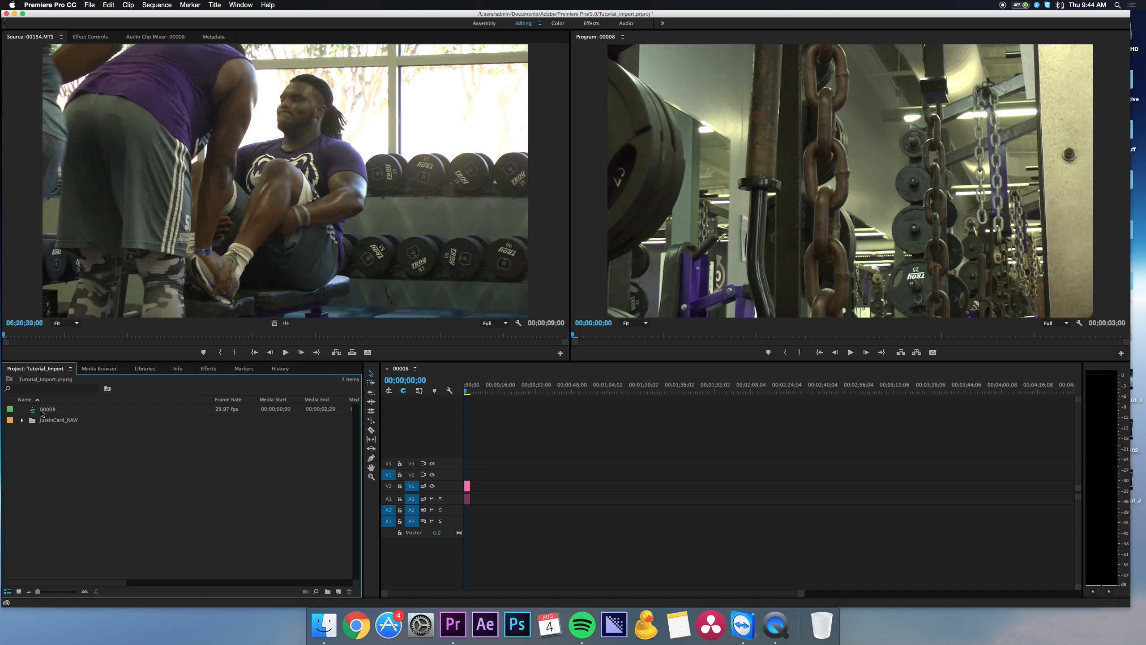
- Rename sequence 00008 as BJP_VoiceOverTutorial
click(46, 411)
right_click(45, 412)
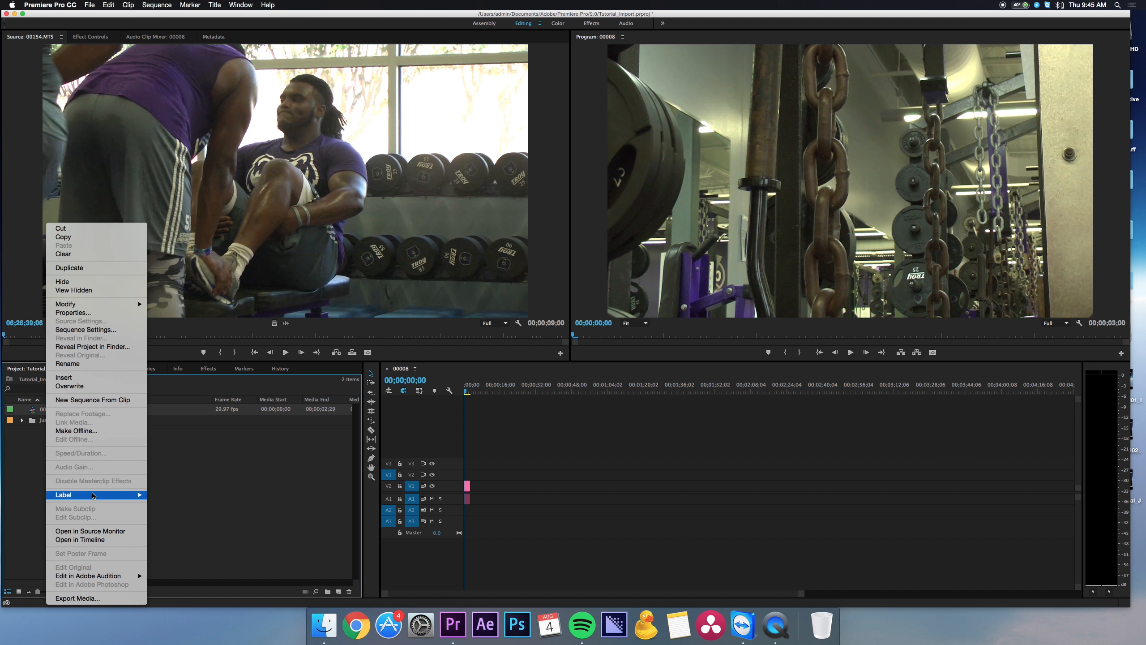
click(85, 363)
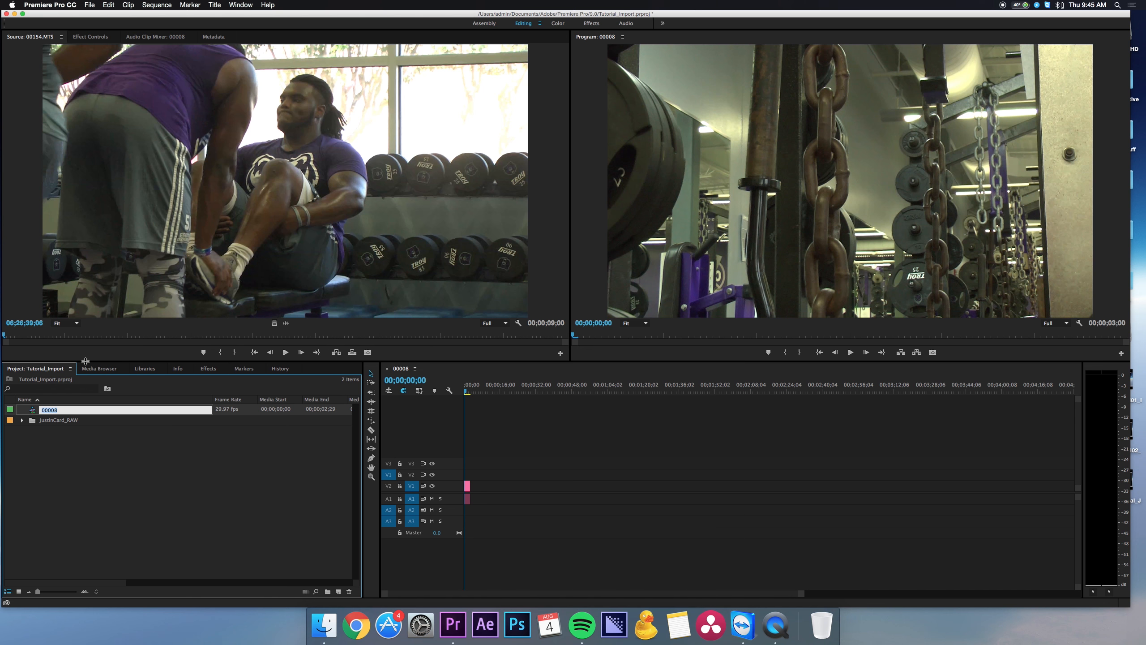
text(BJP_VoiceOverTutorial)
key(Tab)
click(118, 480)
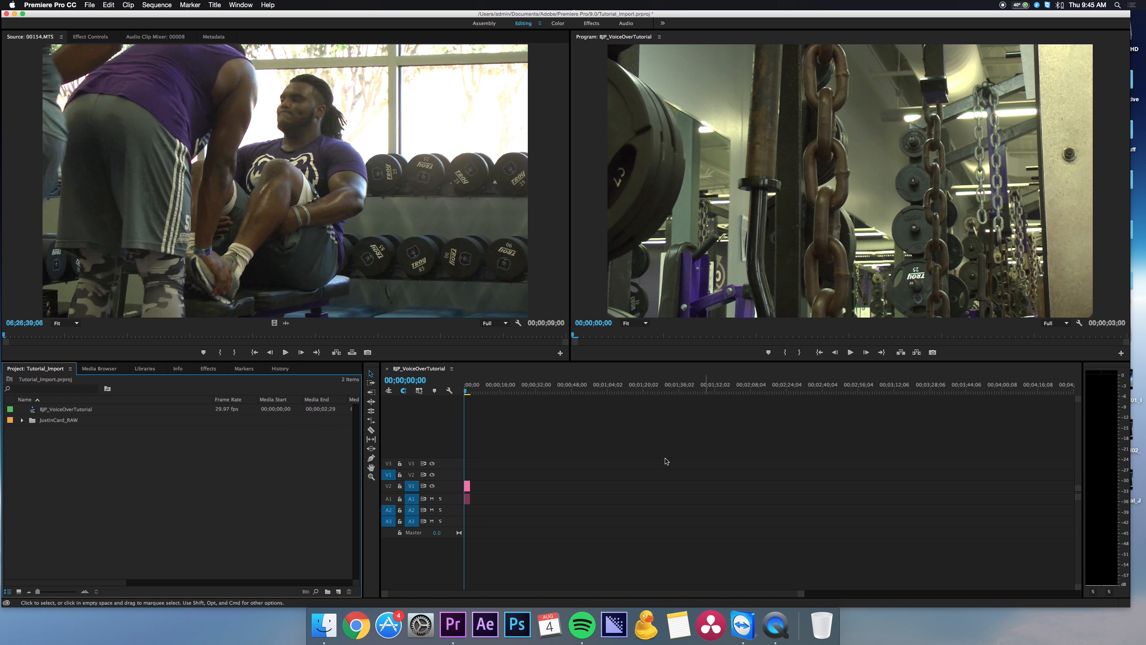
- Add clip 00015.MTS from the raw footage bin to the timeline directly after clip 00008.MTS
key(z)
click(536, 472)
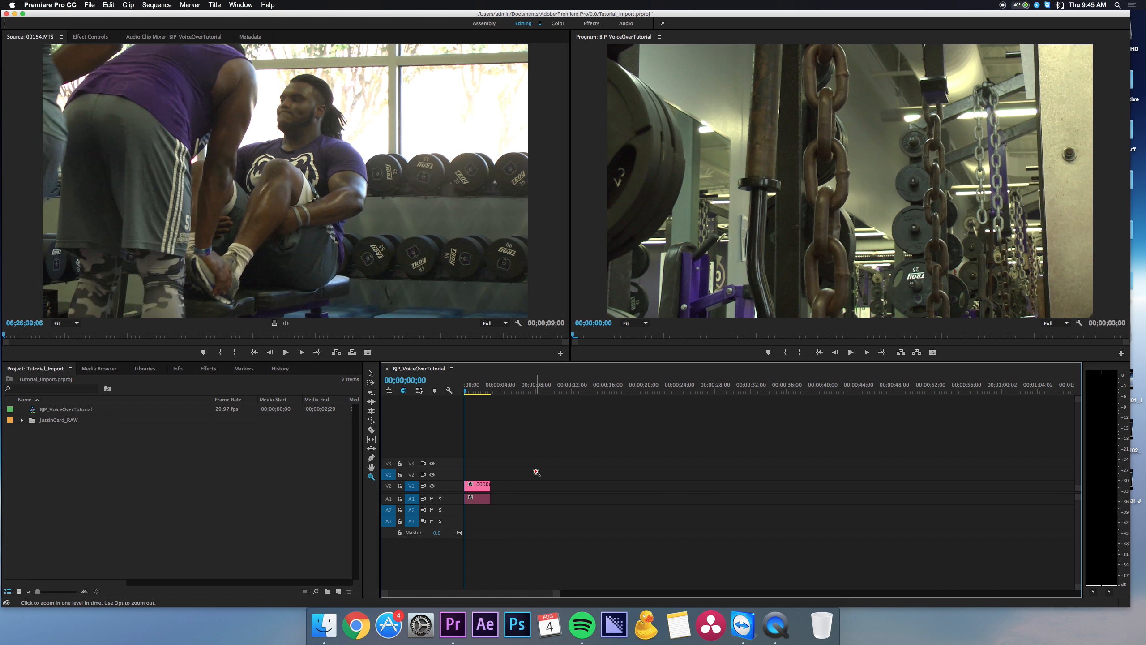
key(backslash)
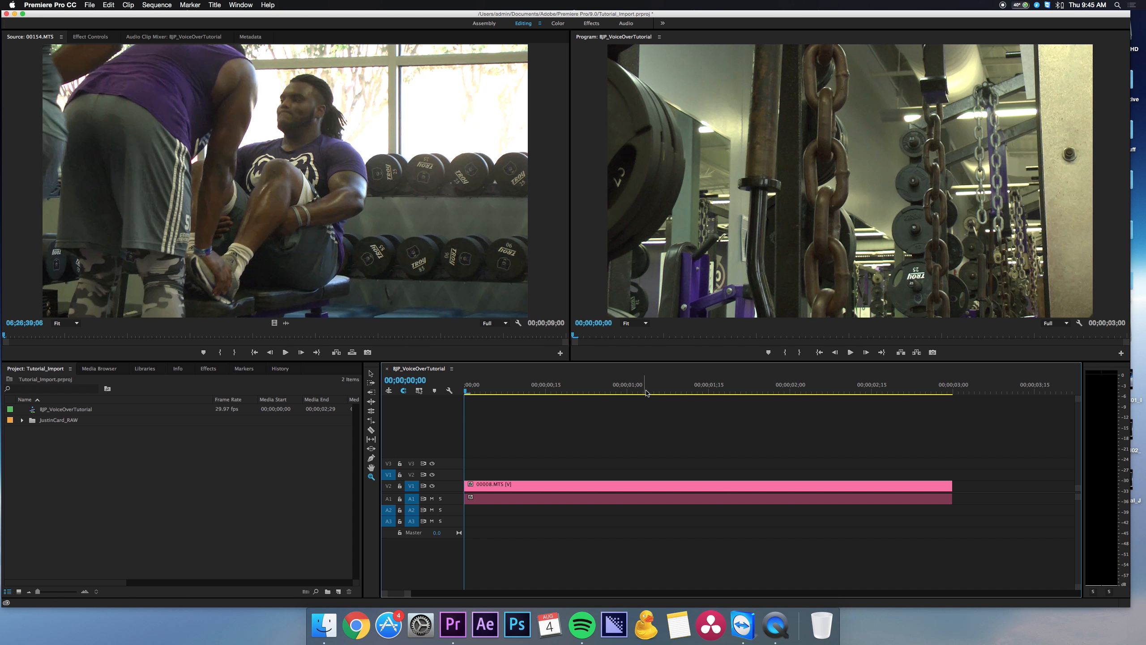
click(22, 421)
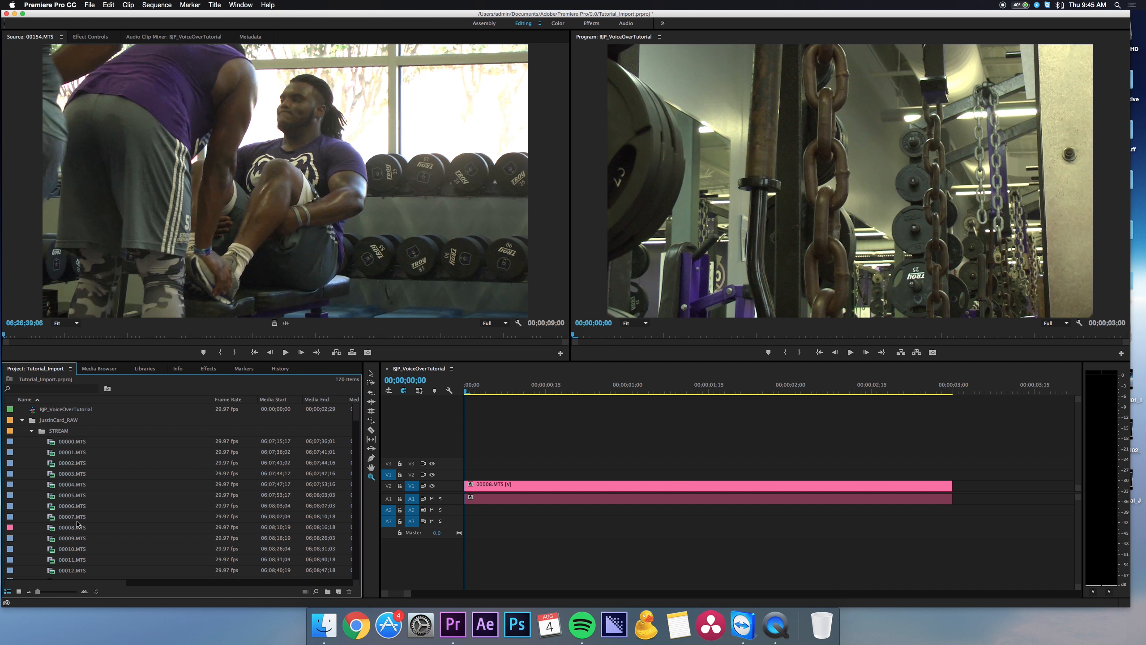
scroll(78, 524, down, 3)
scroll(71, 462, up, 2)
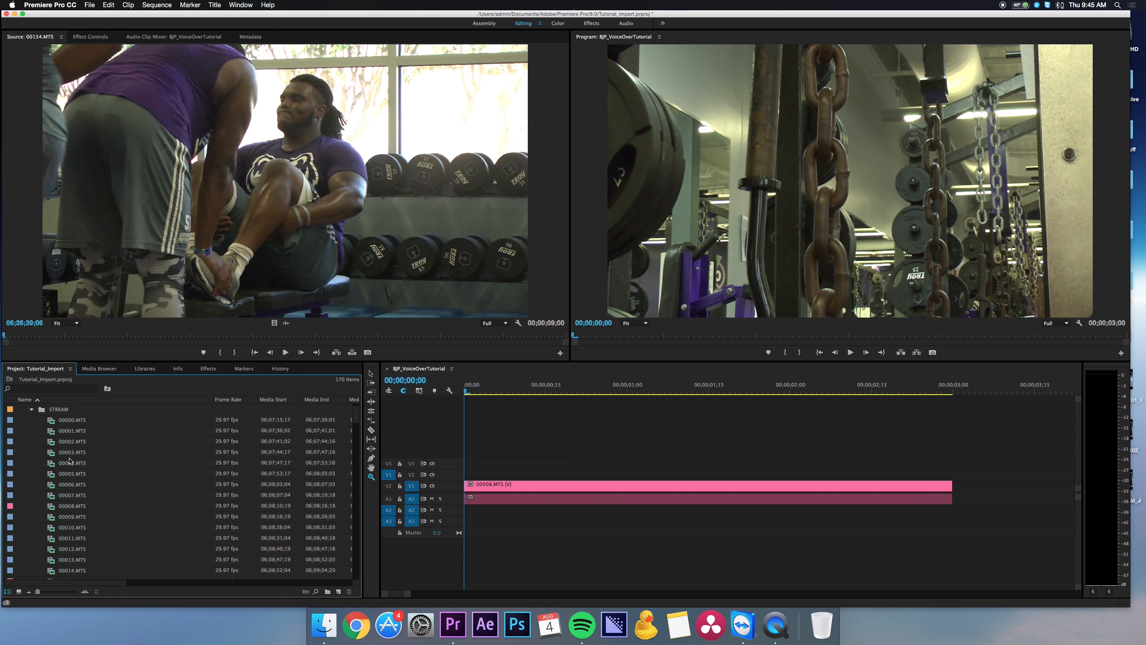
click(68, 506)
scroll(67, 505, down, 5)
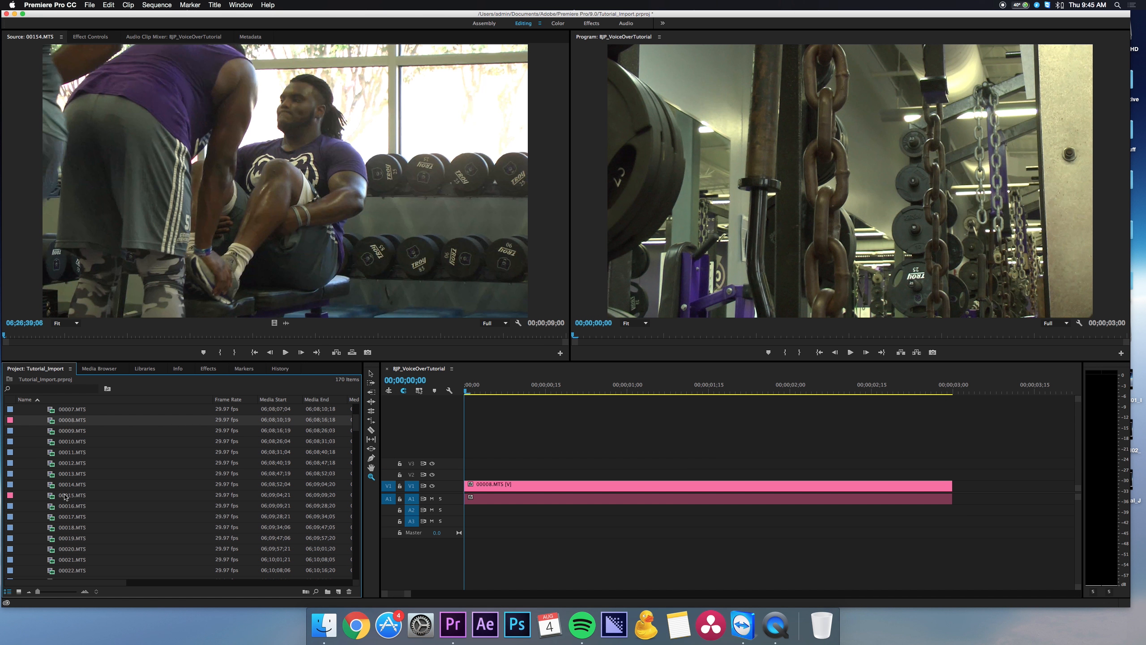
drag(66, 495, 956, 490)
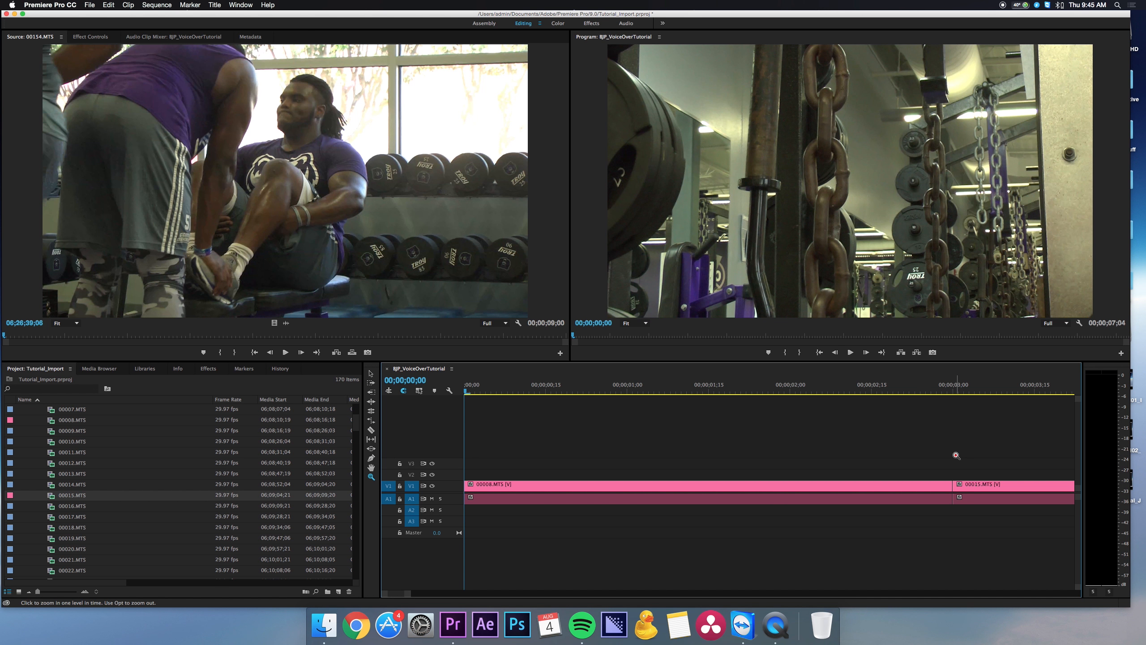
- Append clips 00034.MTS and 00026.MTS, in that order, directly after clip 00015.MTS and fit the whole sequence in the timeline
alt+click(956, 455)
scroll(75, 506, down, 2)
scroll(75, 506, down, 6)
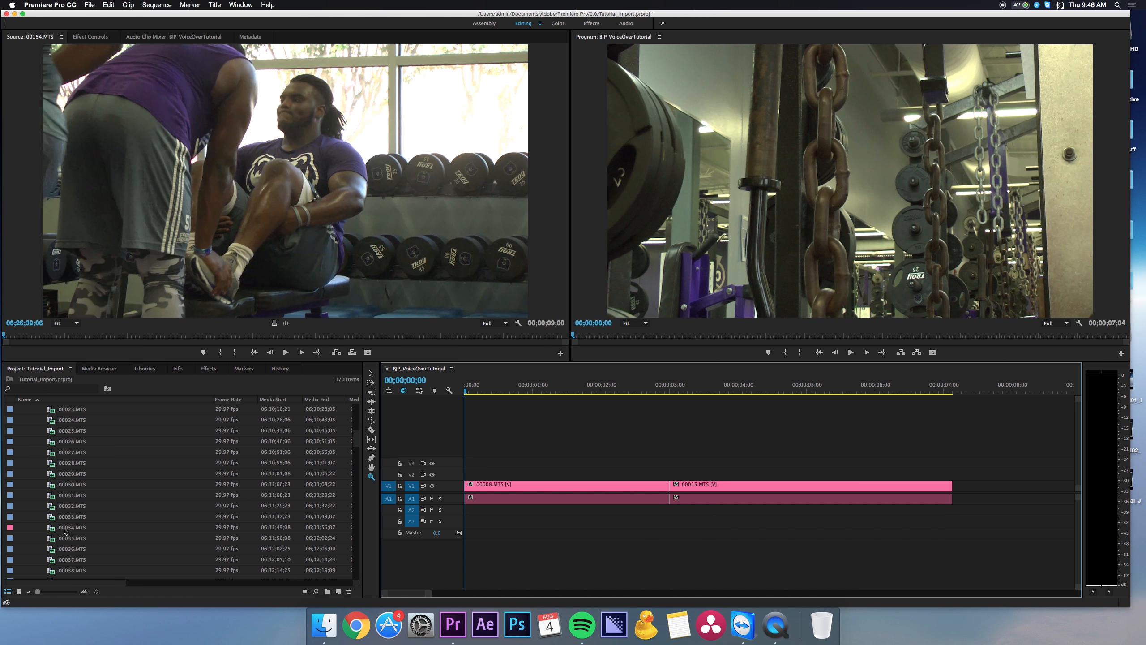
click(52, 529)
drag(53, 528, 955, 484)
scroll(957, 440, down, 1)
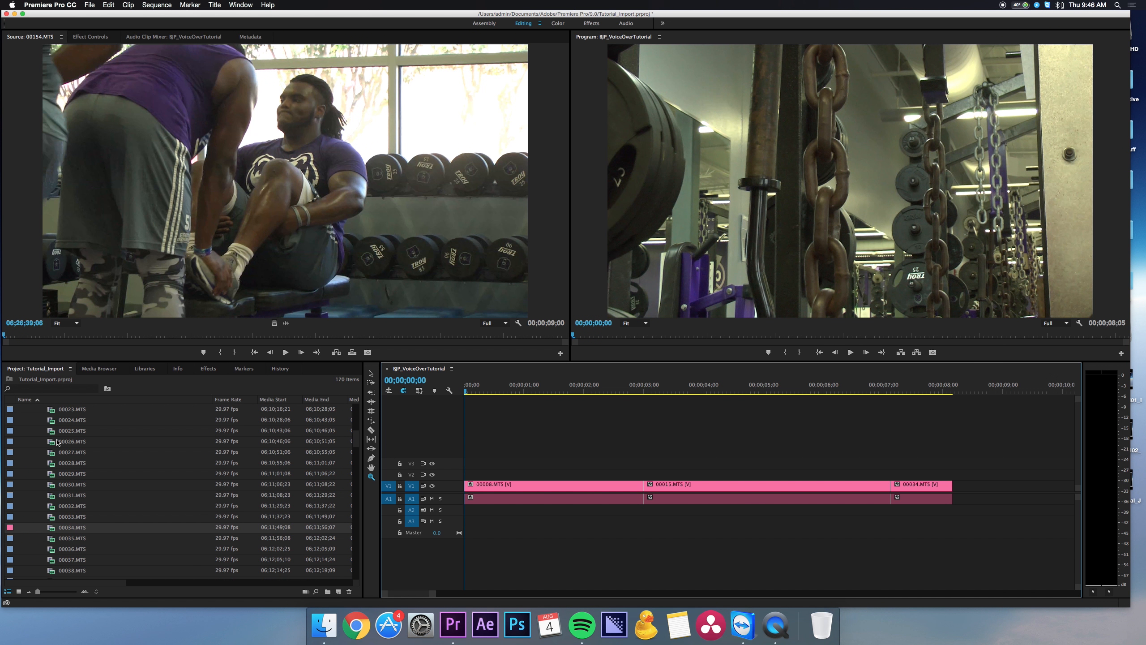
drag(51, 443, 955, 484)
key(backslash)
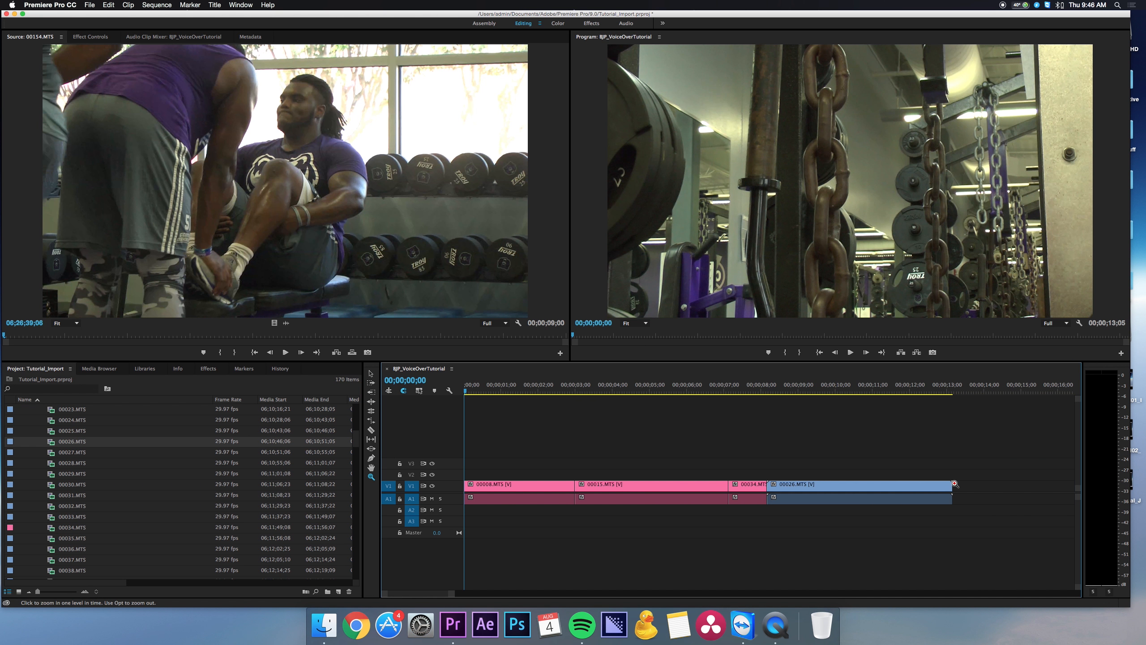
- Append clips 00053.MTS and 00059.MTS, in that order, directly after clip 00026.MTS and fit the whole sequence in the timeline
scroll(181, 496, down, 5)
drag(72, 527, 959, 487)
key(backslash)
scroll(57, 535, down, 2)
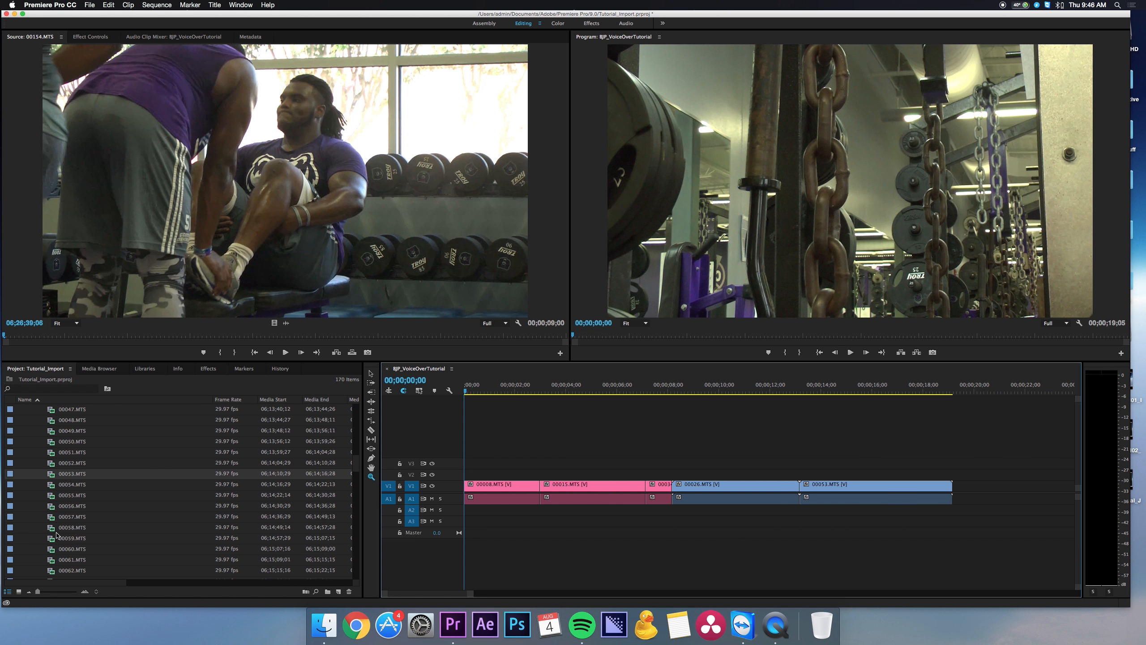
drag(56, 536, 960, 486)
click(954, 449)
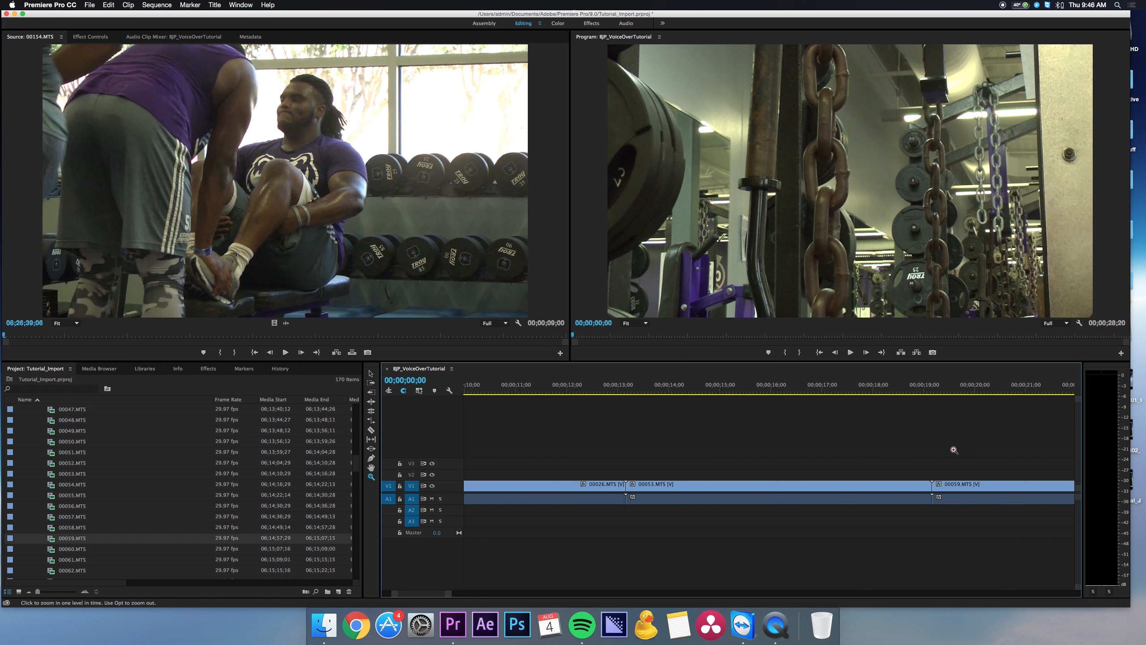
key(backslash)
- Append clips 00068.MTS and 00074.MTS, in that order, directly after clip 00059.MTS and fit the whole sequence in the timeline
scroll(135, 497, down, 3)
drag(72, 527, 957, 487)
key(backslash)
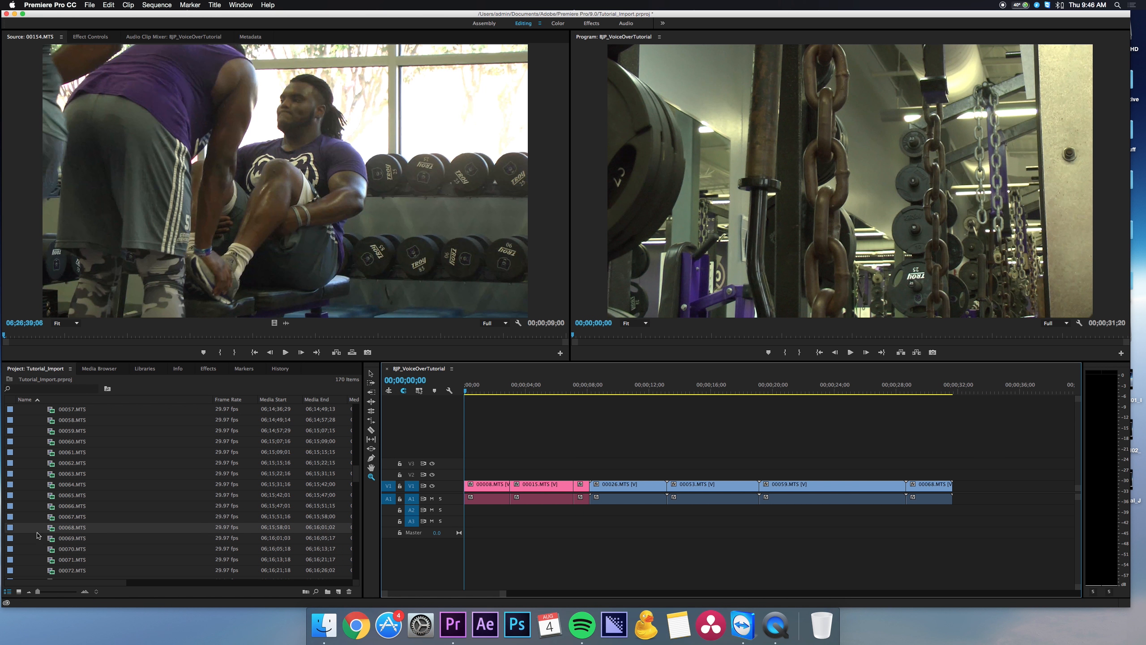
scroll(37, 536, down, 2)
drag(37, 535, 957, 487)
click(957, 440)
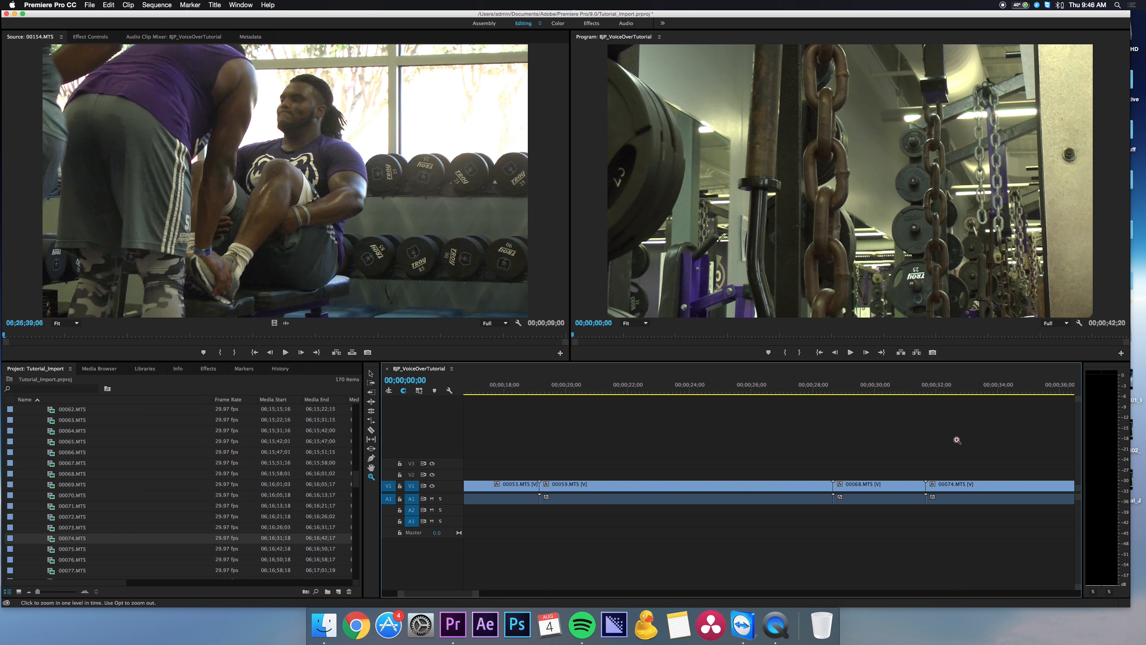
key(backslash)
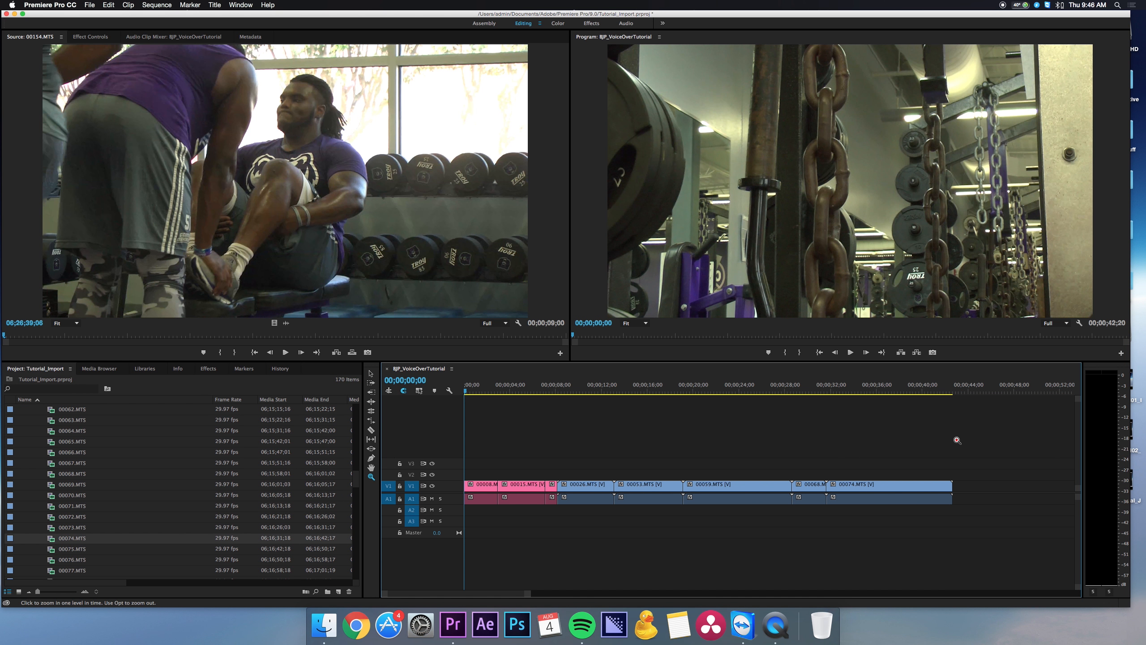
- Mute audio track A1 and turn on linked selection for the timeline
click(432, 499)
click(418, 390)
- Step the playhead through every edit point from the start of the sequence to its end
drag(482, 388, 402, 395)
key(Down)
key(Down)
key(Down)
key(Down)
key(Down)
key(Down)
key(Down)
key(Down)
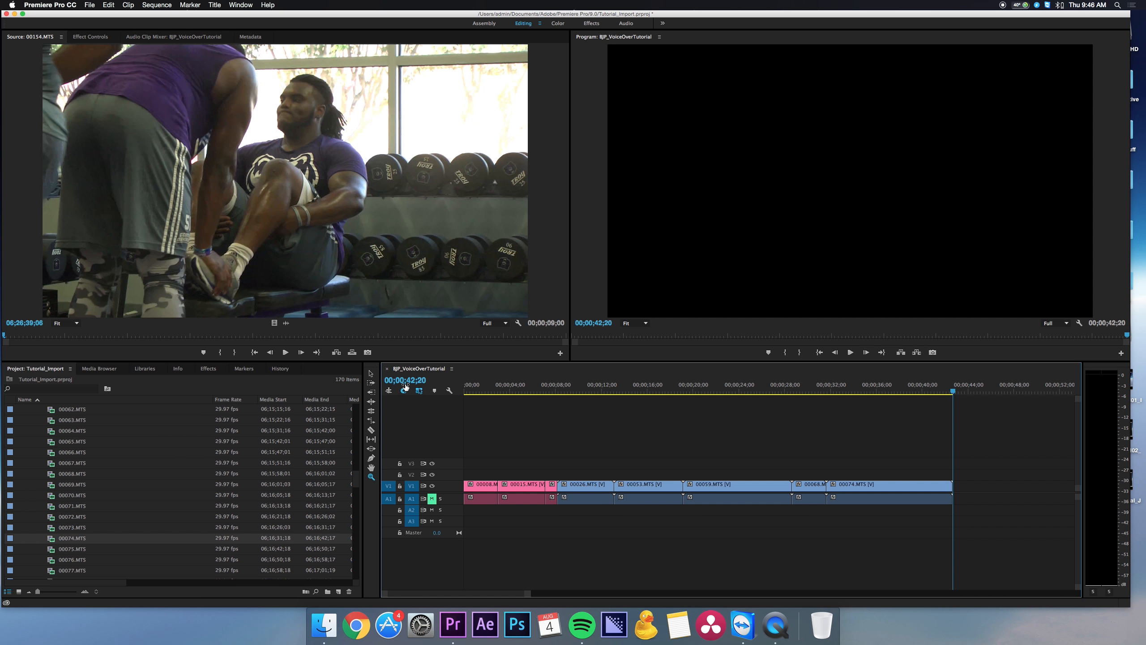
- Check the cuts at both ends of clip 00026.MTS, comparing the frames on either side of its end cut
click(584, 389)
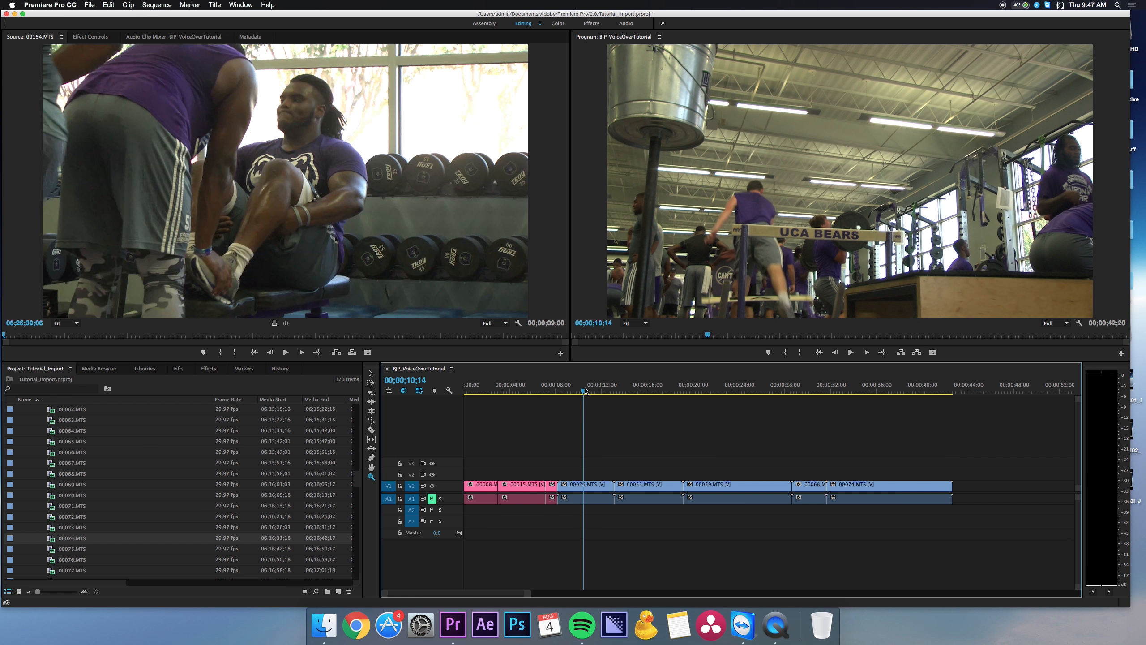
key(v)
key(Up)
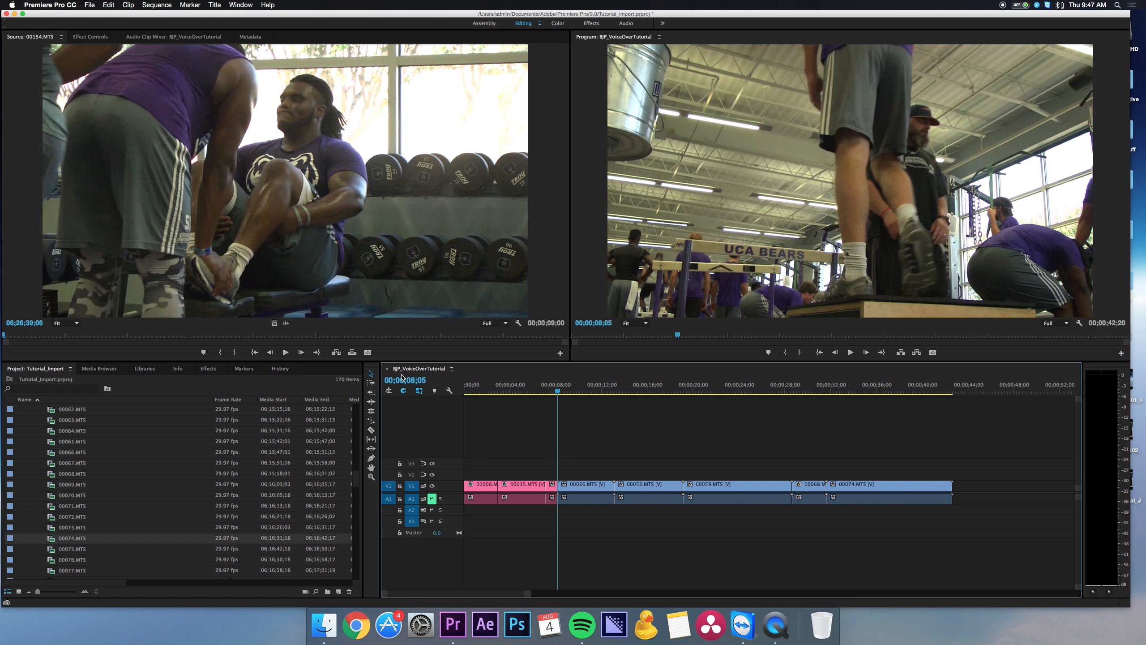
click(402, 390)
key(Down)
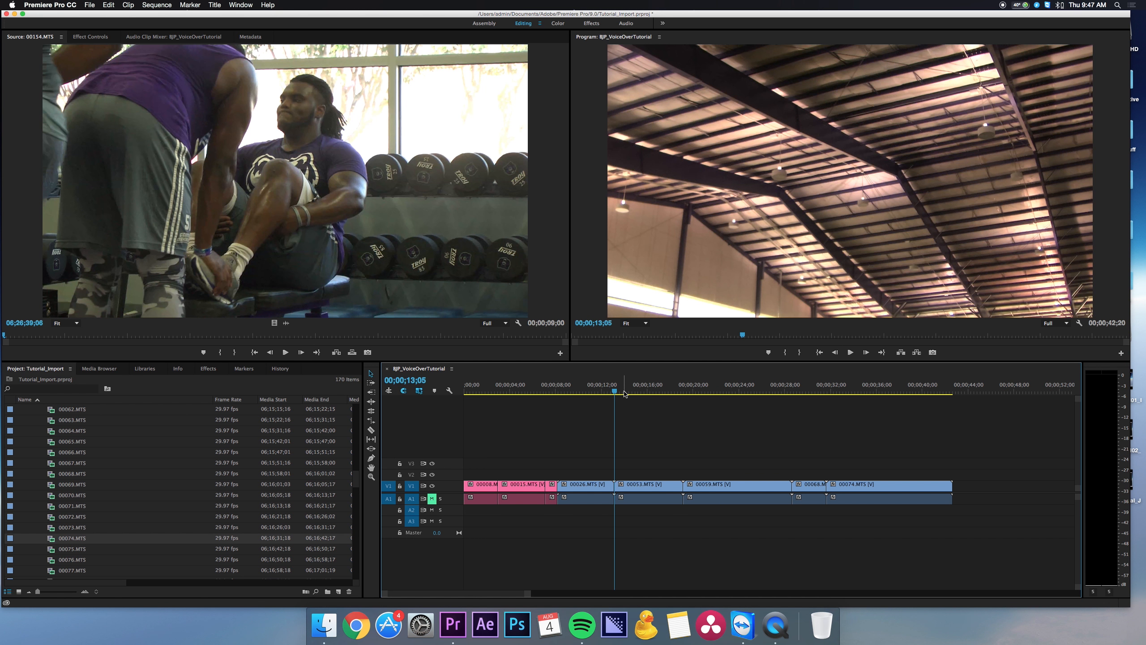
key(Left)
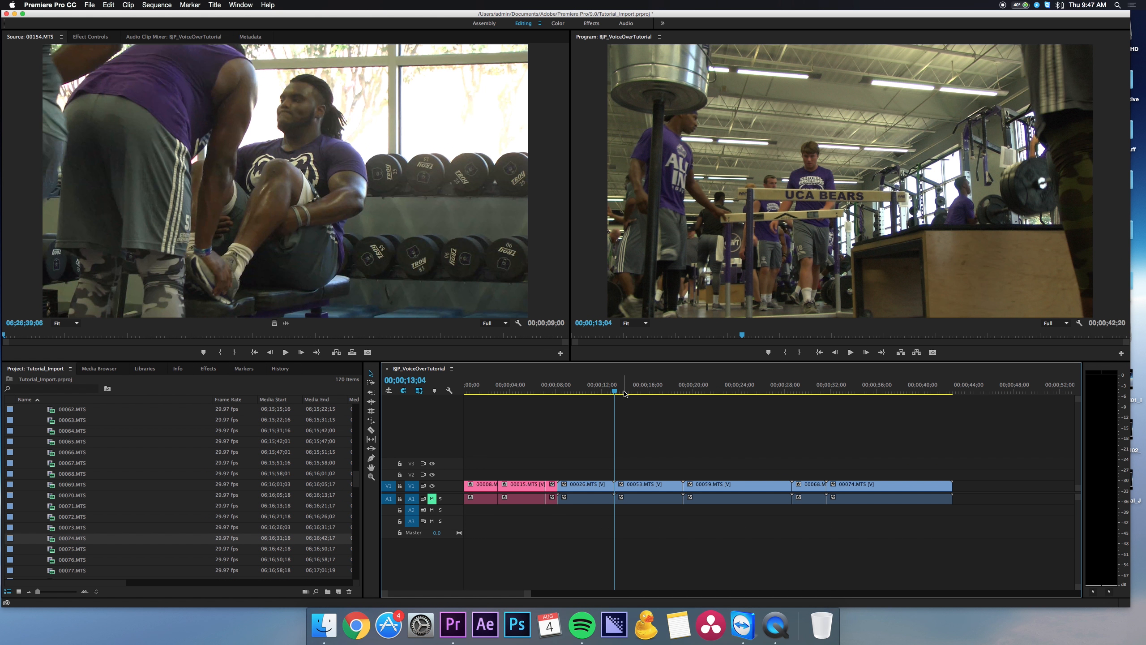
key(Right)
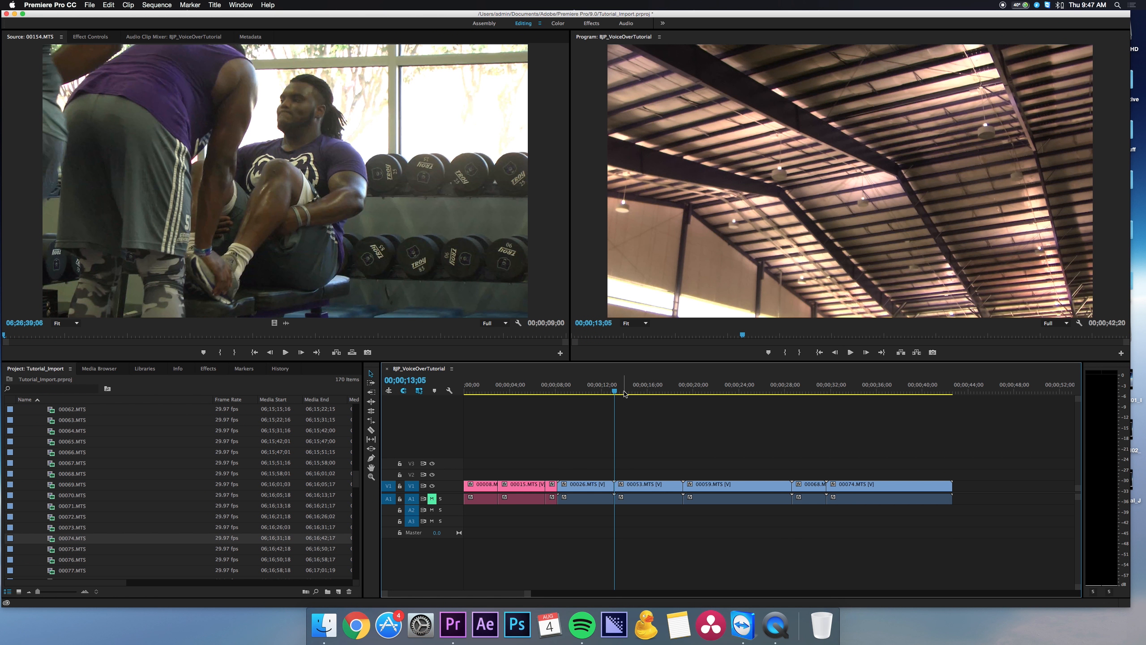
- Split clip 00026.MTS at timecode 00;00;12;00 with the Razor tool
click(418, 380)
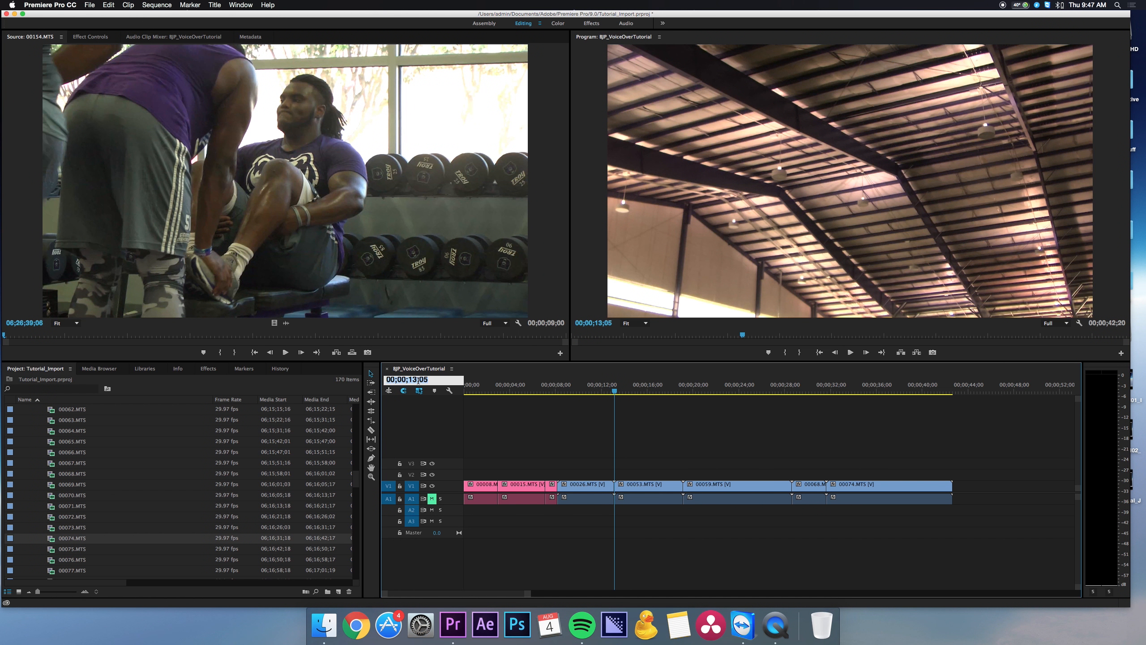
text(1200)
key(Return)
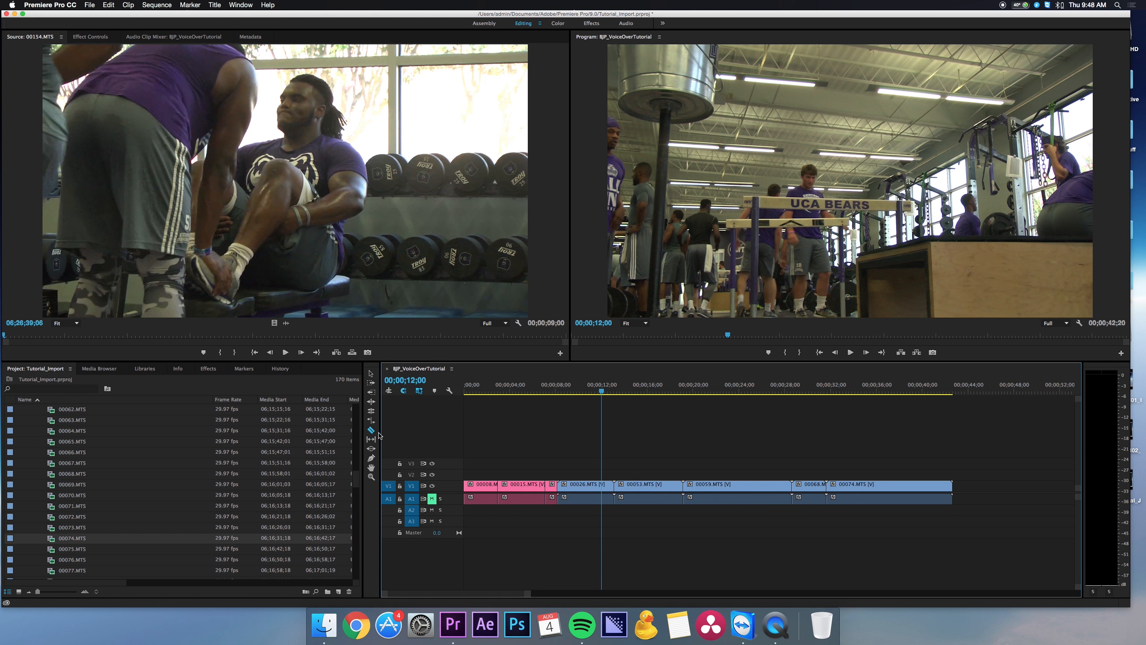
click(601, 490)
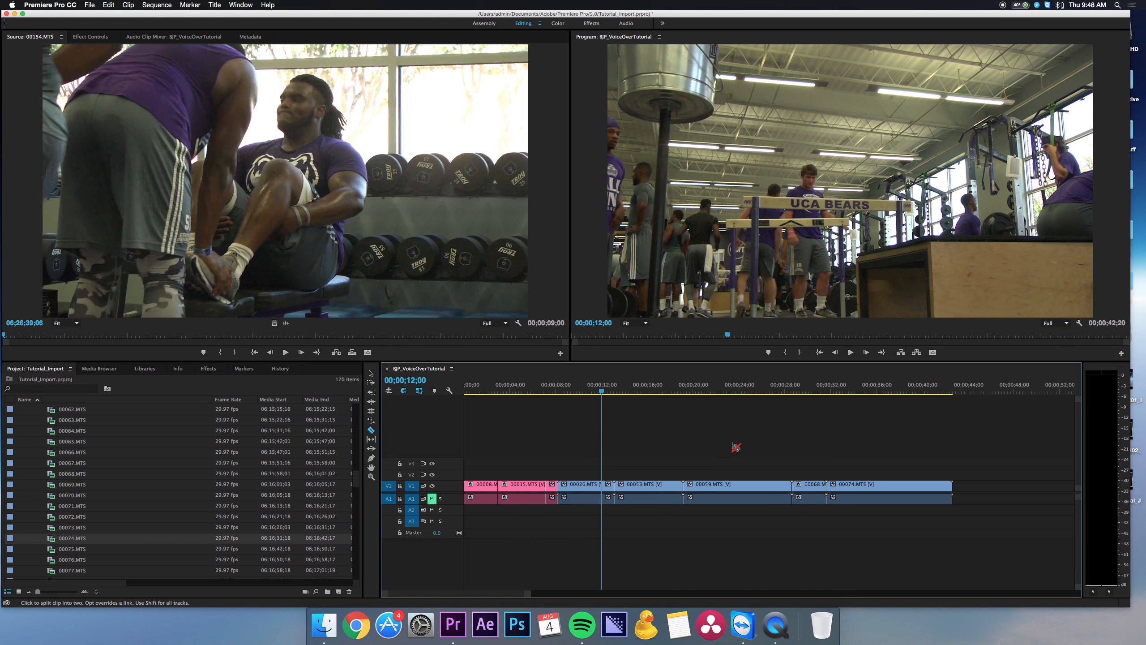
- Delete the short piece of 00026.MTS after the cut and close the gap it leaves before 00053.MTS
key(v)
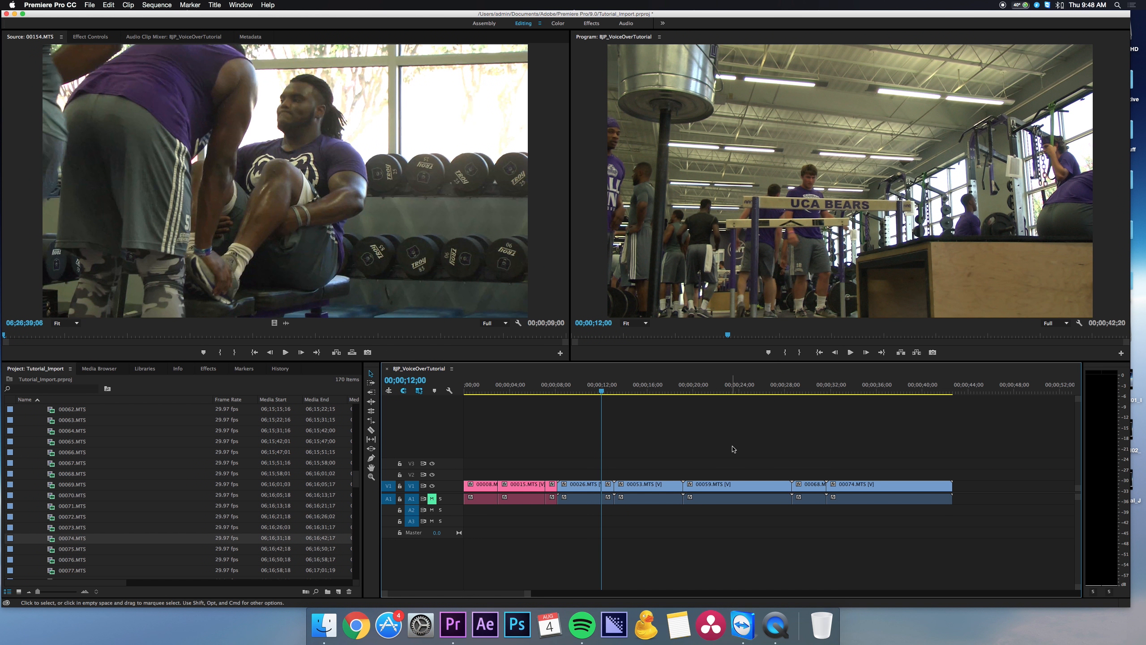
click(609, 486)
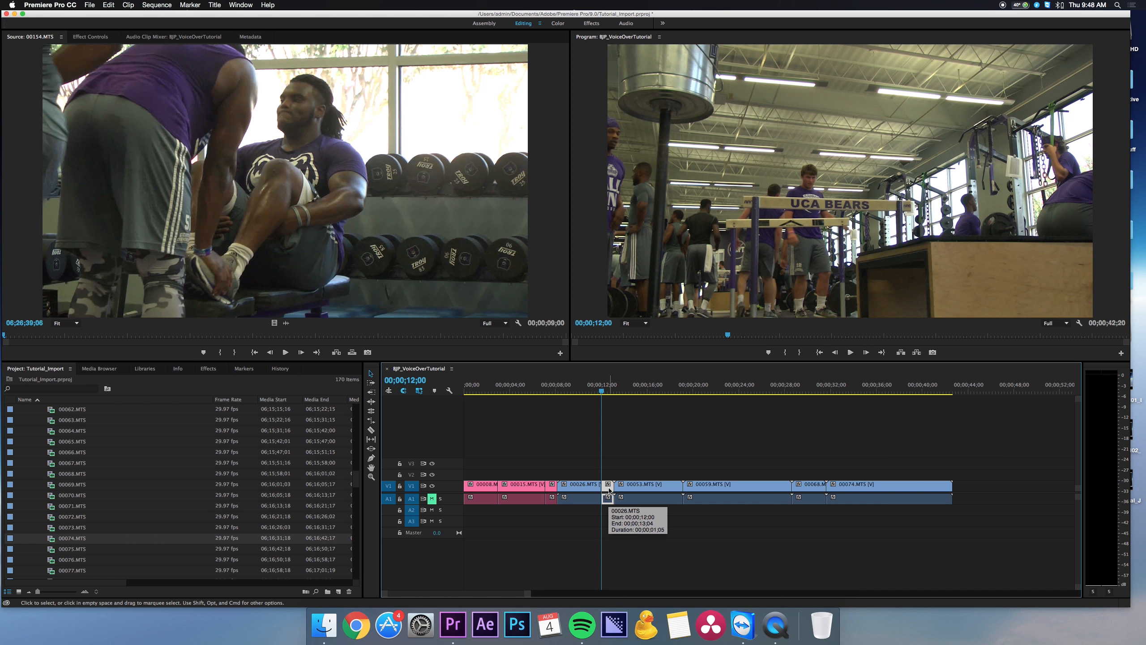
key(Delete)
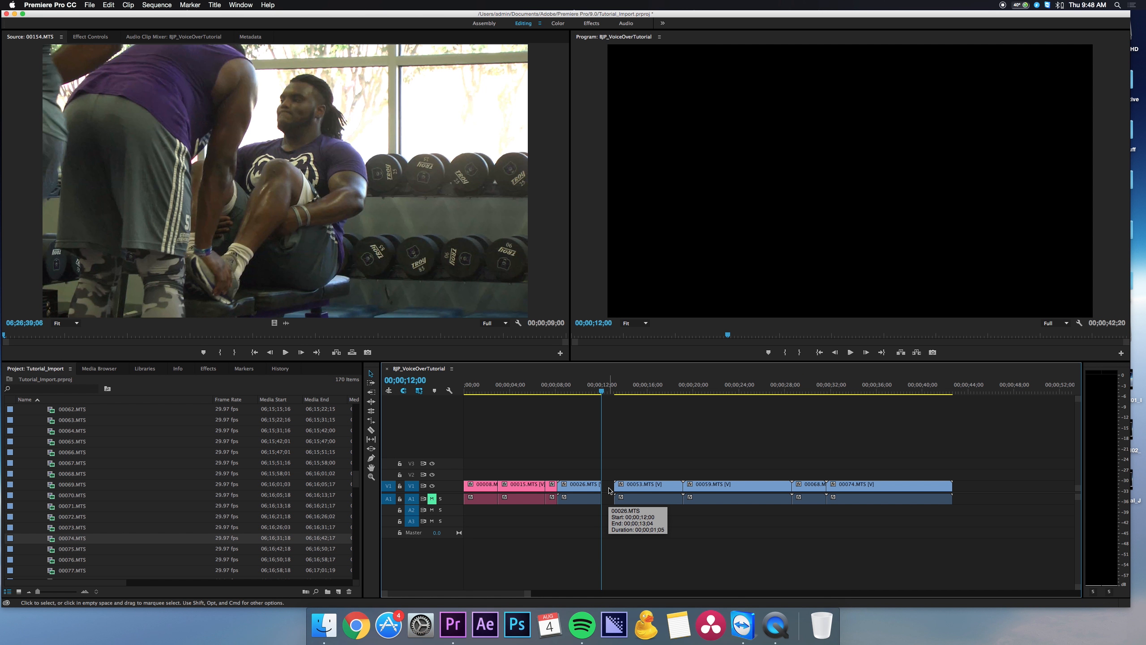
click(609, 490)
key(Delete)
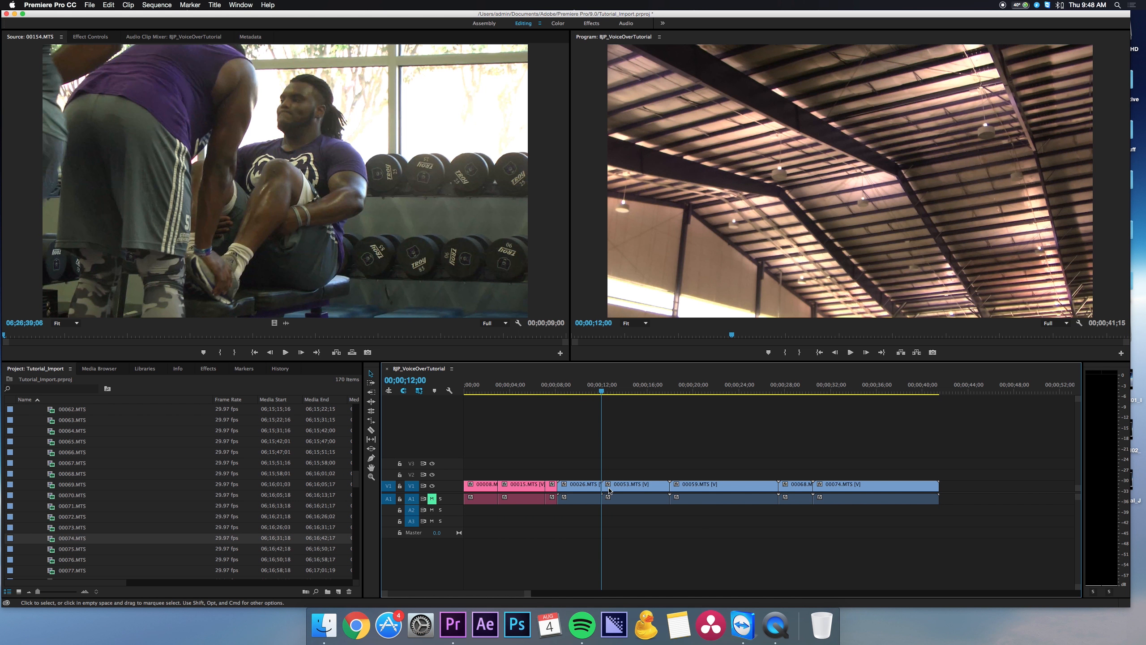
- Move through the edit points after the new cut until the playhead reaches the sequence's end
key(Down)
key(Down)
key(Down)
key(Down)
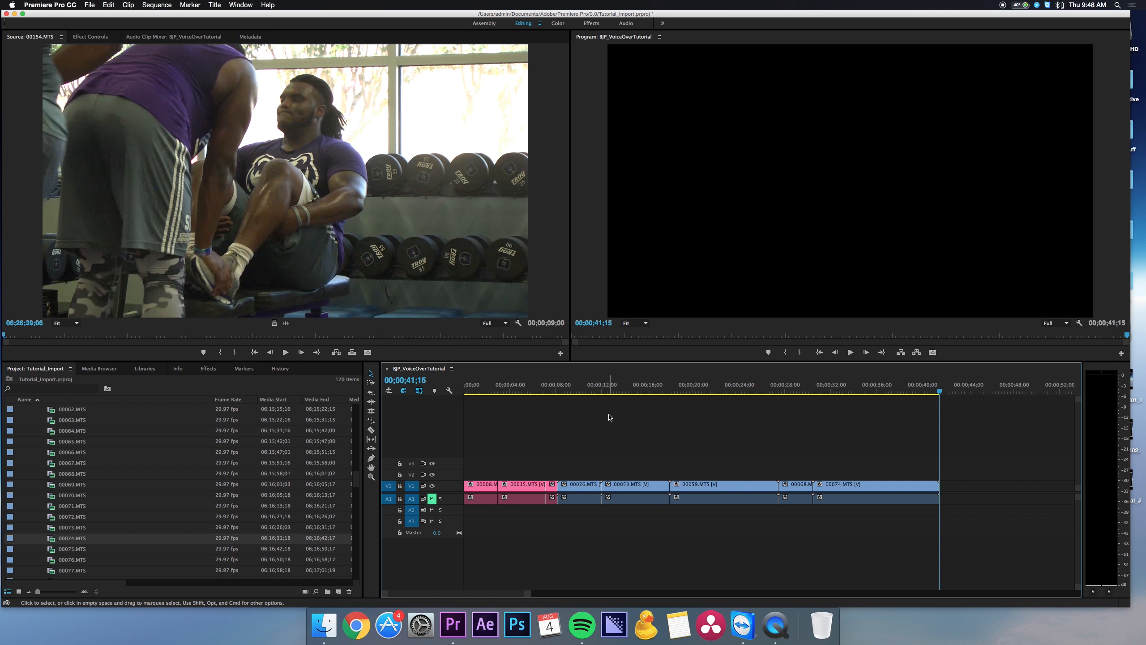
- Open the timeline's 00053.MTS clip in the Source monitor and set its Out point at 06;14;12;16
drag(610, 391, 609, 392)
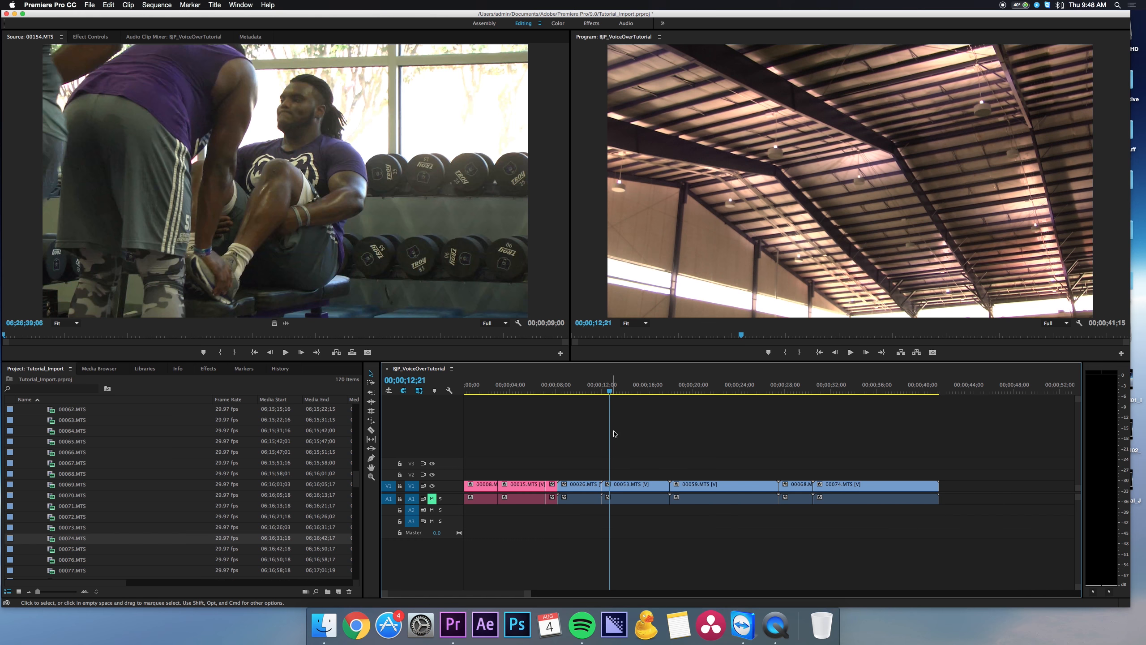
double_click(635, 489)
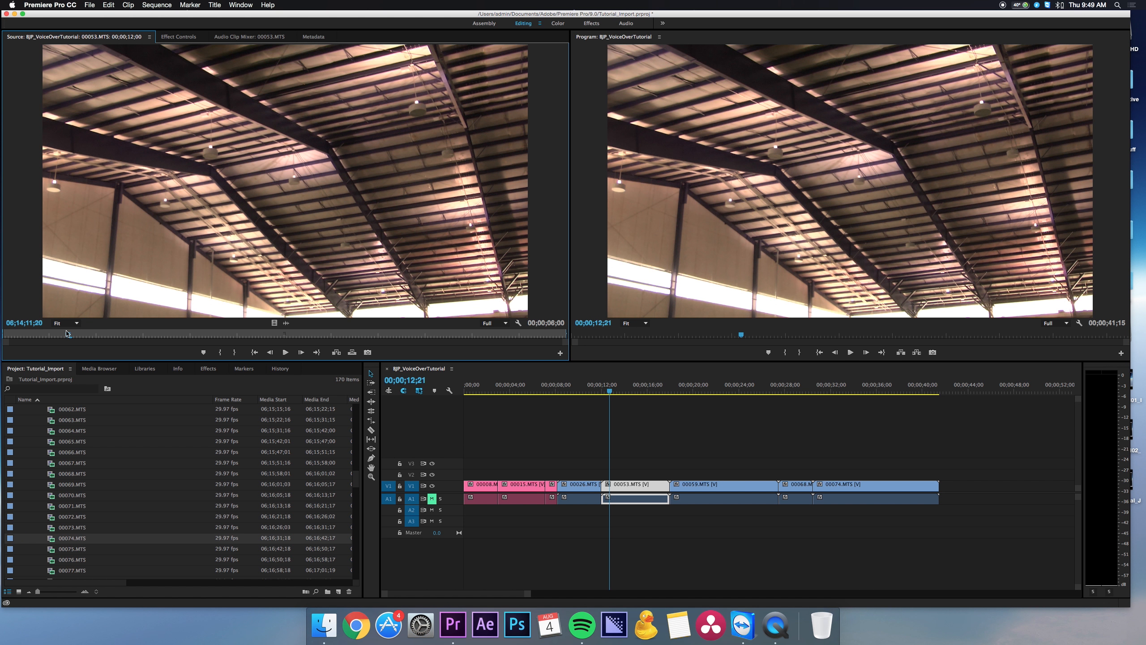
drag(67, 333, 153, 345)
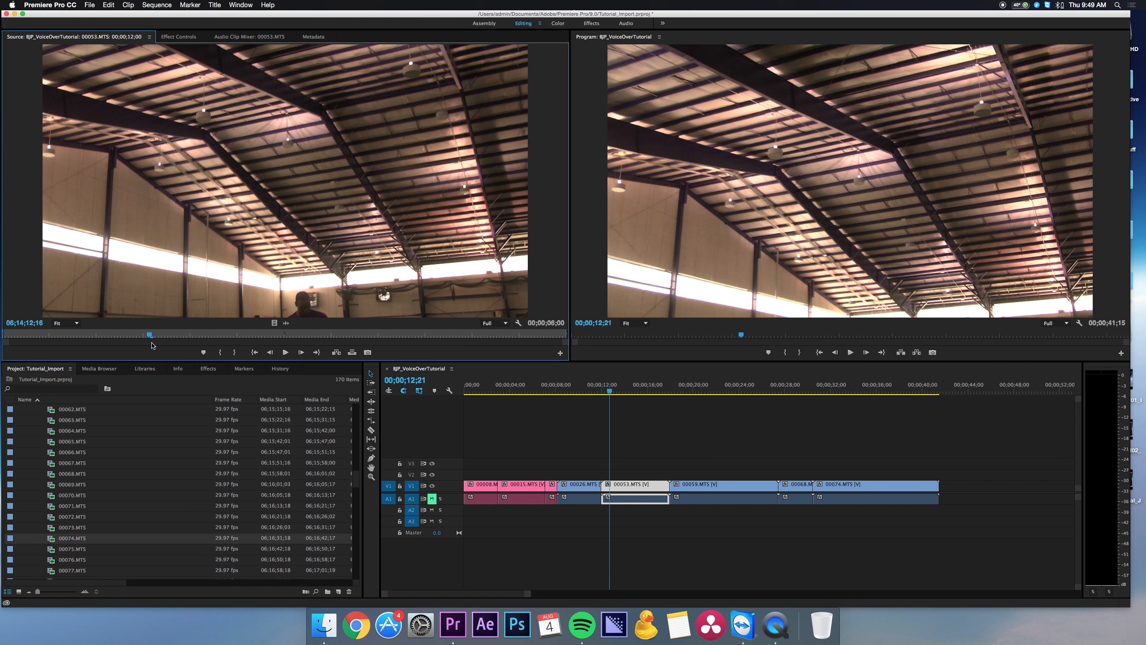
key(o)
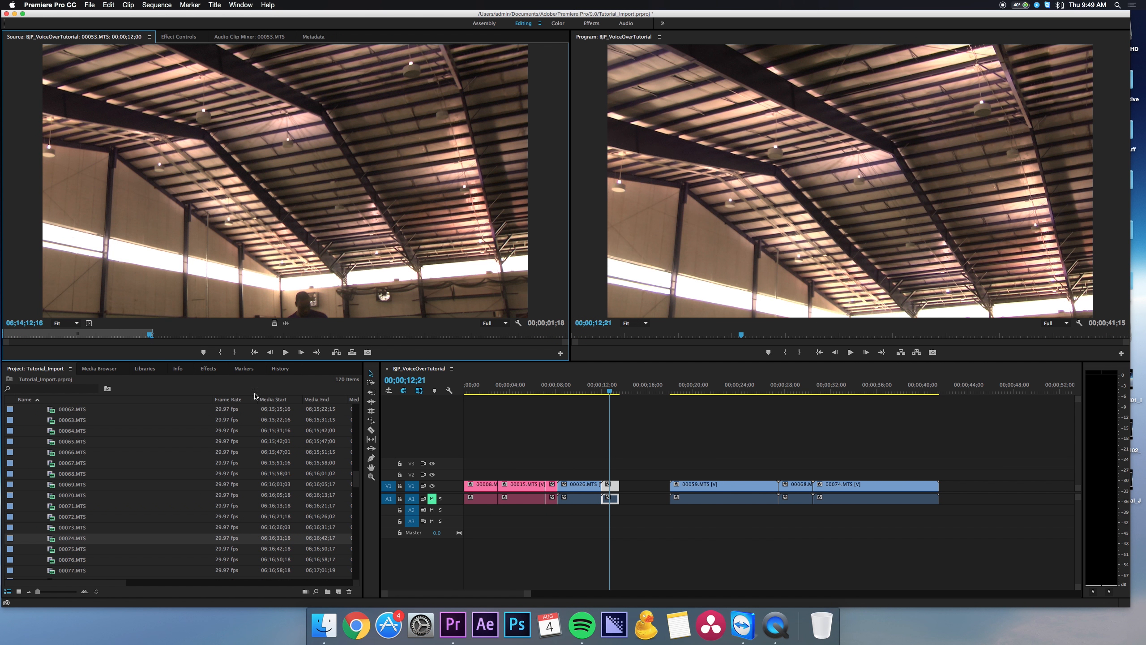
key(super+z)
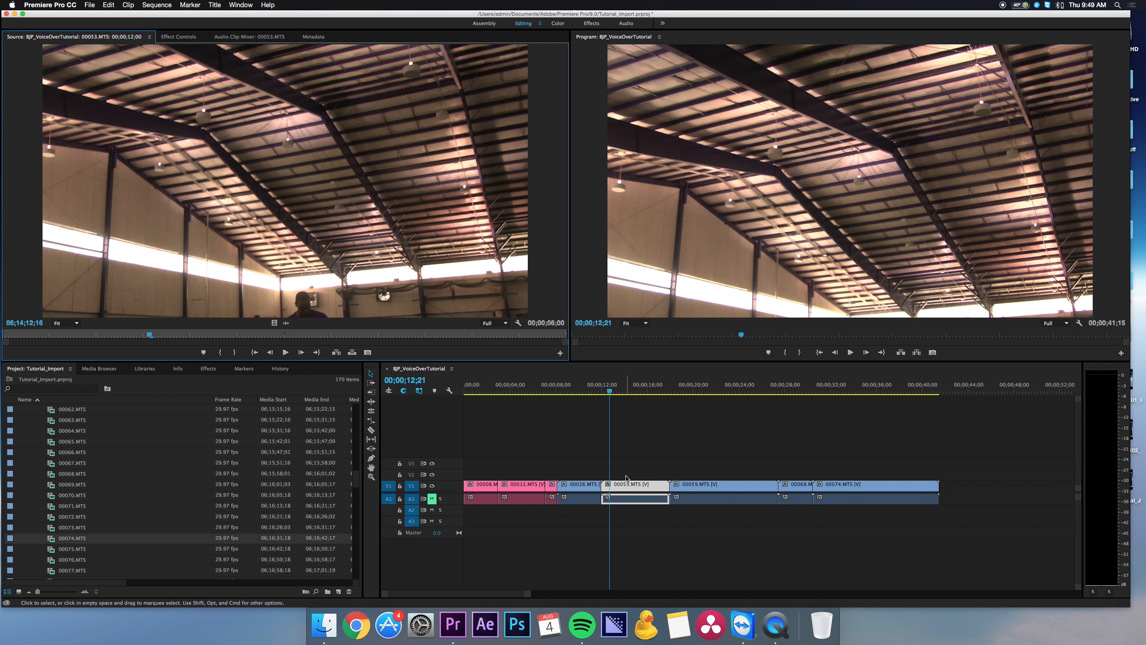
key(o)
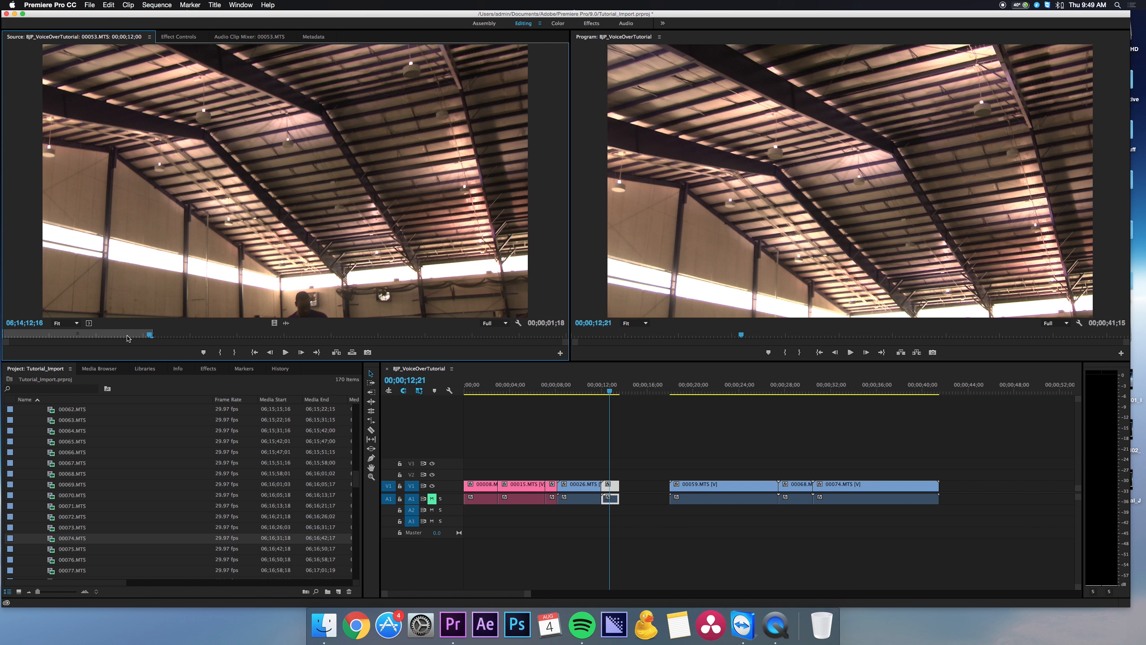
- Change the Out point of 00053.MTS to 06;14;13;09 and set its In point at 06;14;11;10
drag(152, 336, 221, 336)
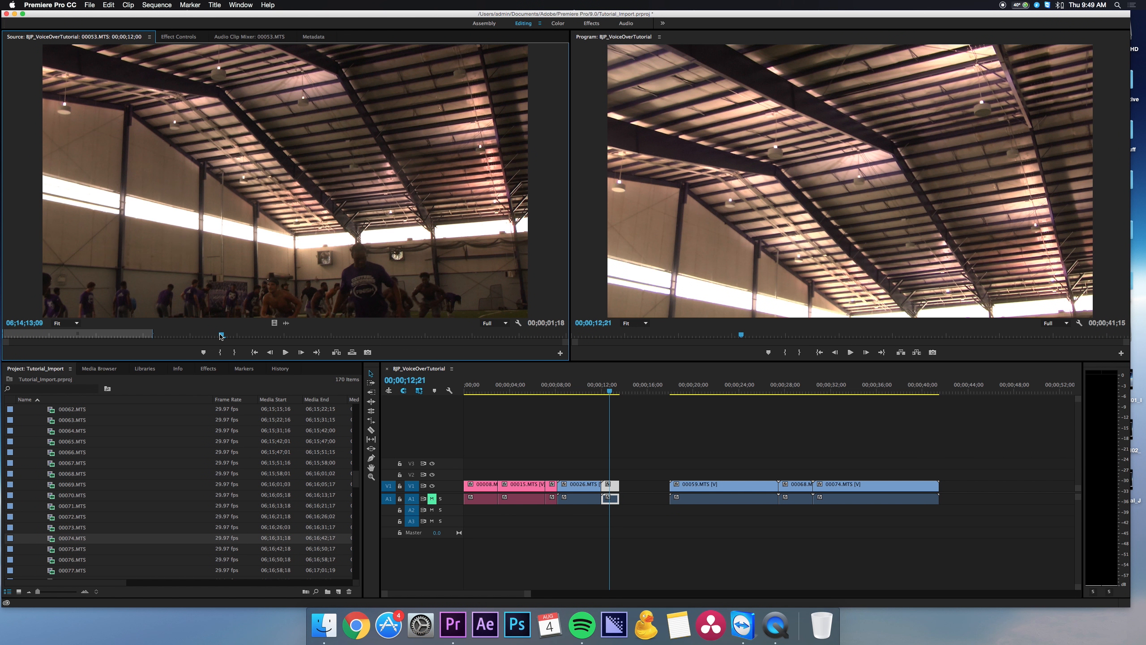
key(o)
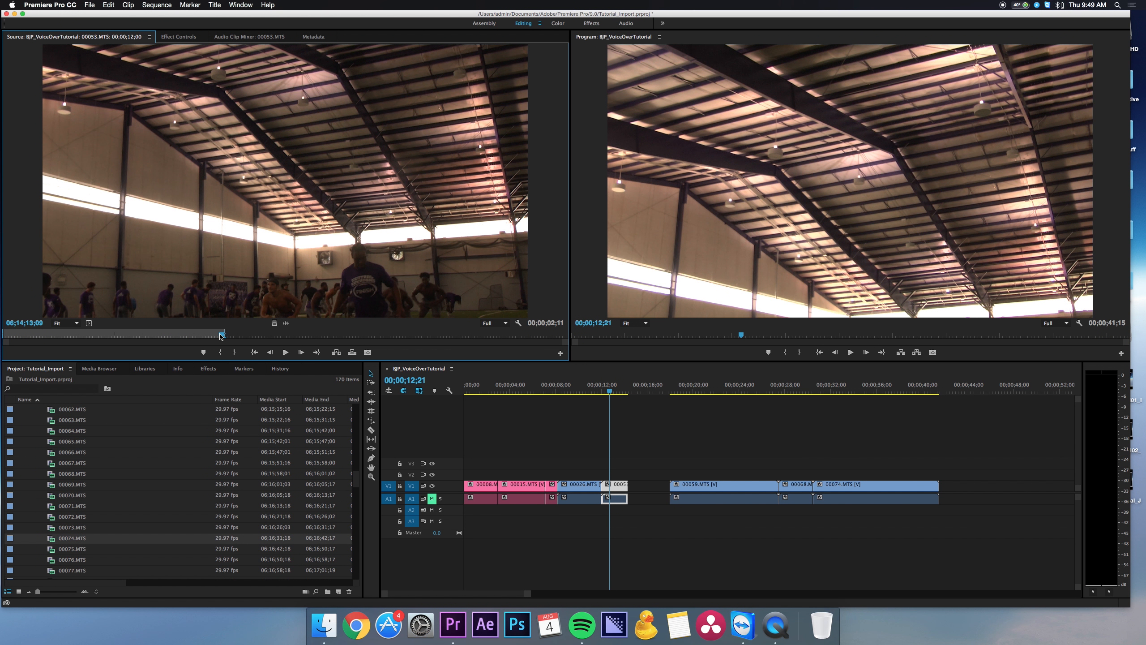
drag(222, 335, 2, 339)
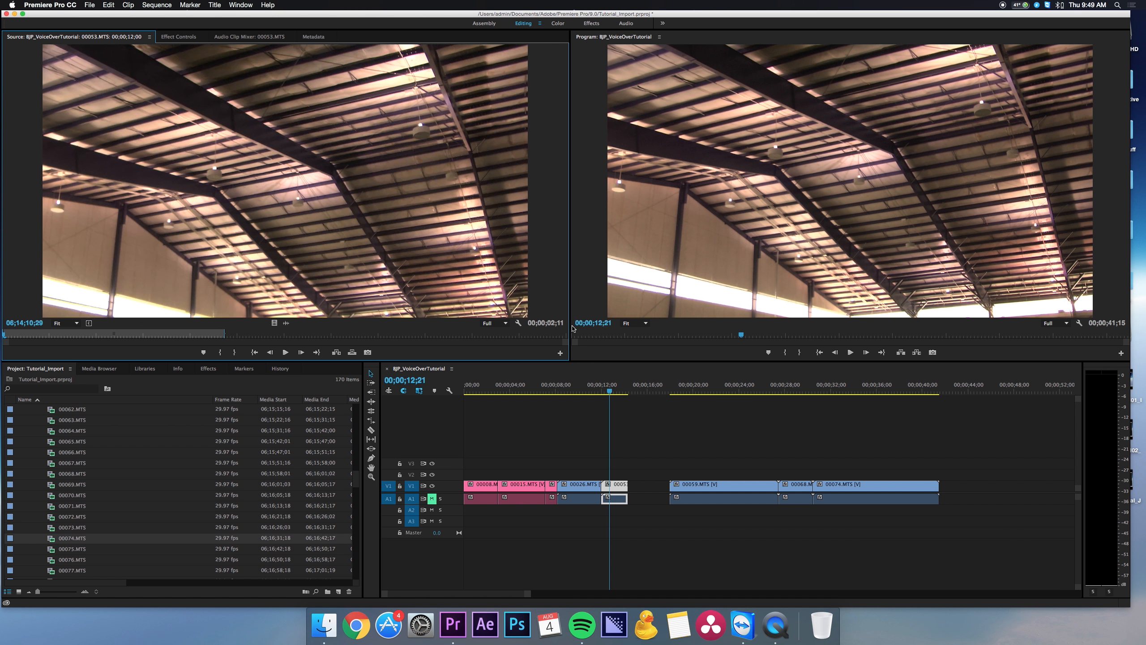
key(space)
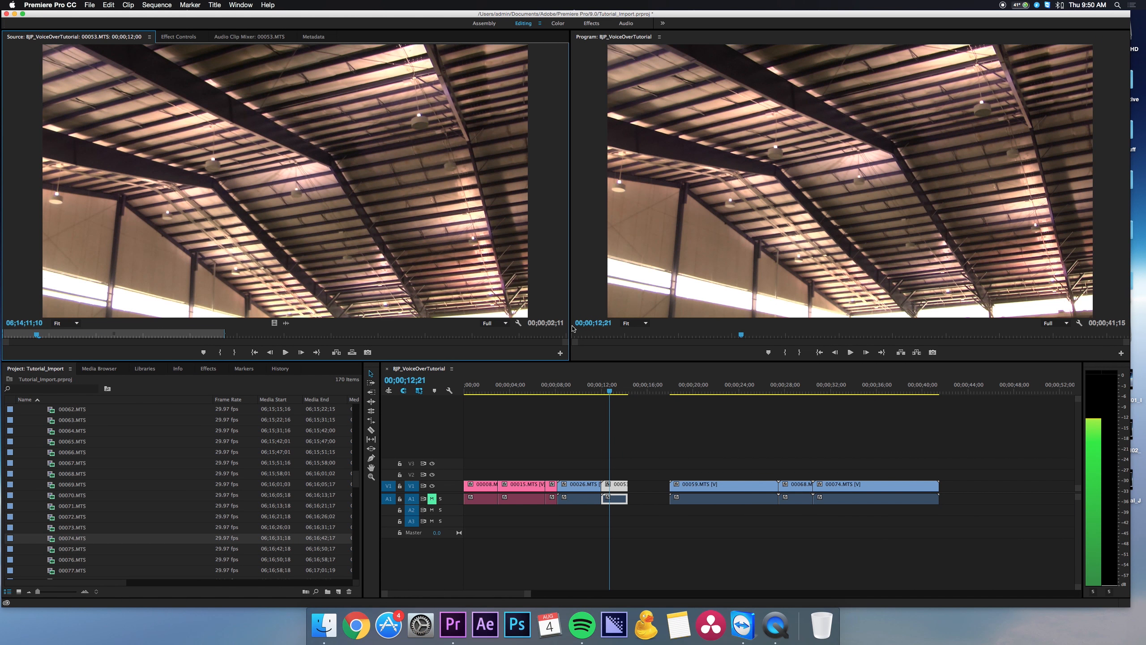
key(i)
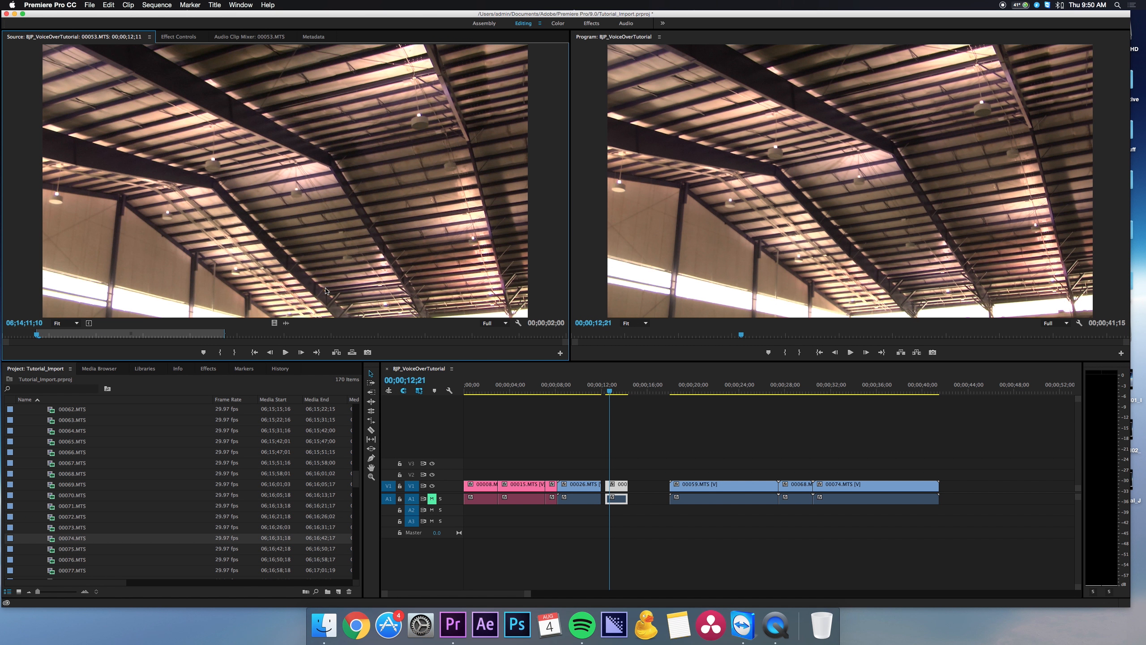
- Rearrange the V1 clips, placing 00053.MTS at the sequence start, 00026.MTS and 00008.MTS with gaps after it, and 00015.MTS beyond 00074.MTS
click(621, 454)
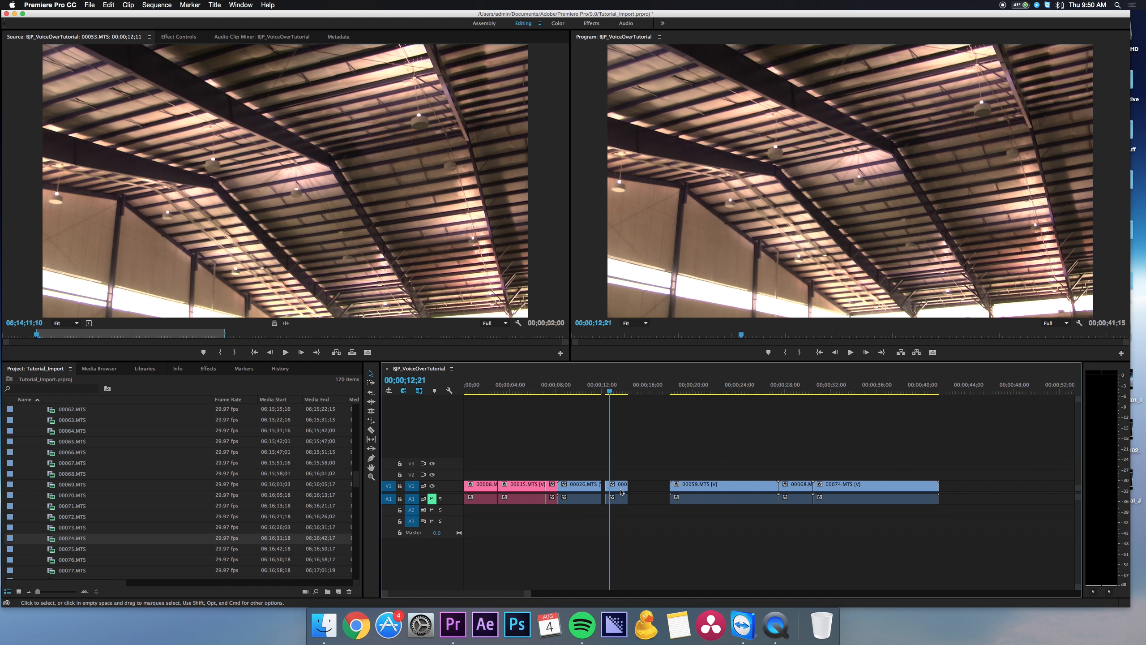
drag(620, 487, 640, 487)
drag(525, 489, 1034, 487)
drag(578, 487, 474, 486)
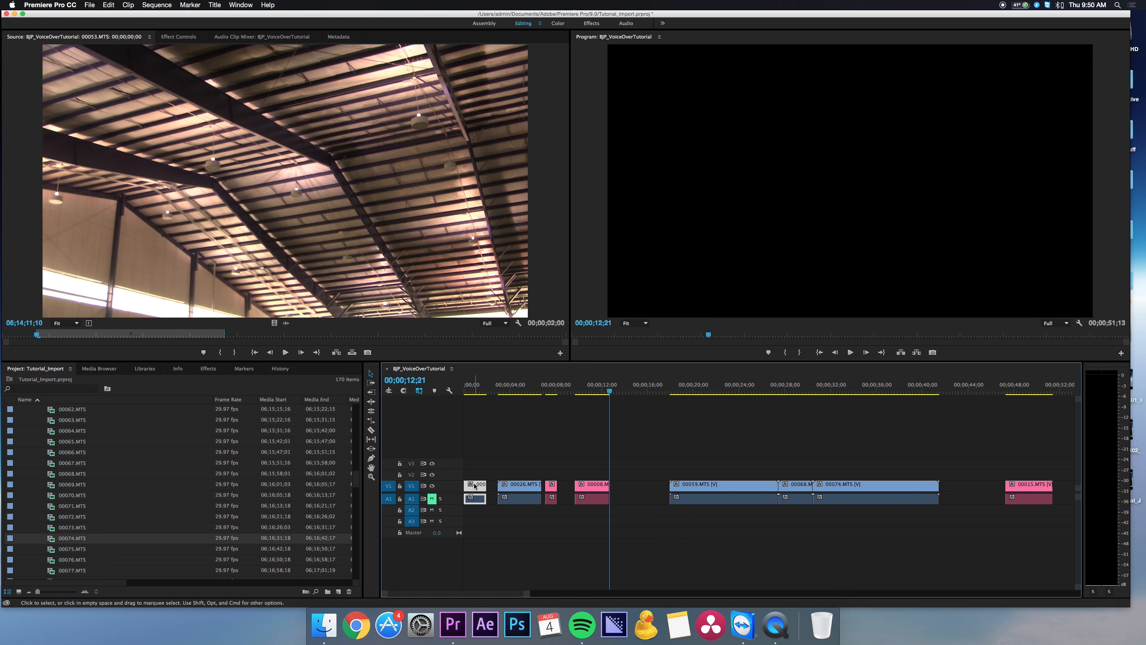
drag(476, 487, 503, 491)
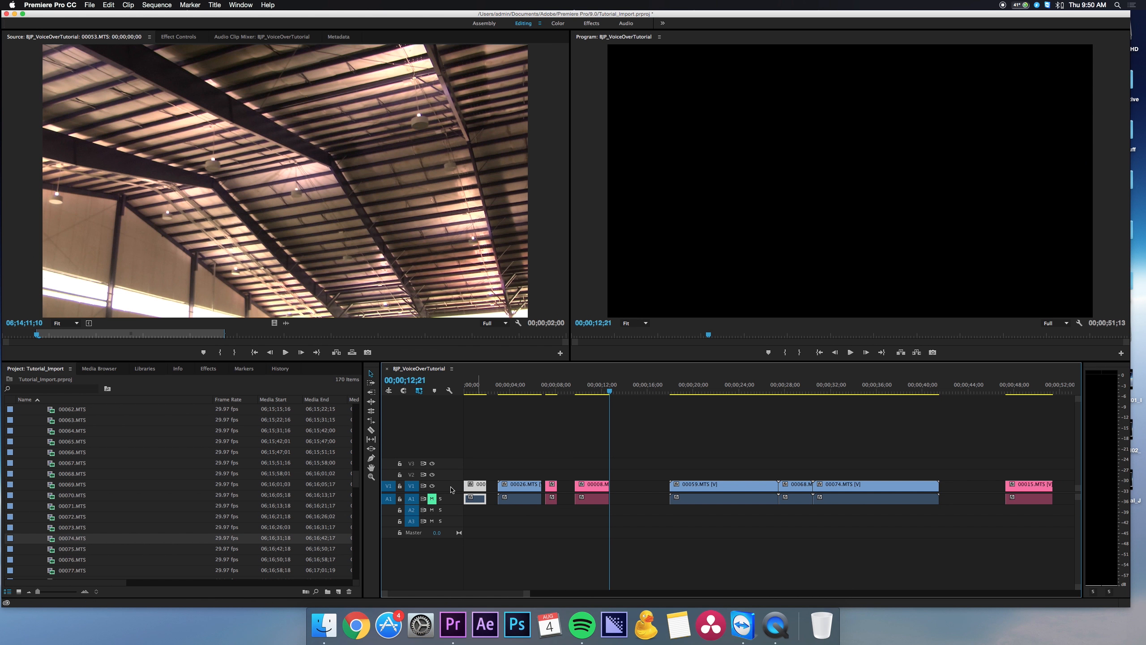
- Turn off linked selection and shift only the video part of 00026.MTS one second earlier, against the end of 00053.MTS
click(417, 391)
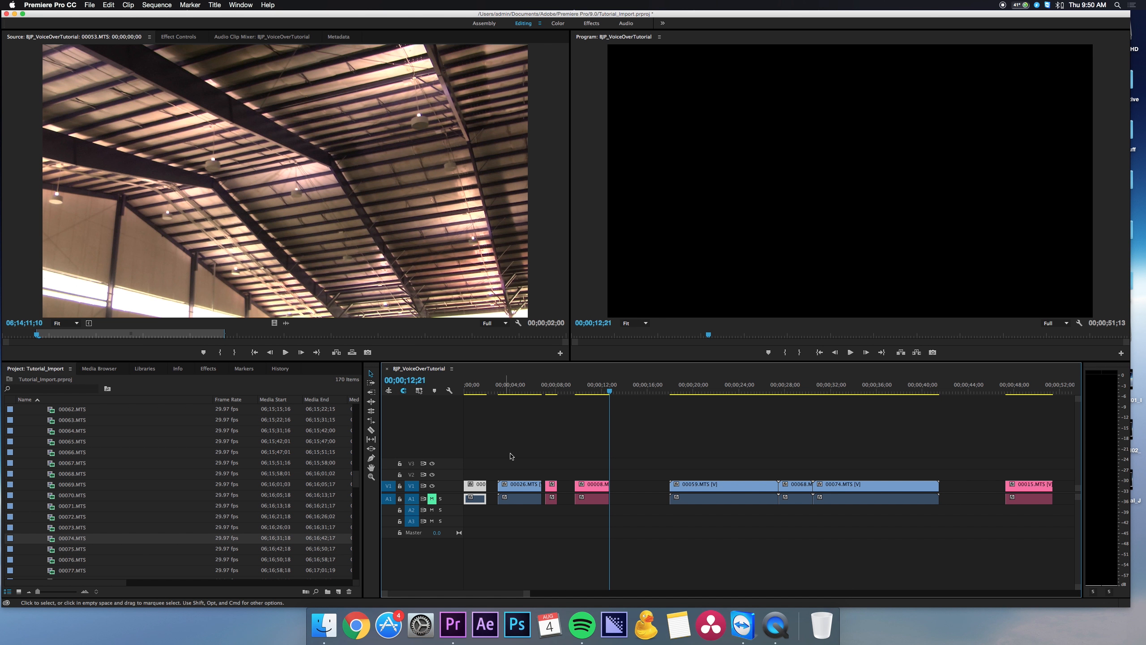
click(519, 454)
click(521, 487)
mouse_move(522, 487)
mouse_down()
mouse_move(594, 458)
mouse_move(658, 453)
mouse_move(528, 467)
mouse_move(550, 469)
mouse_move(512, 480)
mouse_up()
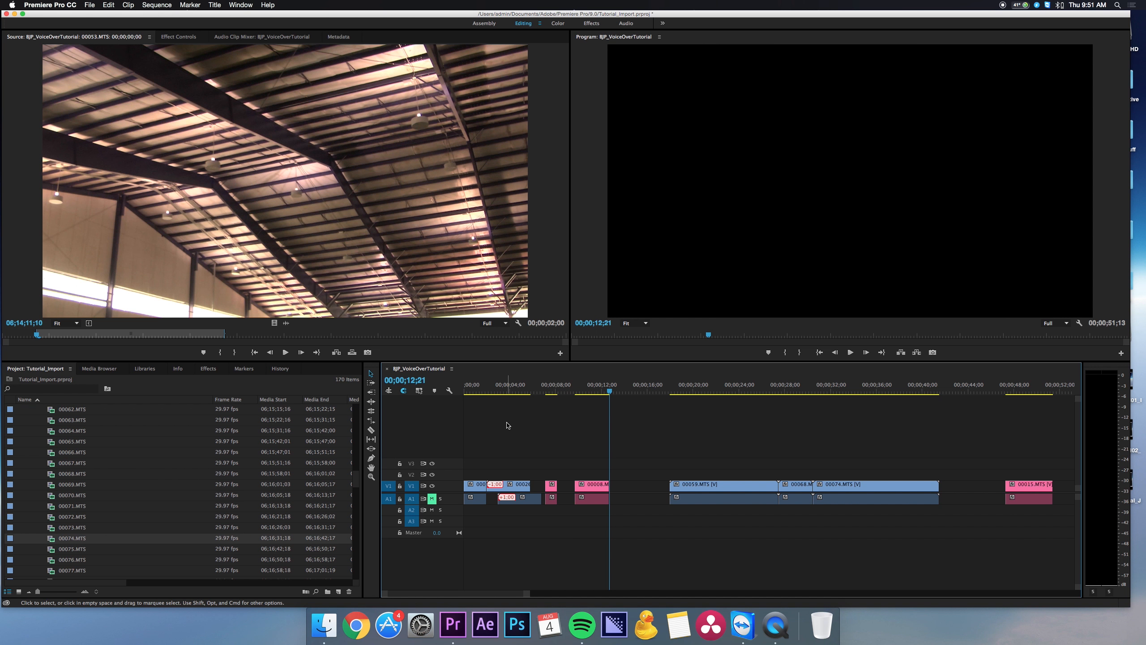
- Undo the video-only shift of 00026.MTS and ripple-delete the three gaps between 00053.MTS and 00008.MTS
key(super+z)
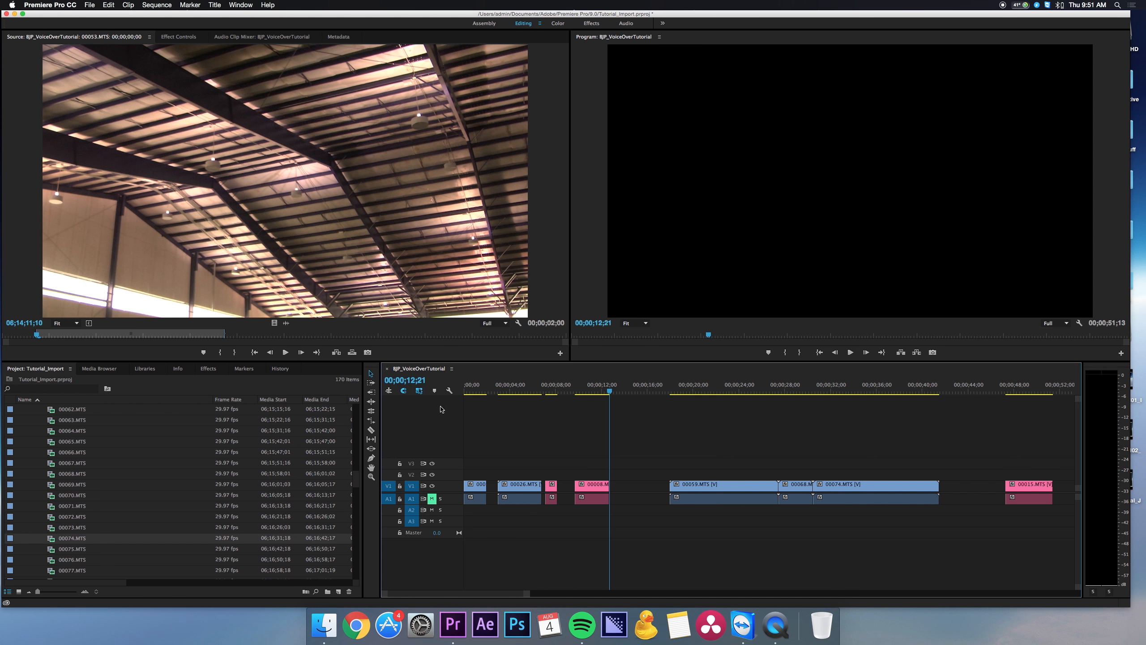
click(492, 486)
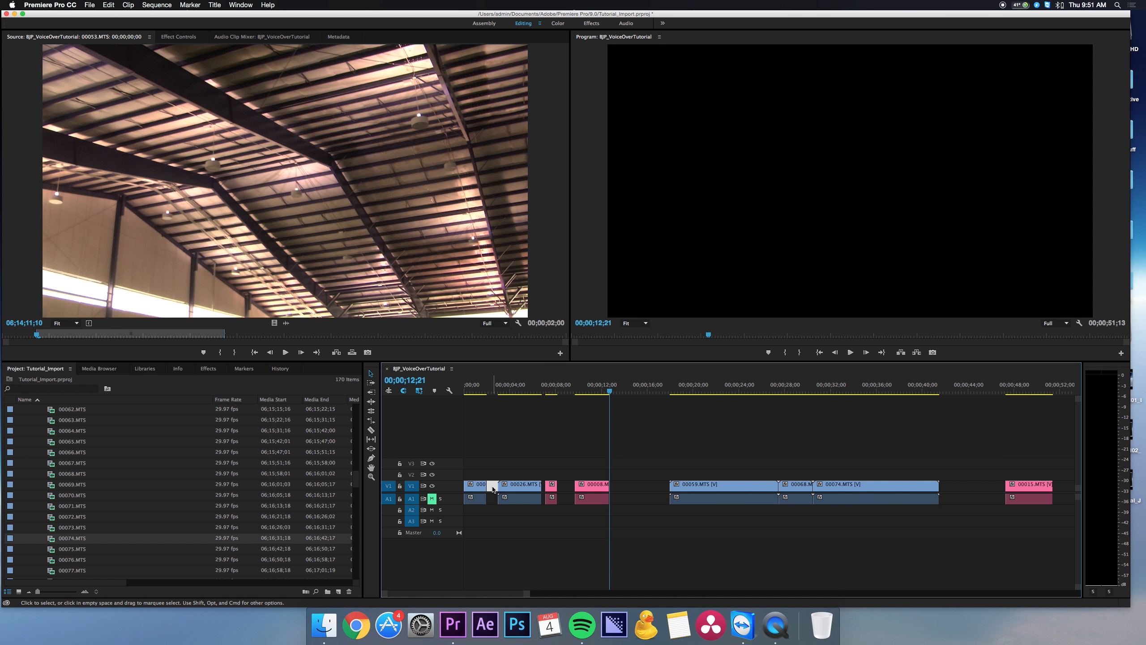
key(Delete)
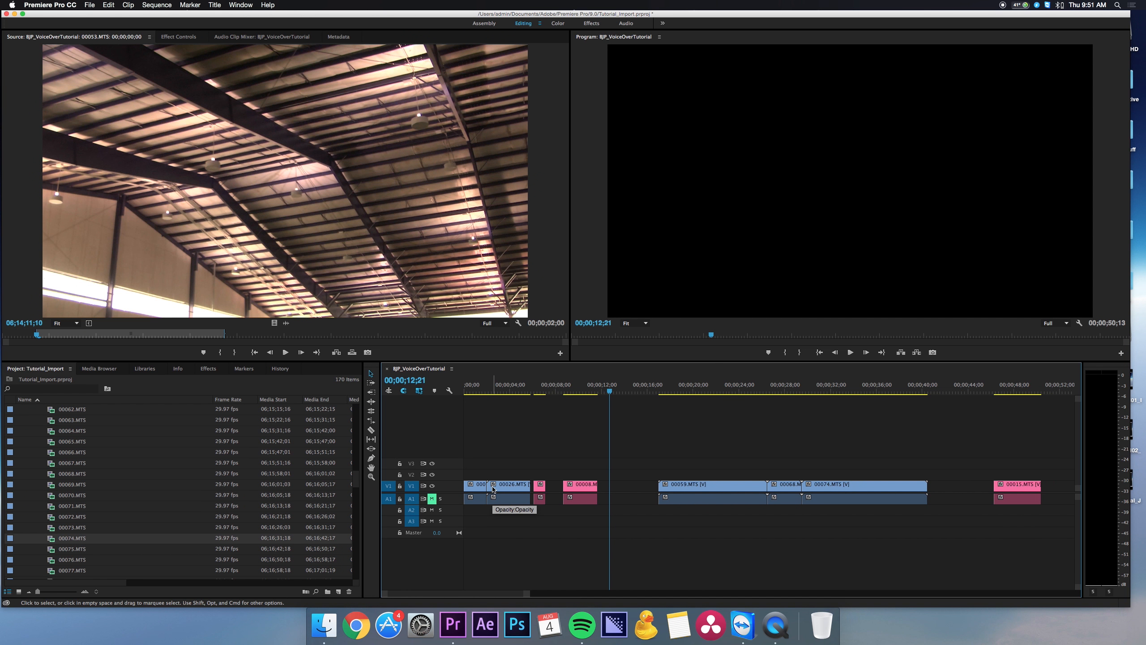
click(554, 487)
key(Delete)
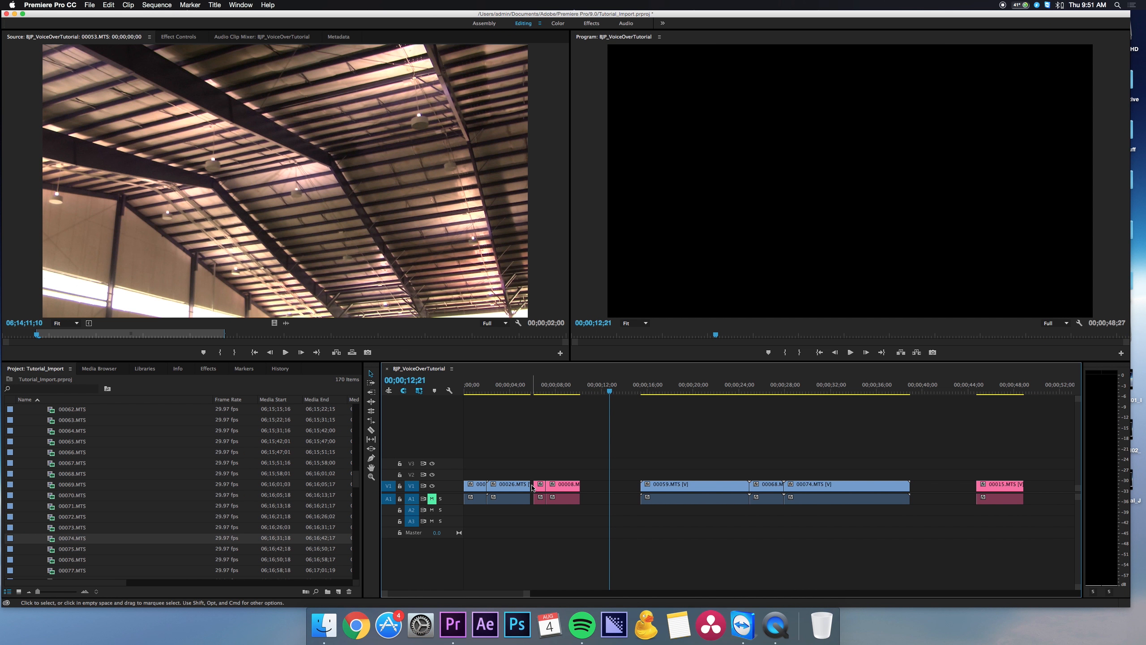
click(532, 486)
key(Delete)
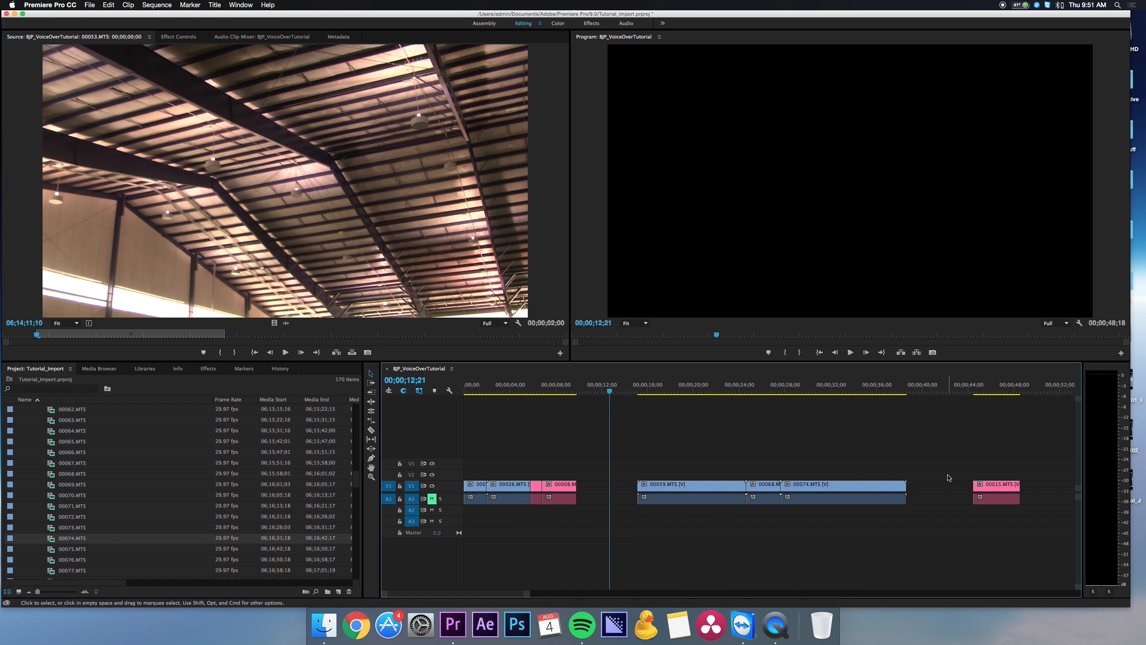
- Split 00059.MTS at 00;00;16;28 with the Razor tool and return to the Selection tool
click(646, 391)
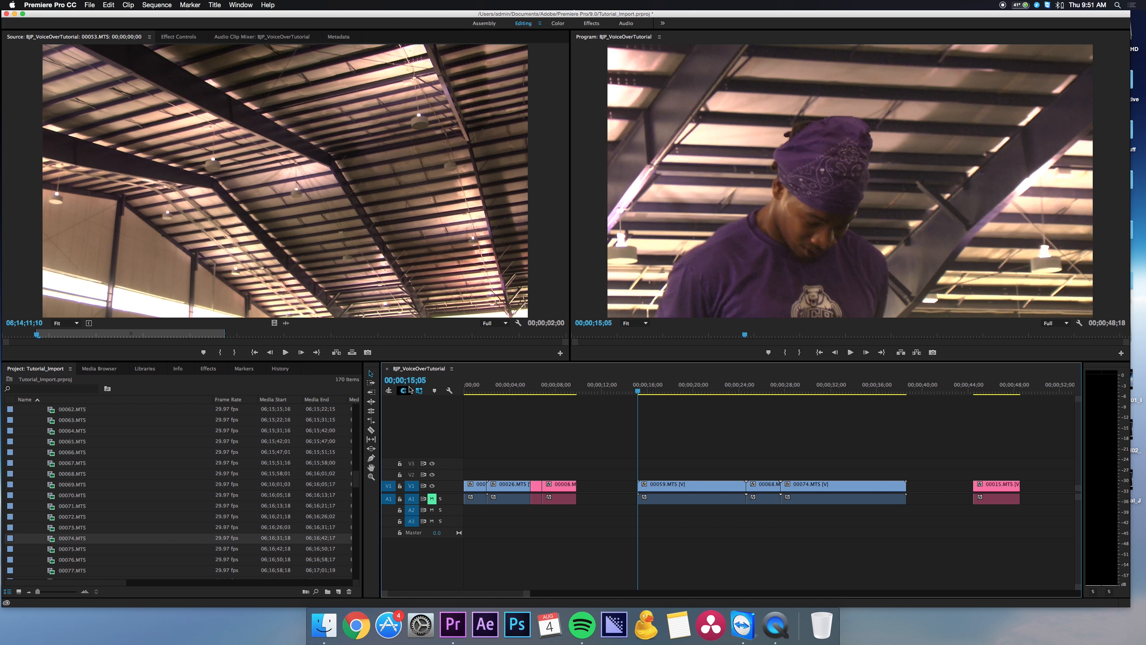
drag(412, 383, 424, 377)
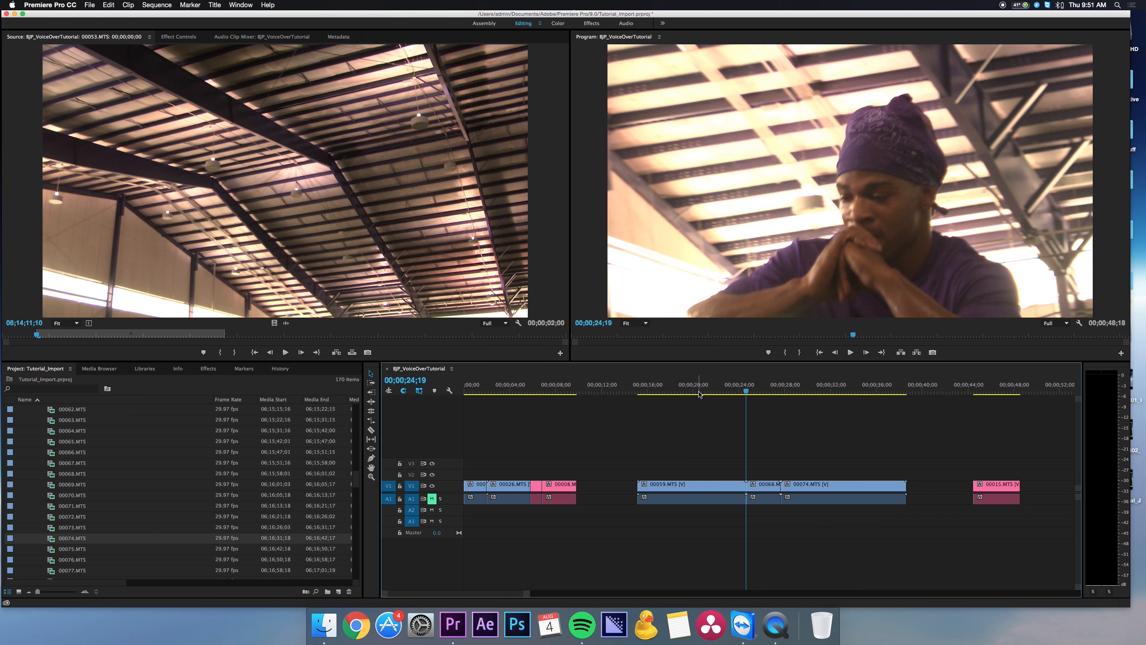
drag(702, 391, 659, 392)
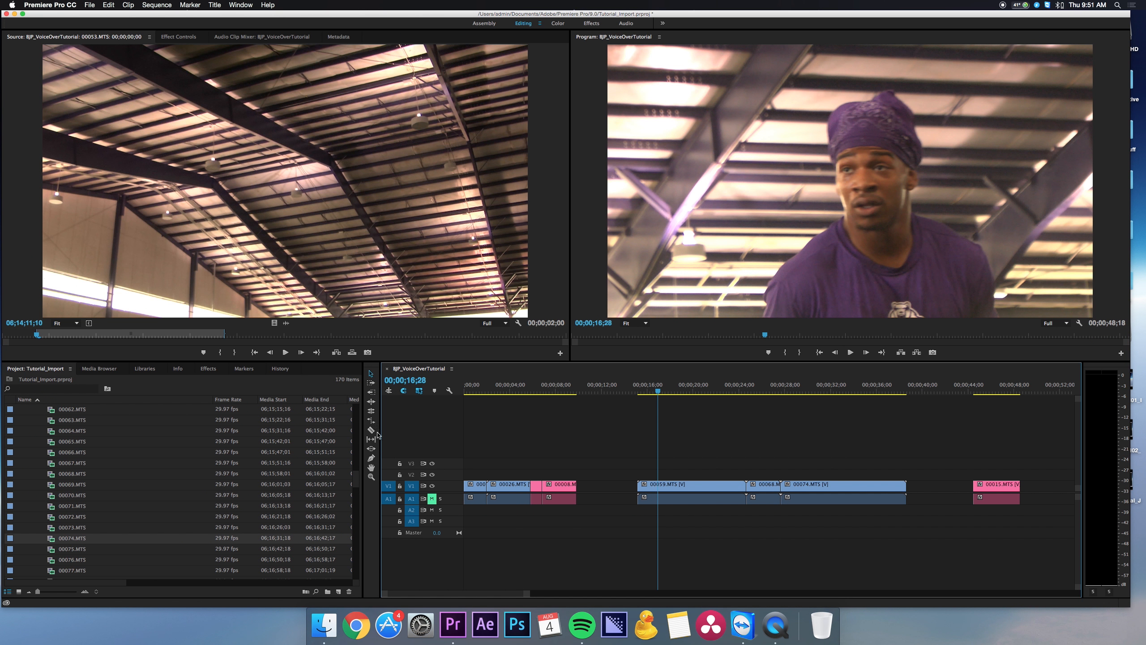
click(370, 431)
click(659, 484)
click(412, 382)
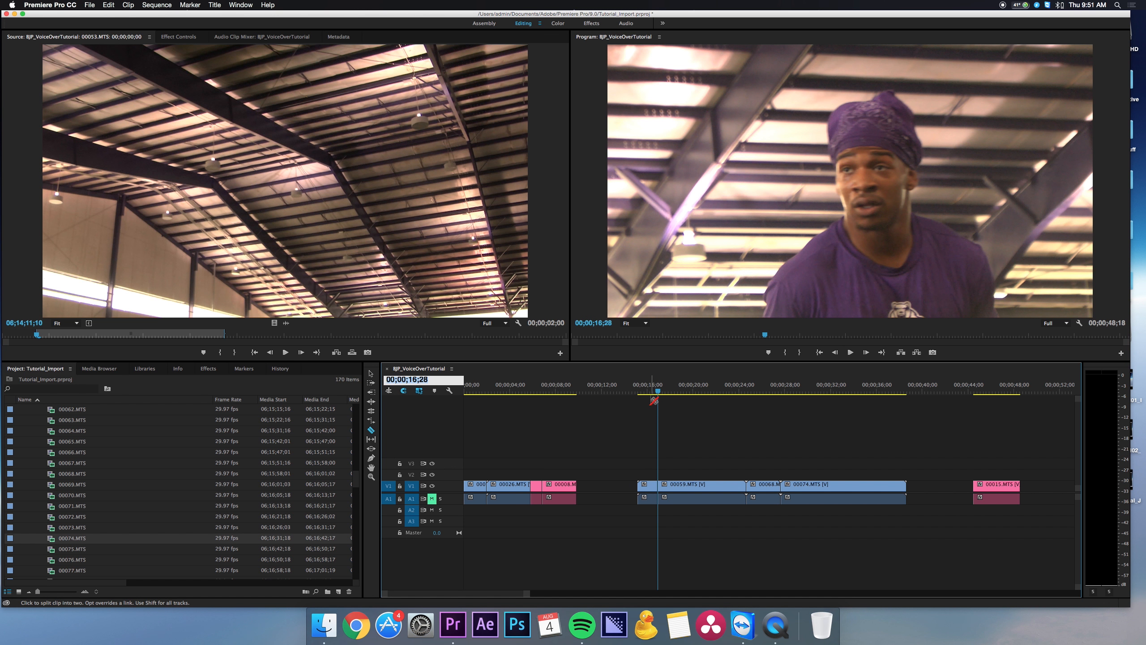
mouse_move(656, 392)
mouse_down()
mouse_move(692, 391)
mouse_move(659, 397)
mouse_up()
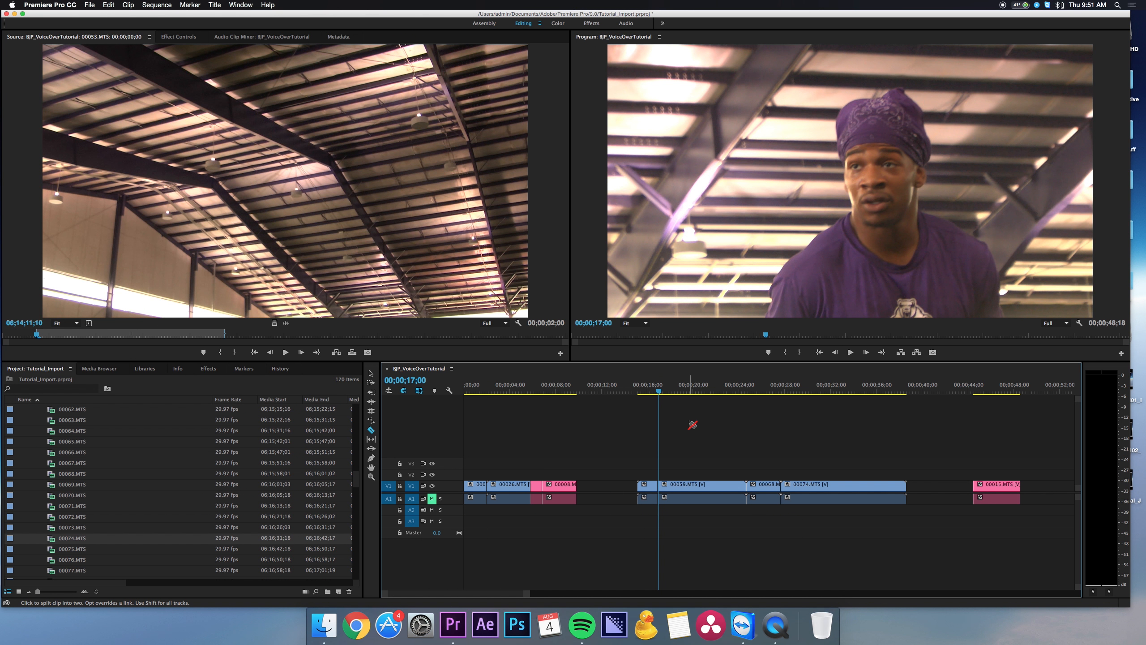
click(370, 375)
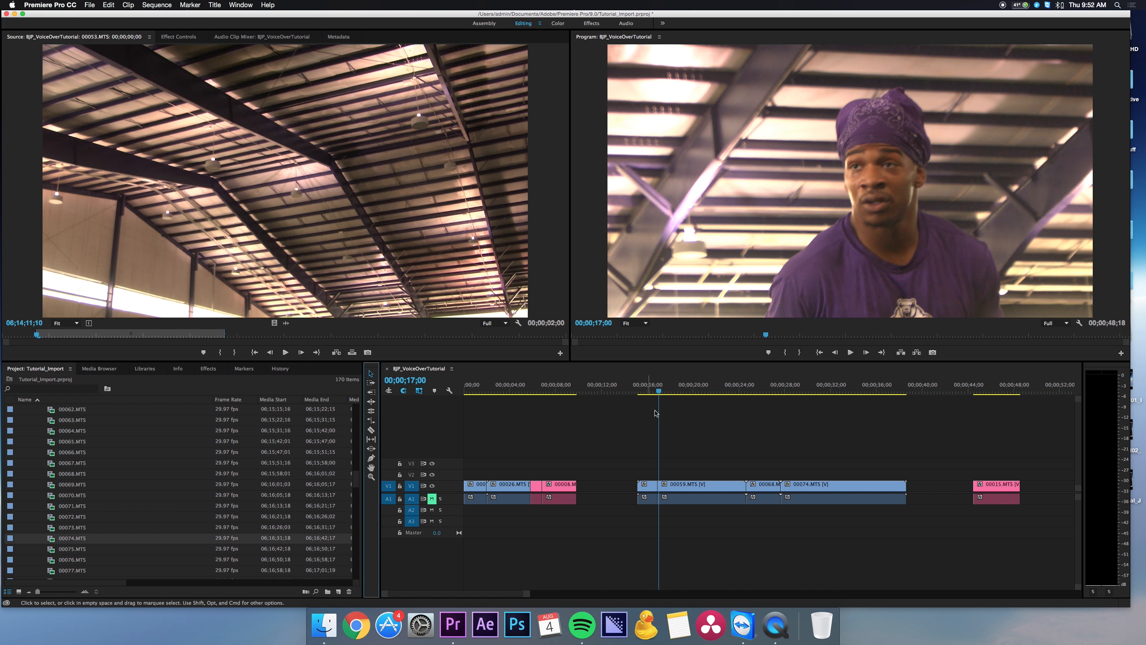
click(682, 422)
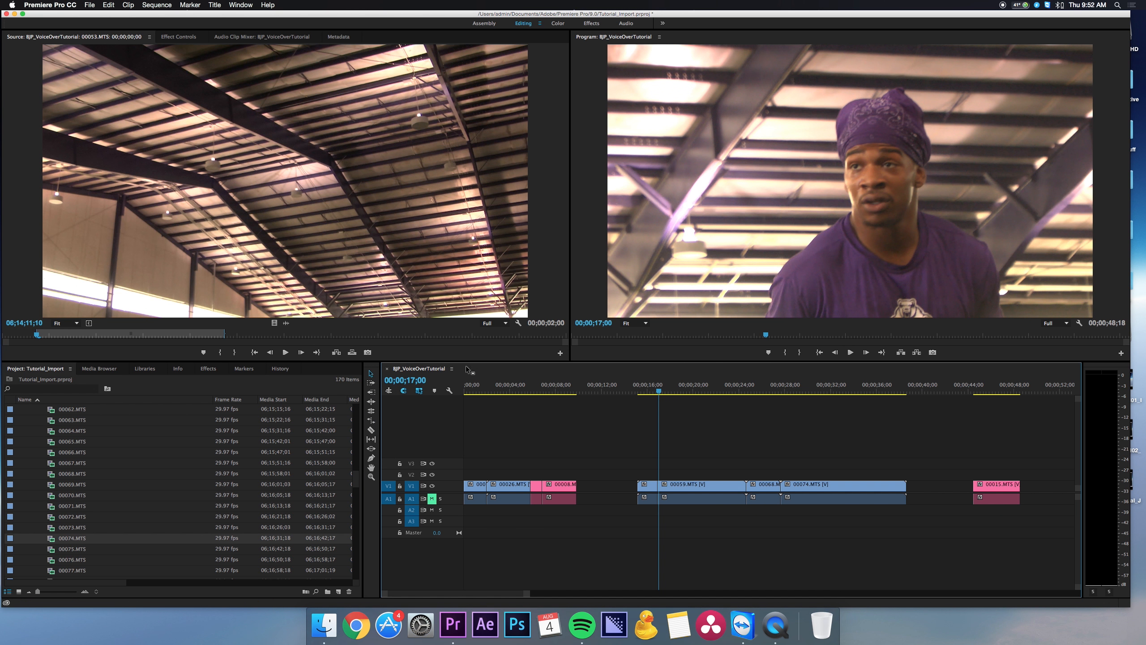
click(369, 512)
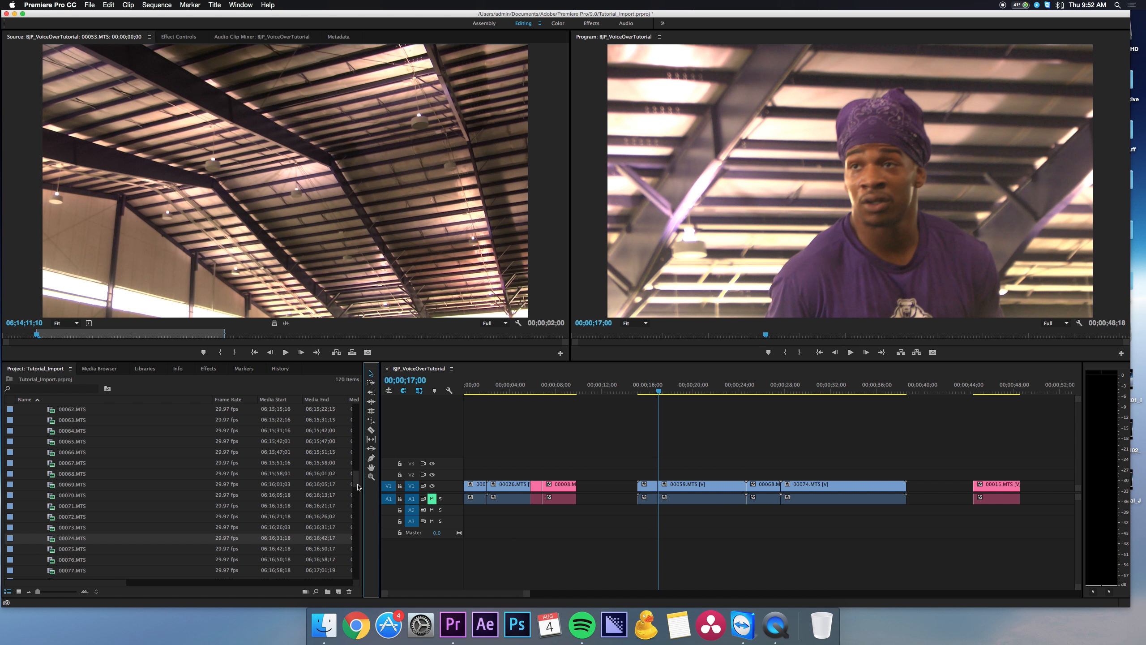
click(538, 420)
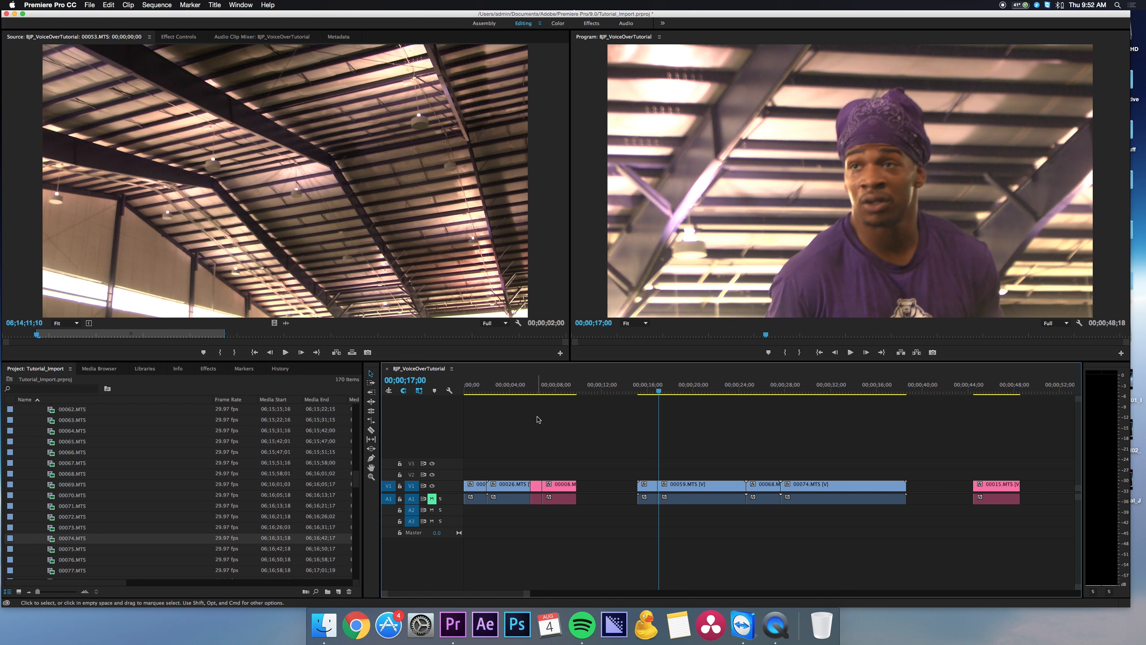
key(Left)
key(Left)
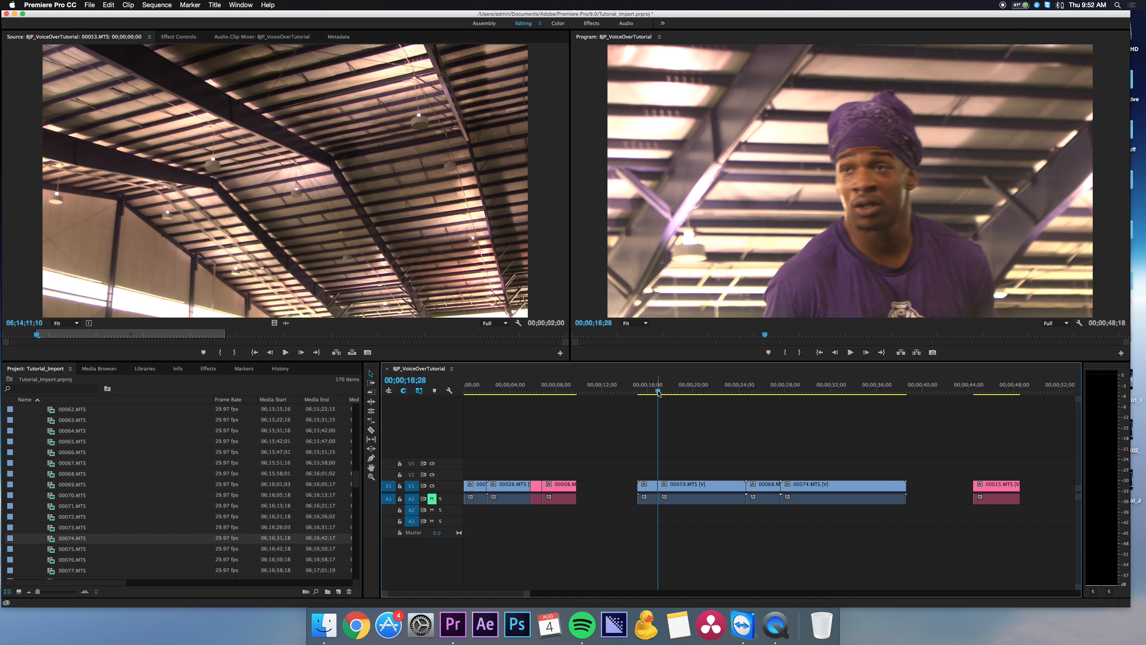
- Split 00059.MTS again at 00;00;21;10 and return to the Selection tool
drag(658, 393, 710, 392)
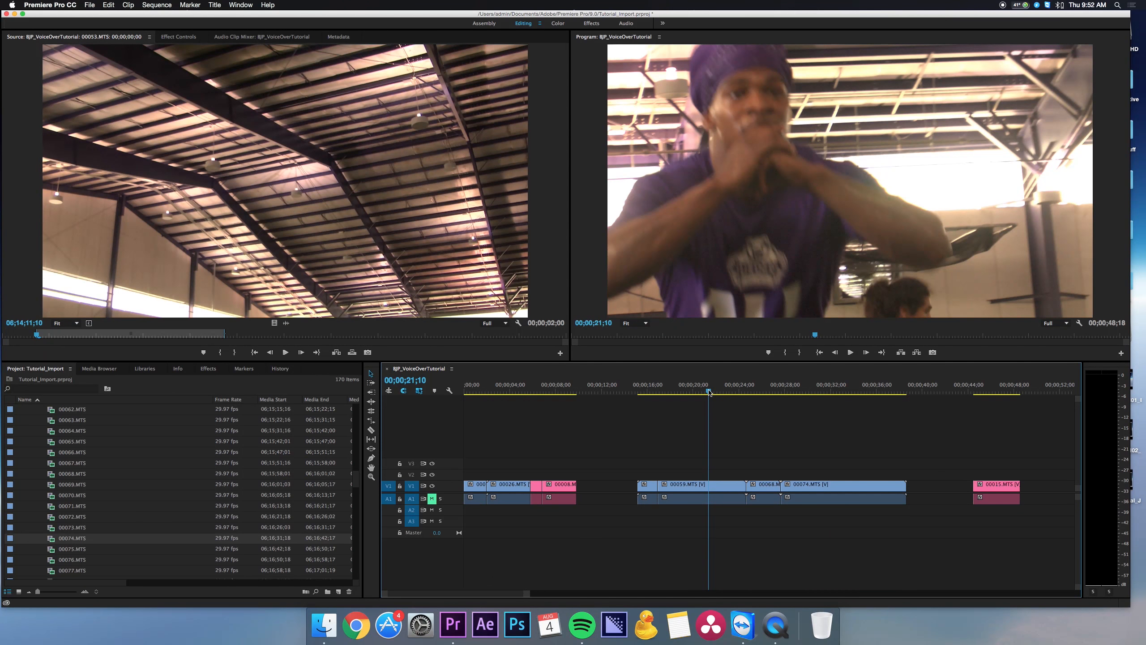
key(c)
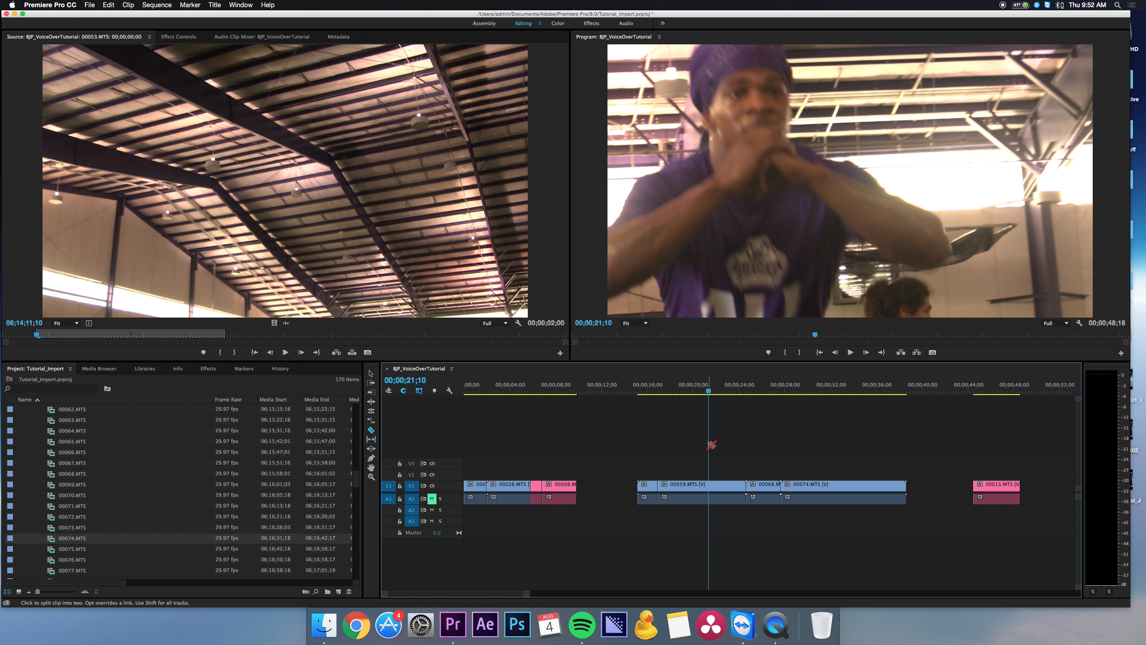
click(712, 485)
key(v)
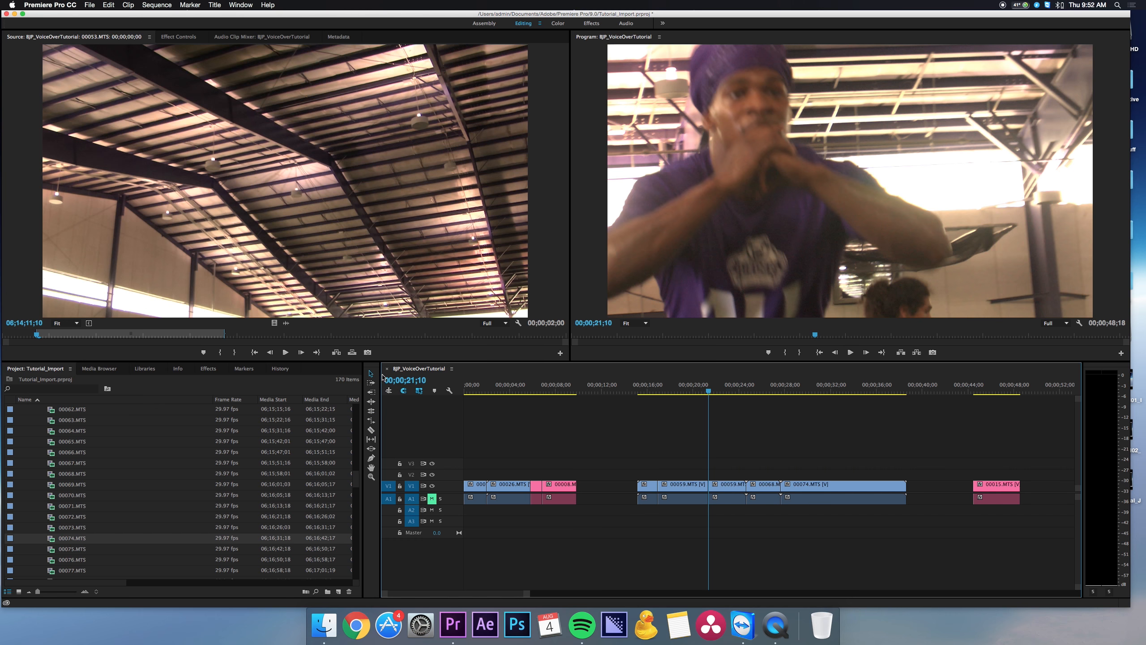
- Delete the first and last pieces of 00059.MTS and move the middle piece against the end of 00008.MTS
click(648, 491)
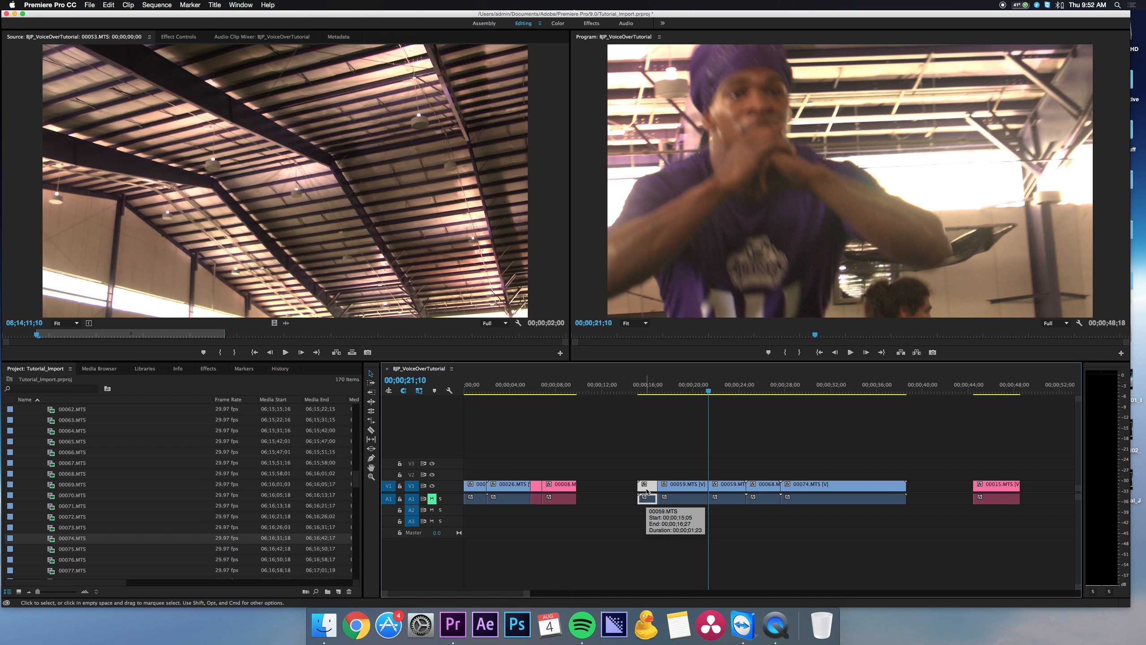
key(Delete)
click(725, 488)
key(Delete)
drag(678, 488, 593, 487)
- Remove 00068.MTS from the timeline and place 00092.MTS in the gap between 00059.MTS and 00074.MTS
drag(761, 489, 669, 487)
drag(665, 392, 655, 391)
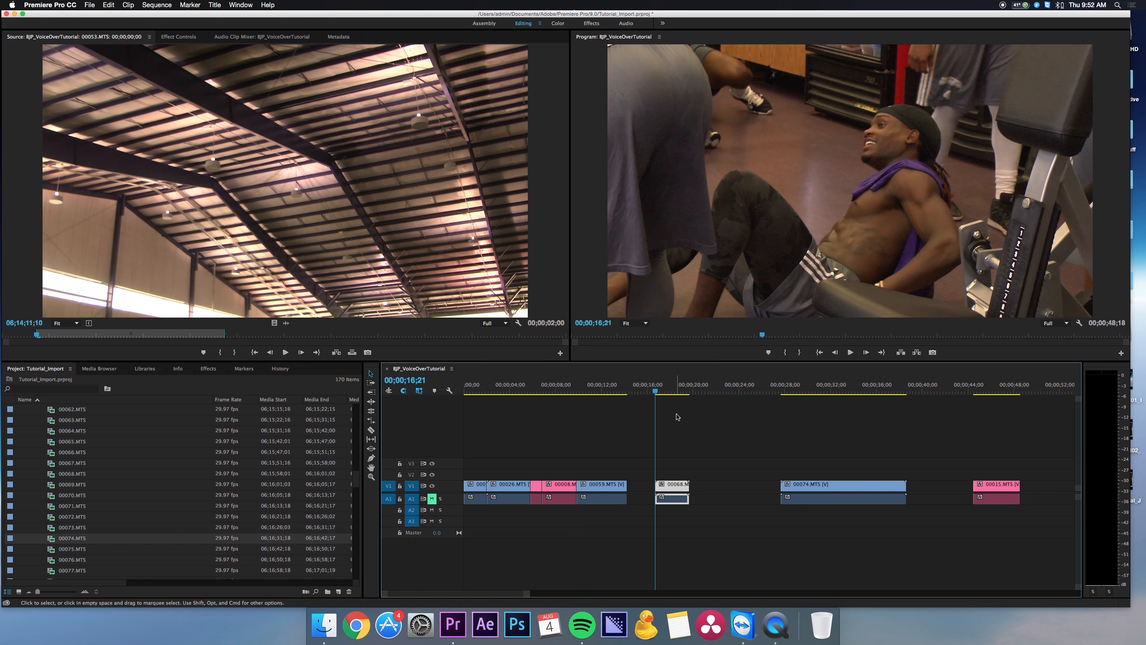
key(Delete)
click(490, 525)
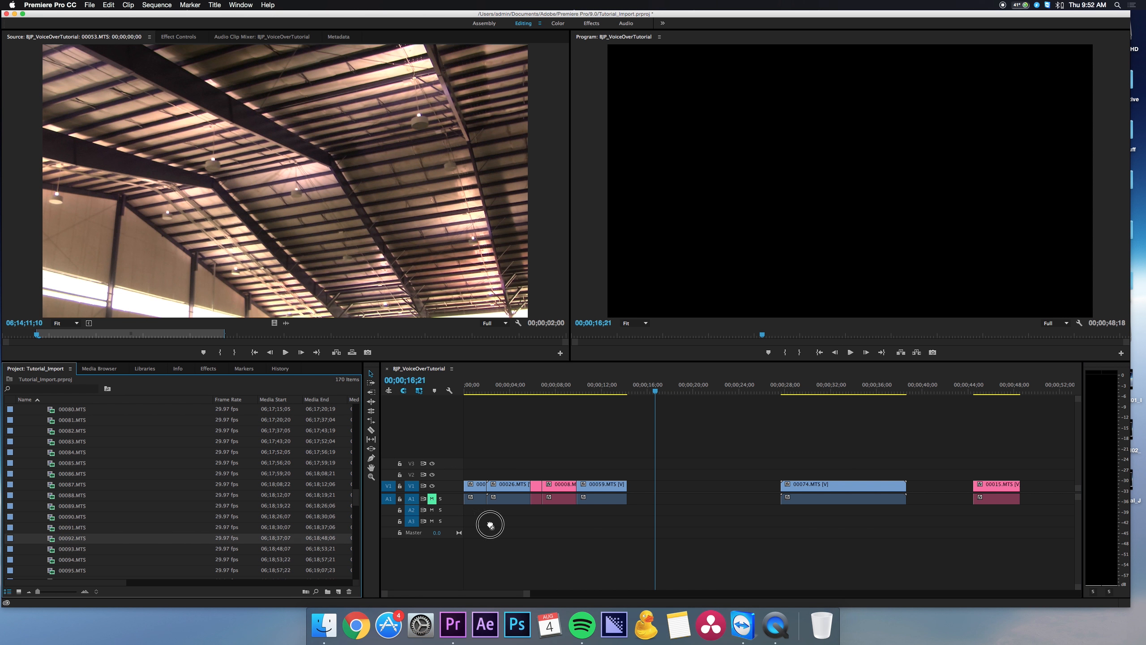
key(super+z)
click(660, 391)
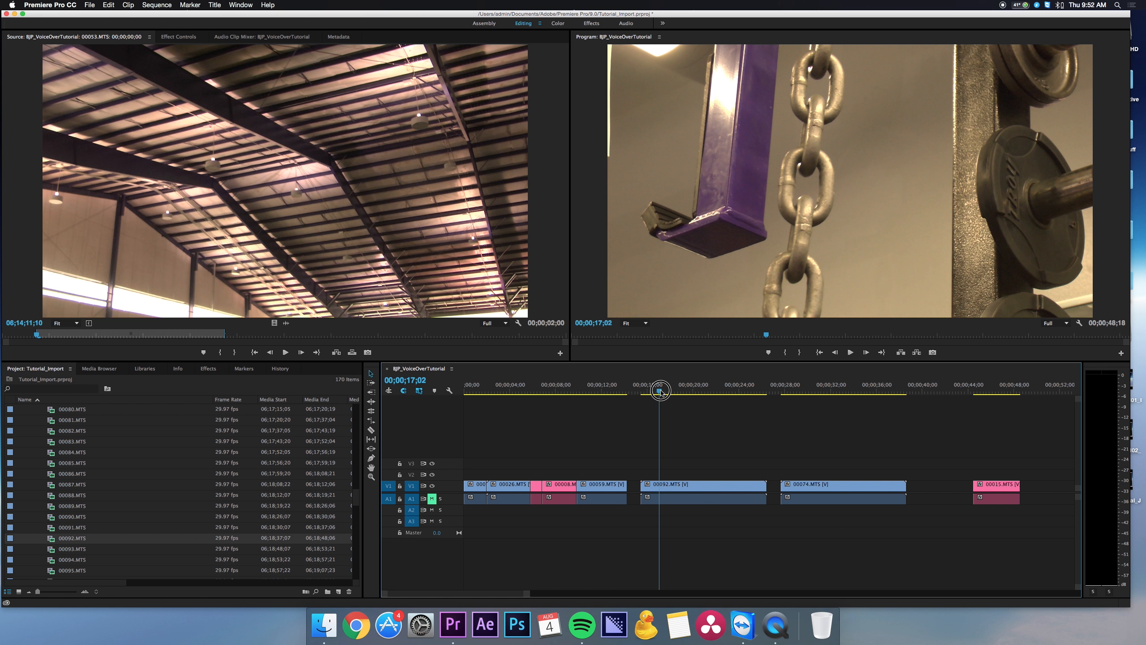
- Trim the timeline's 00092.MTS with In point 06;18;39;16 and Out point 06;18;42;15, and close the gap before it
double_click(678, 486)
drag(87, 336, 121, 337)
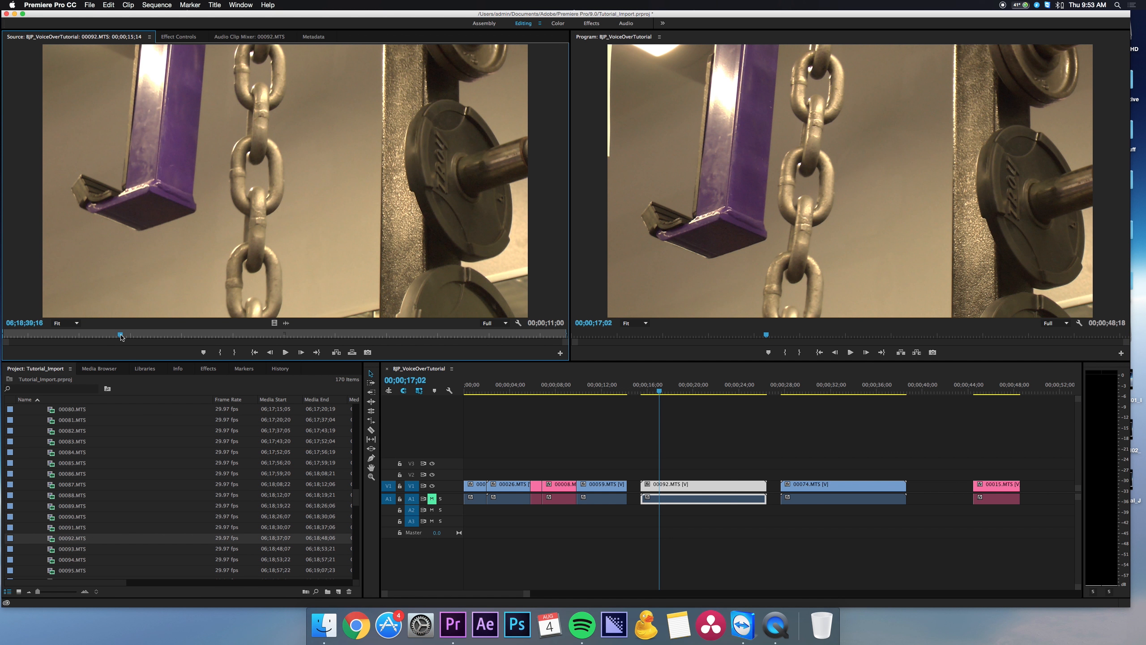
key(i)
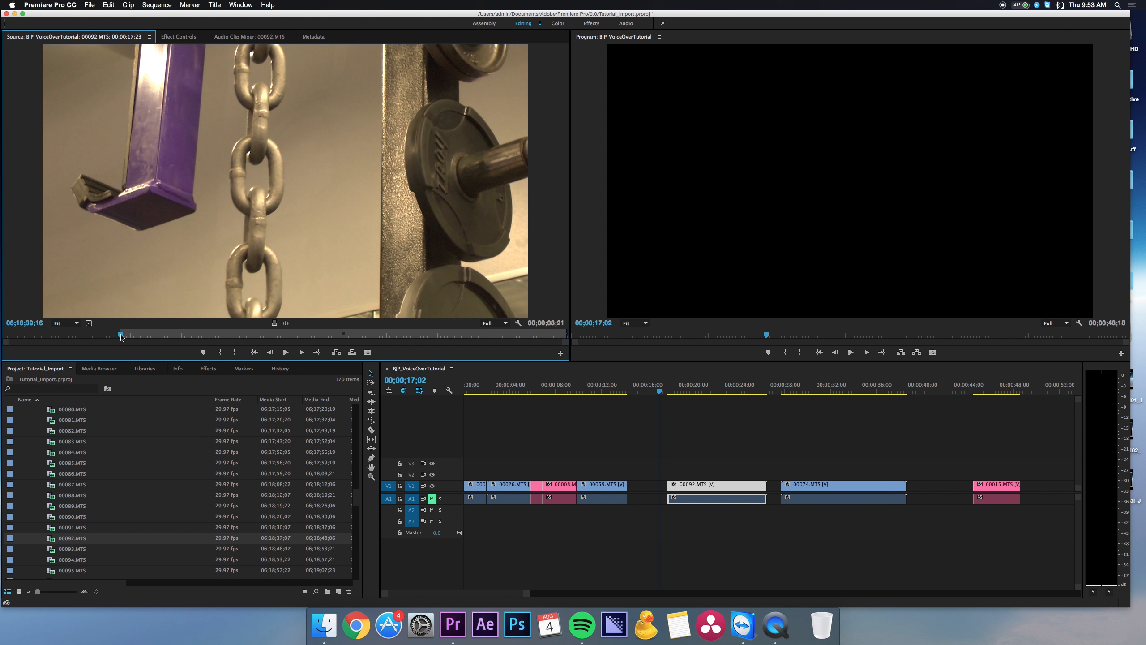
drag(121, 336, 270, 334)
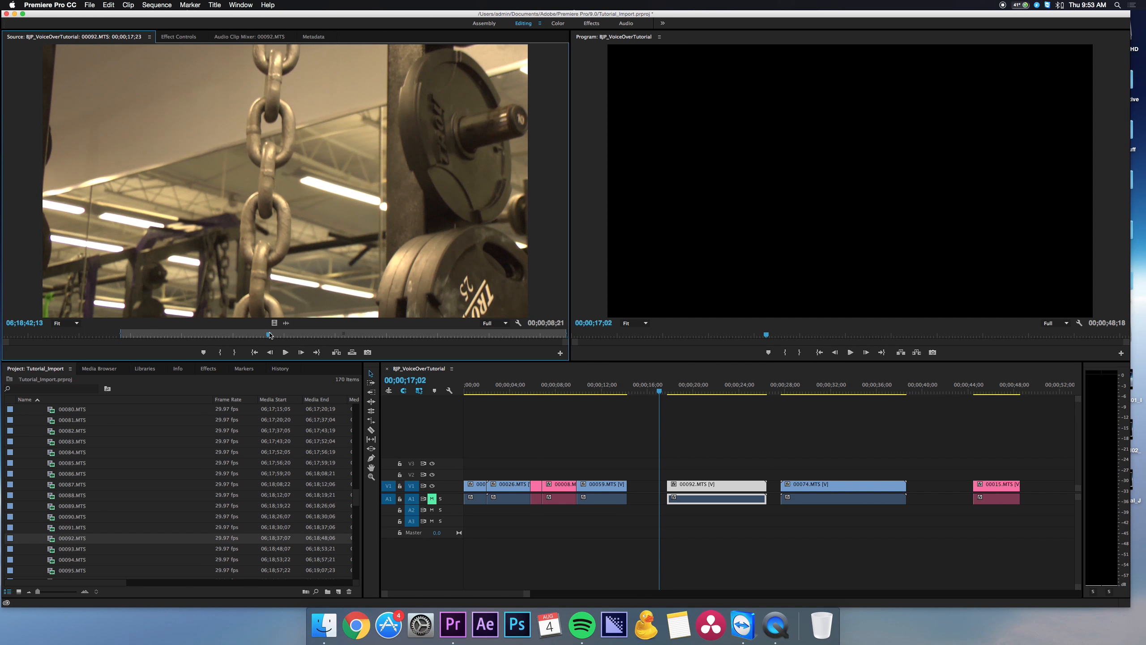
key(o)
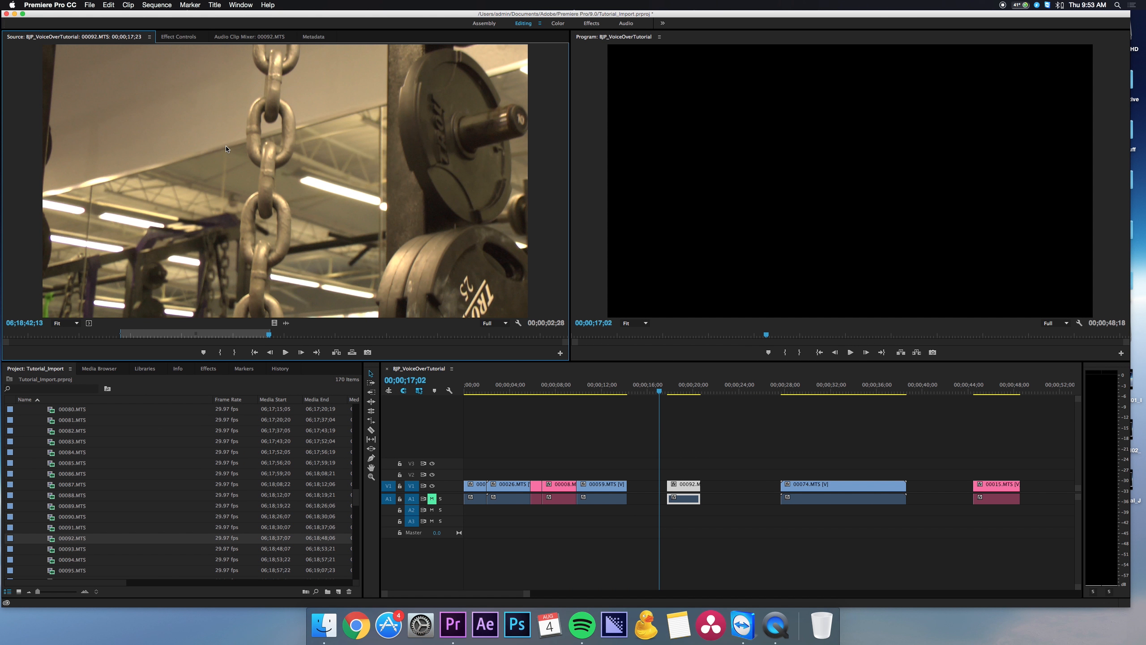
key(Right)
key(Right)
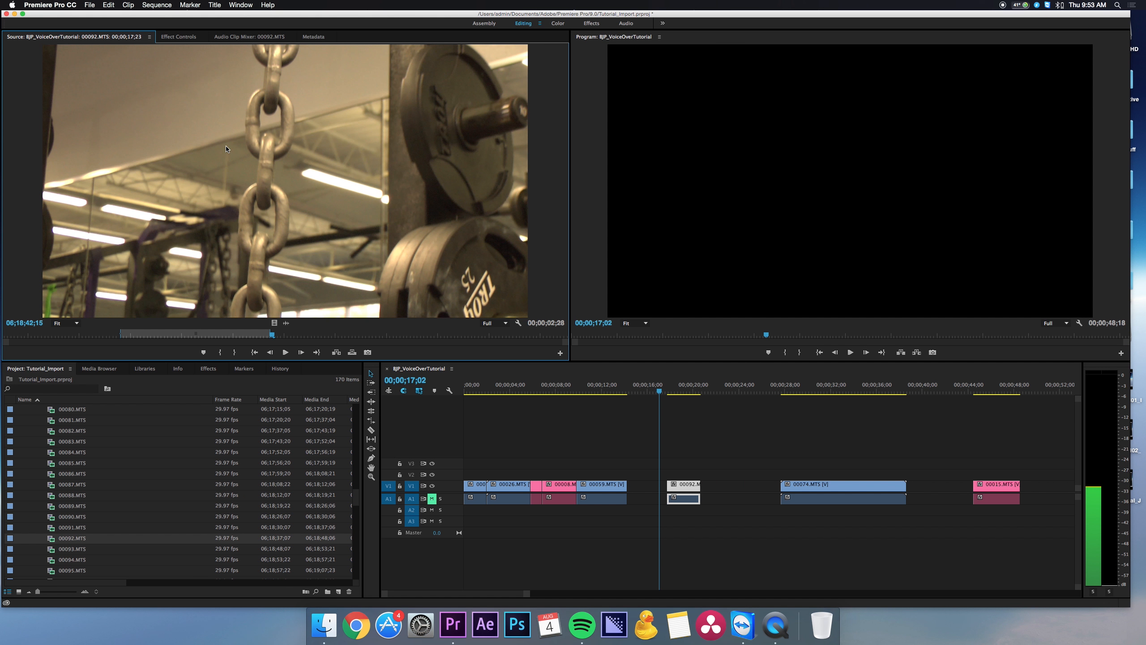
key(o)
click(638, 487)
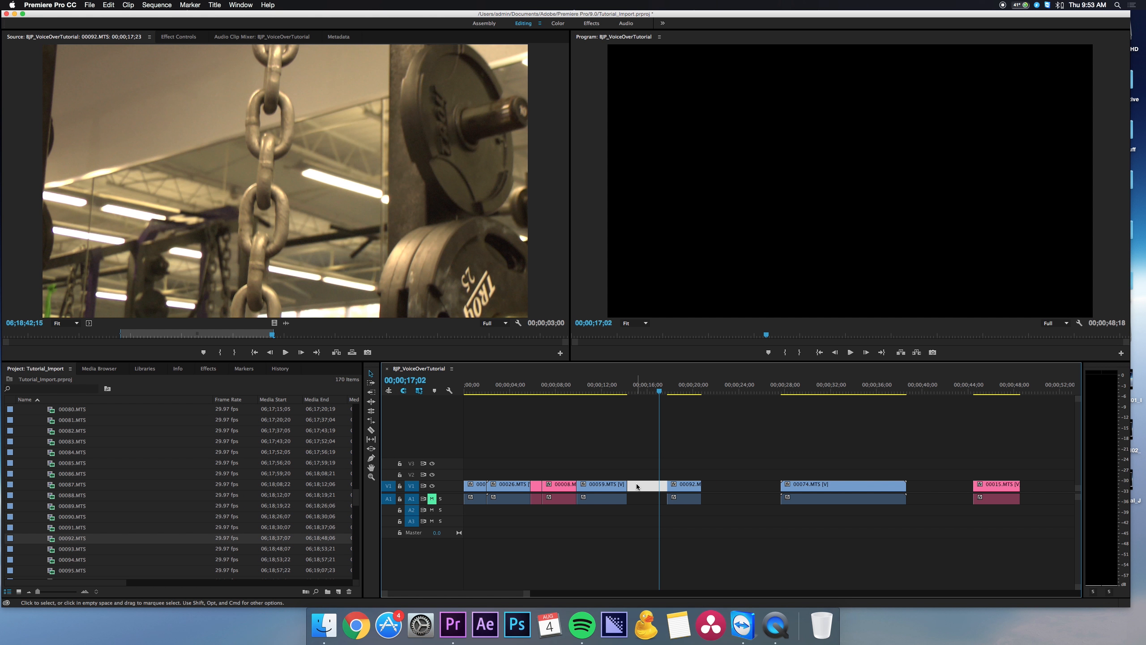
key(Delete)
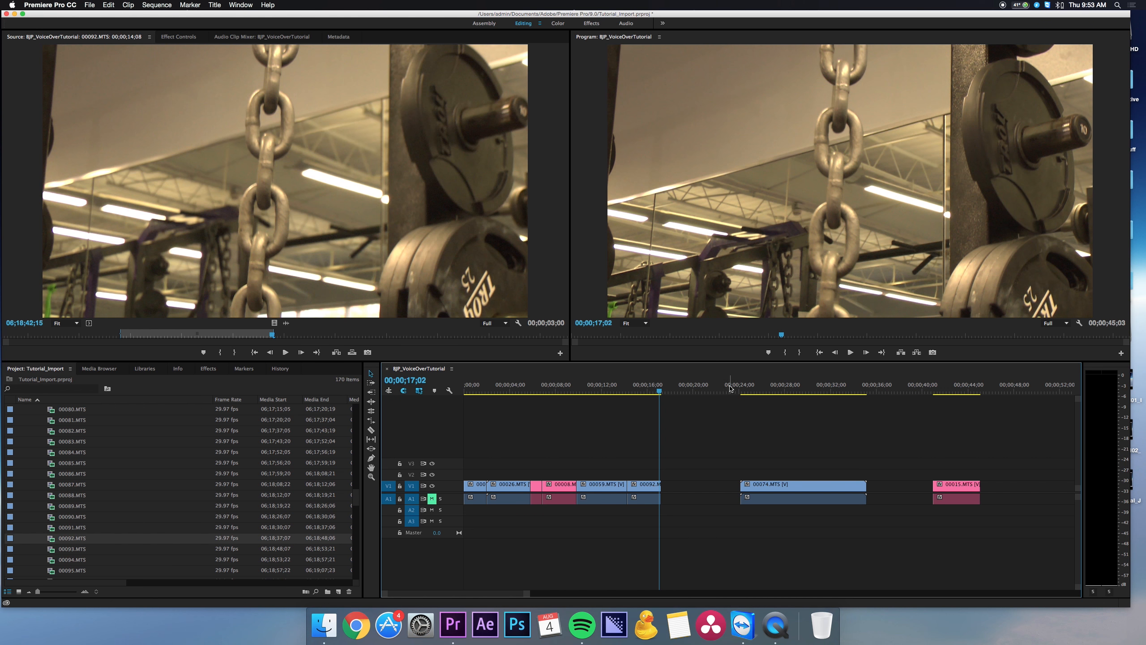
- Delete 00074.MTS from the timeline, leaving its space empty before 00015.MTS
drag(734, 386, 844, 387)
click(793, 488)
key(Delete)
- Open 00129.MTS in the Source monitor and place 00128.MTS on the timeline at 00;00;24;27
scroll(135, 497, down, 10)
double_click(63, 538)
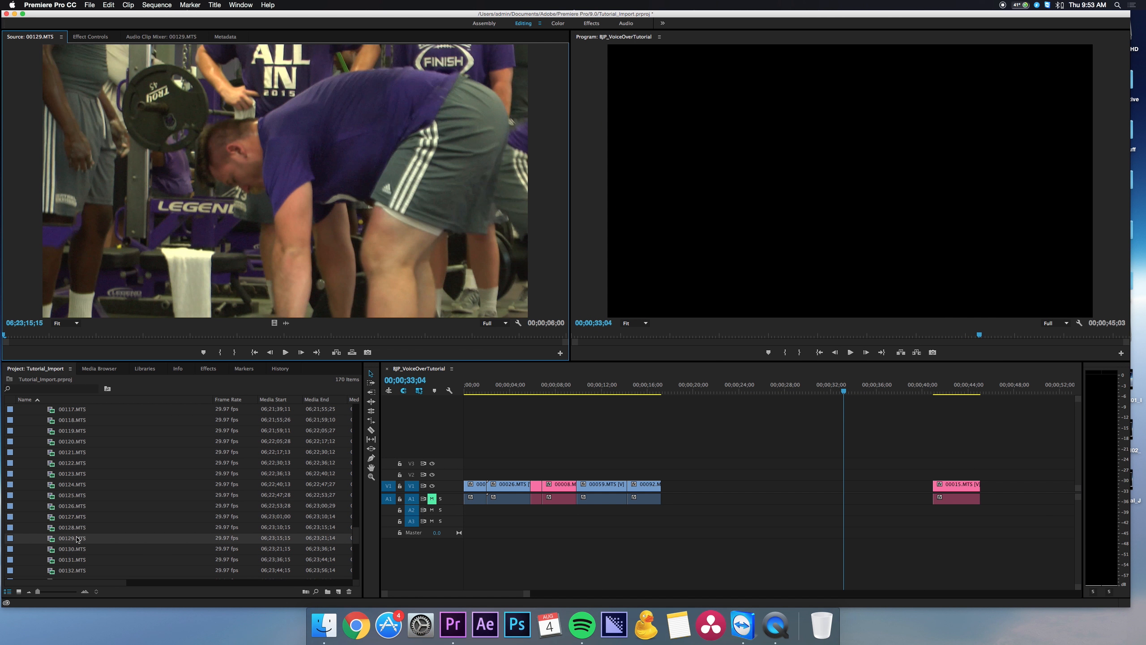
drag(63, 528, 767, 487)
- Play through 00128.MTS to find its cut point and trim the clip's end back to 00;00;27;29
drag(757, 379, 751, 387)
key(space)
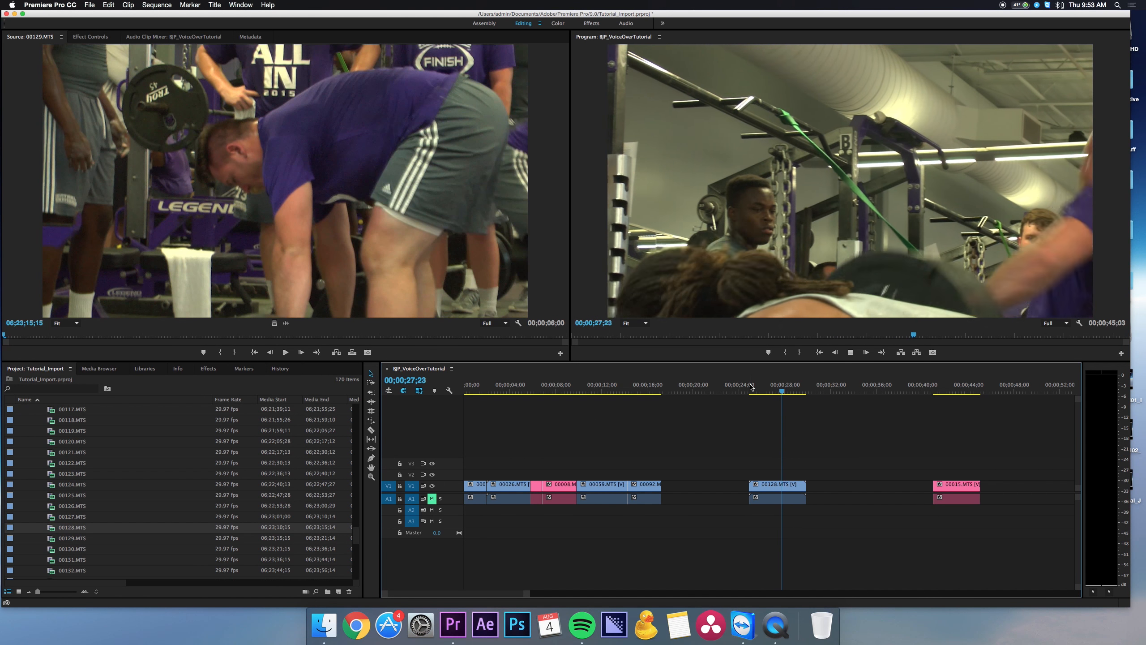
key(space)
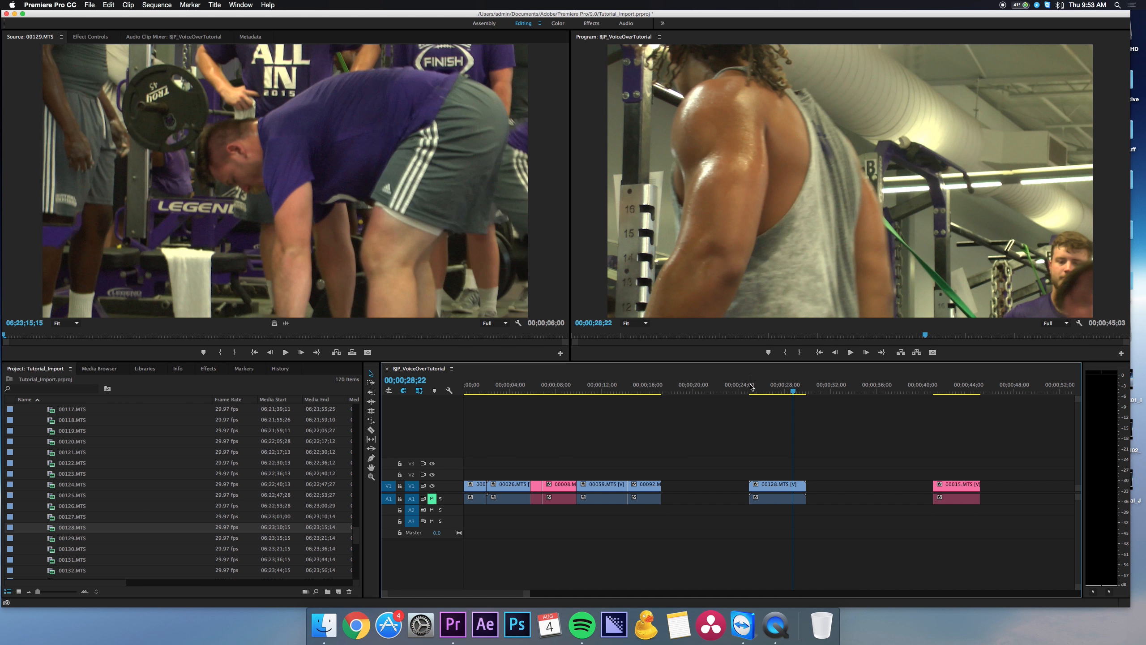
key(Left)
key(Left)
key(Left)
key(Left)
key(Left)
key(Left)
key(Left)
key(Left)
key(Left)
key(Left)
key(Left)
key(Left)
key(Left)
key(Left)
key(Left)
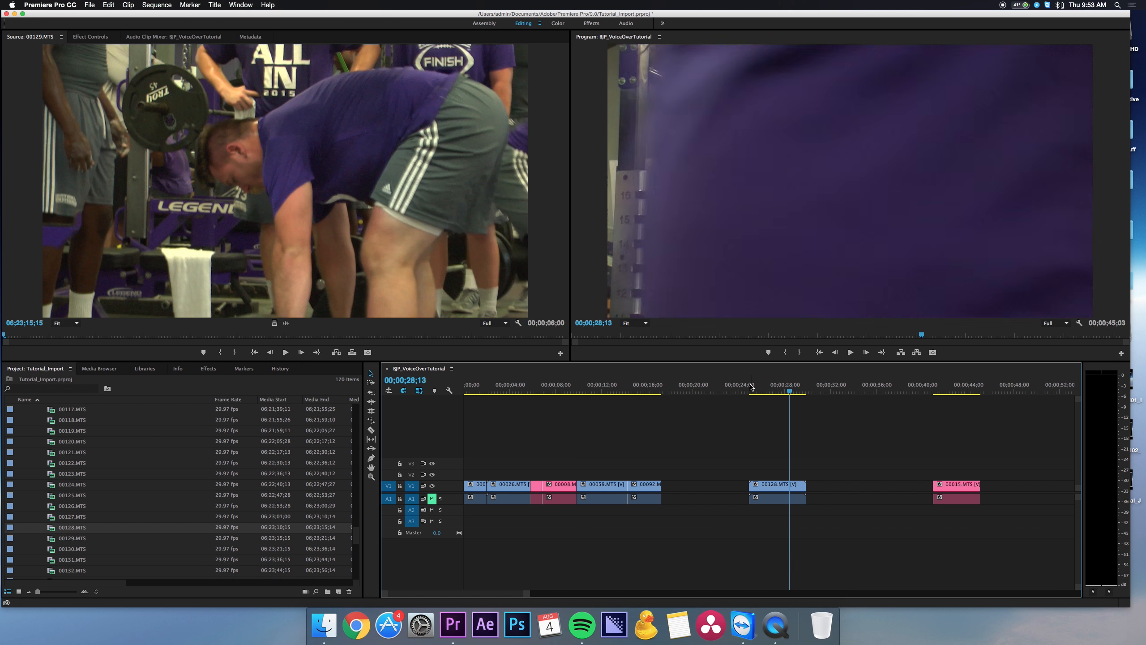
key(Left)
key(Left)
key(Left)
key(Left)
key(Left)
key(Left)
key(Left)
key(Left)
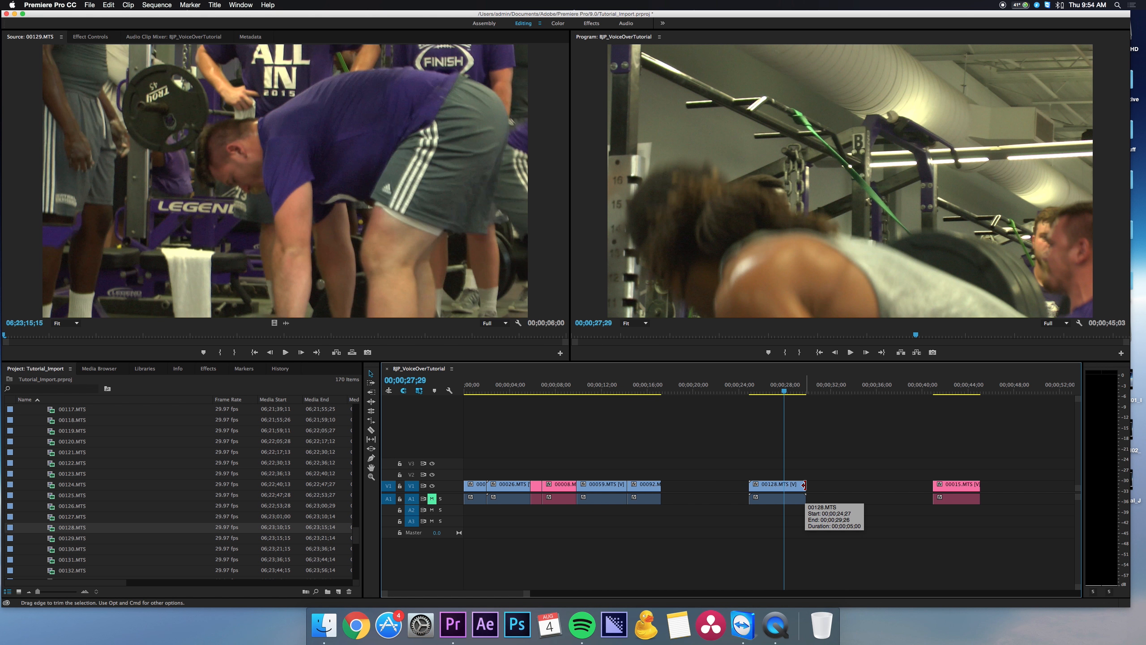
drag(804, 485, 784, 484)
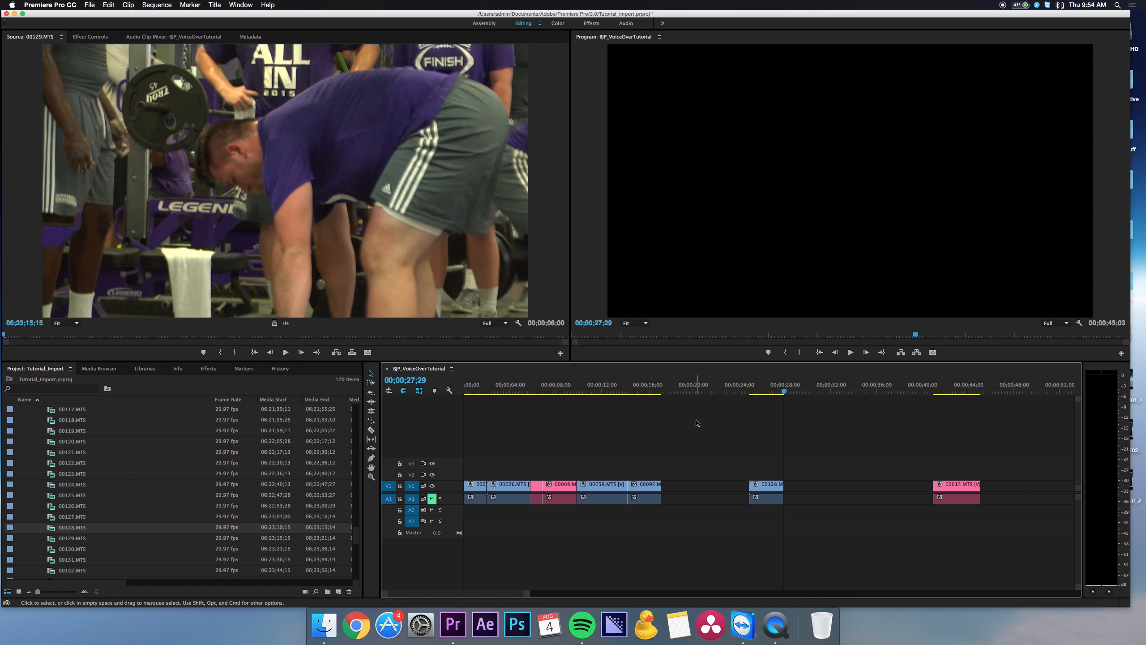
- Trim the start of 00128.MTS on the timeline to 00;00;26;03, play it back, and close the gap before the clip
mouse_move(784, 389)
mouse_down()
mouse_move(750, 390)
mouse_move(763, 389)
mouse_up()
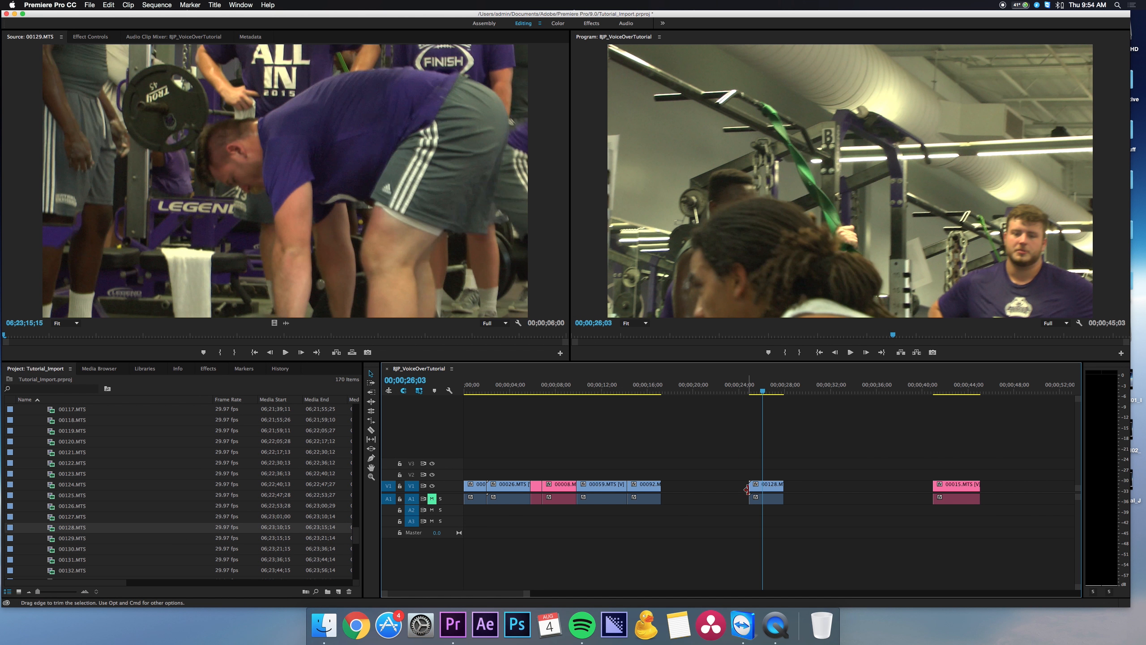
drag(746, 486, 763, 486)
key(space)
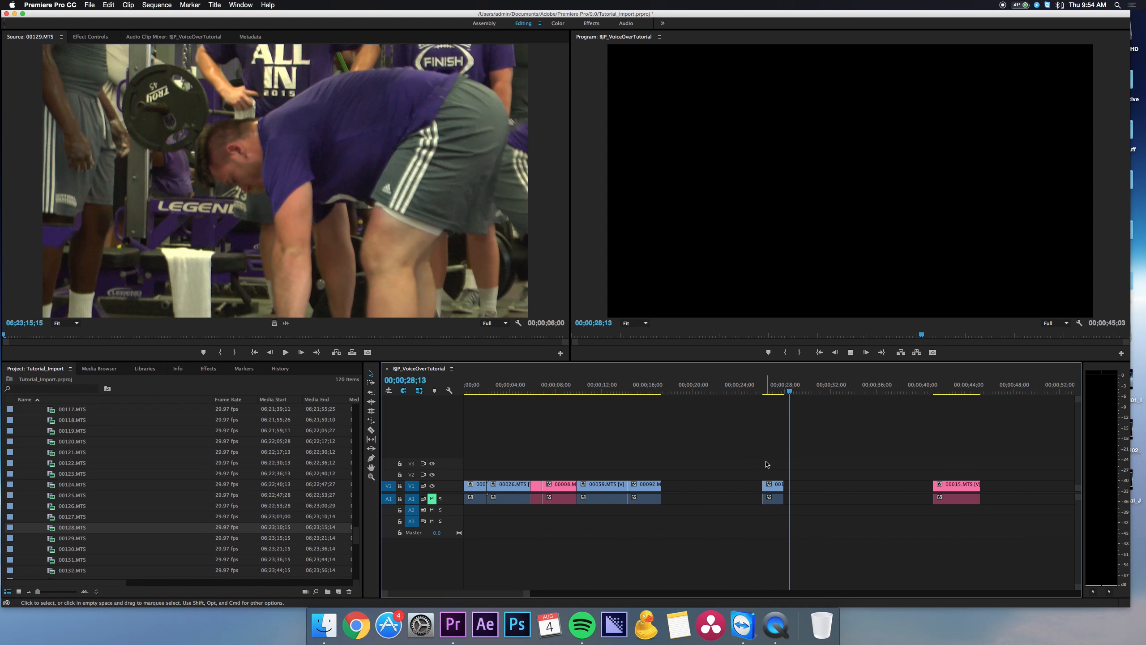
key(space)
click(741, 485)
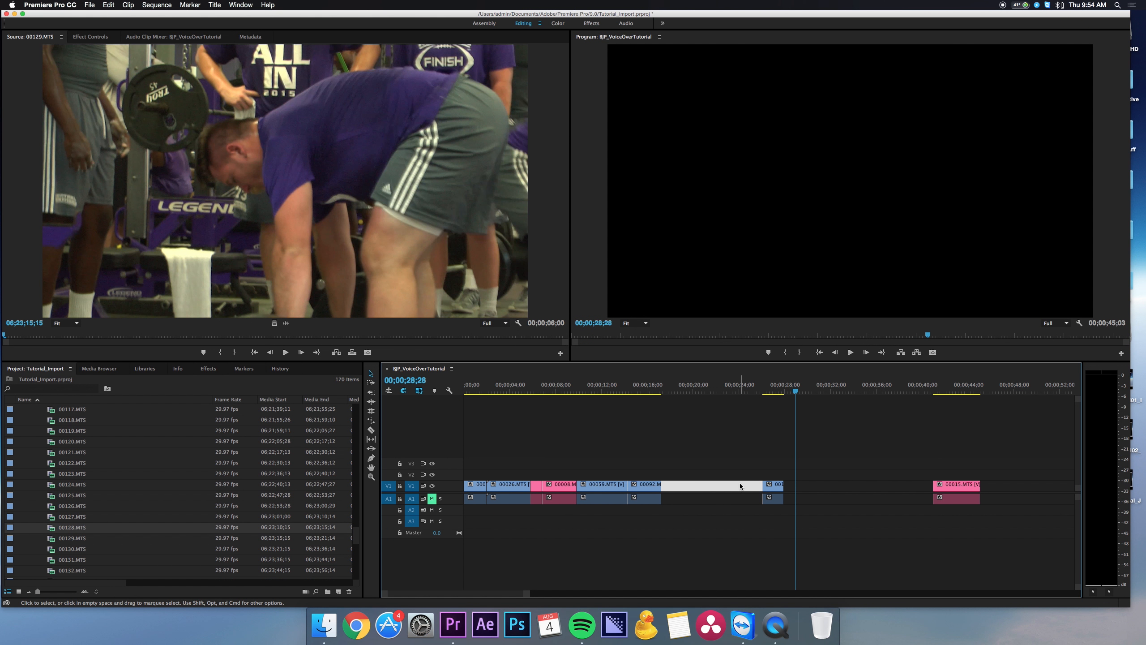
key(Delete)
- Shorten 00015.MTS on the timeline and place it directly after 00128.MTS, ending the sequence at 00;00;21;23
mouse_move(847, 390)
mouse_down()
mouse_move(860, 387)
mouse_move(843, 387)
mouse_up()
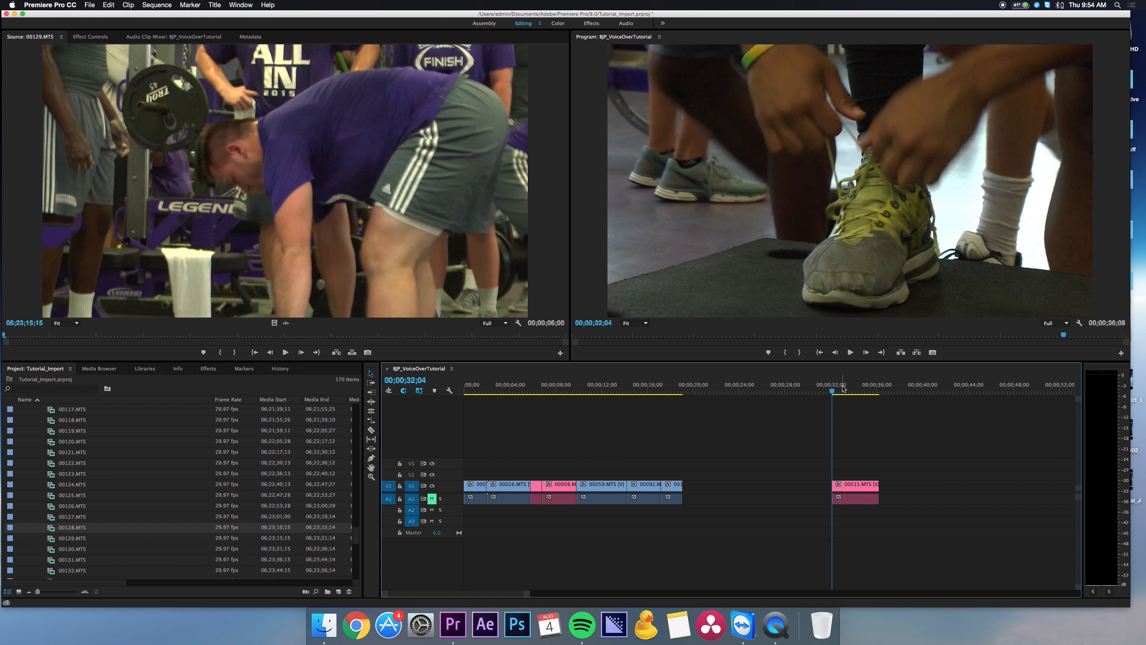
key(Down)
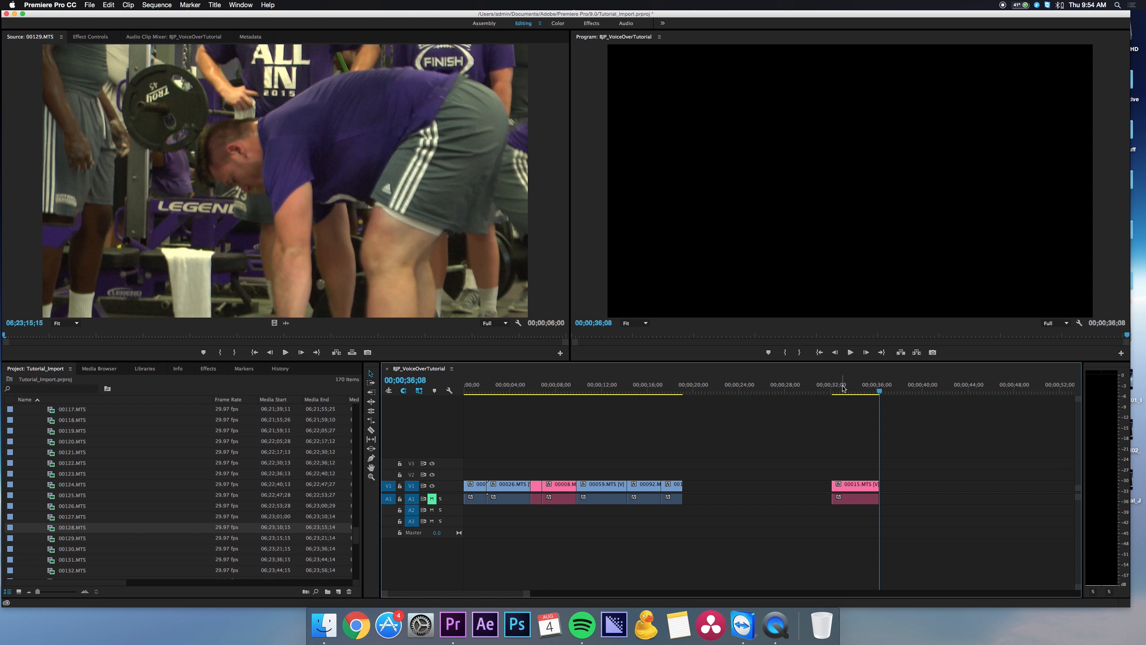
key(Up)
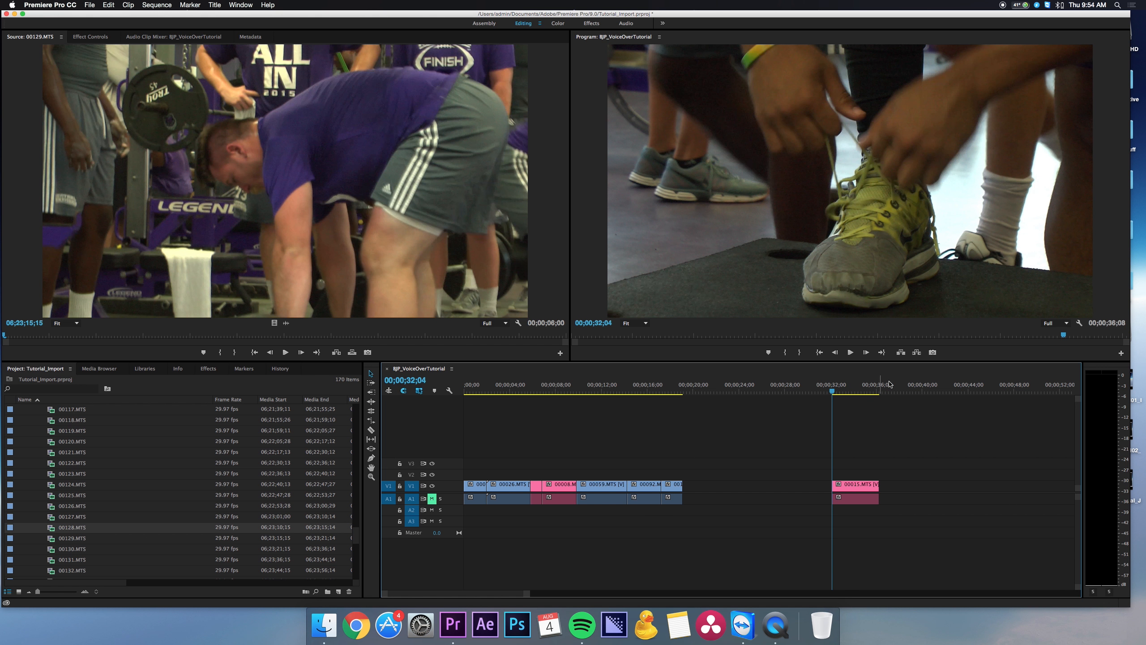
click(415, 379)
text(3604)
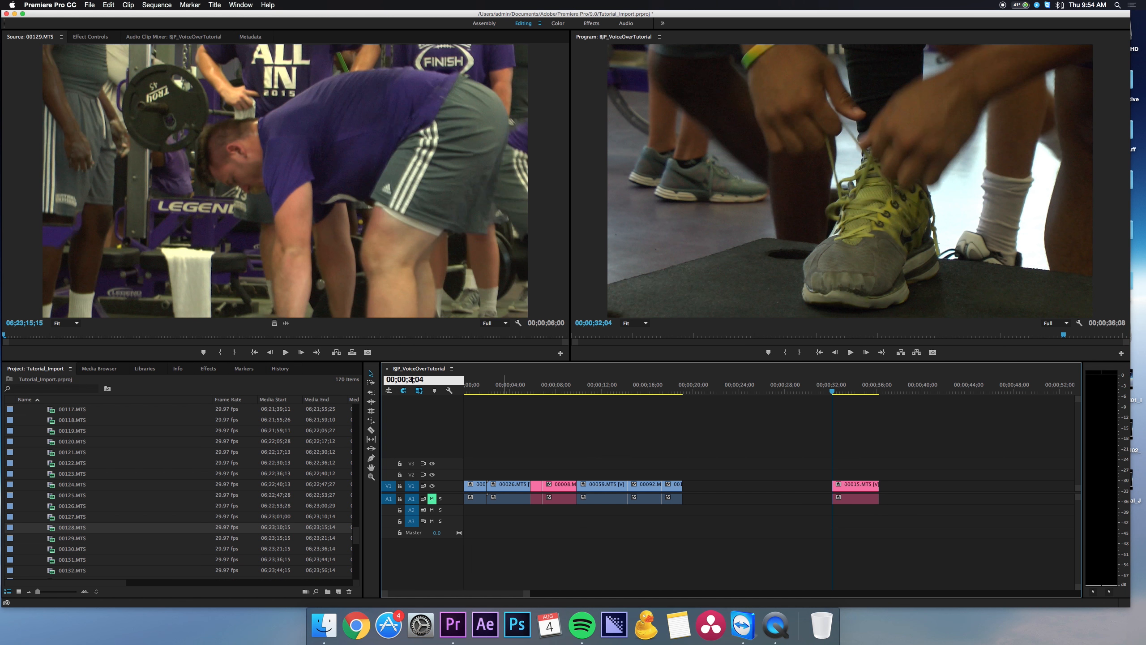
key(Return)
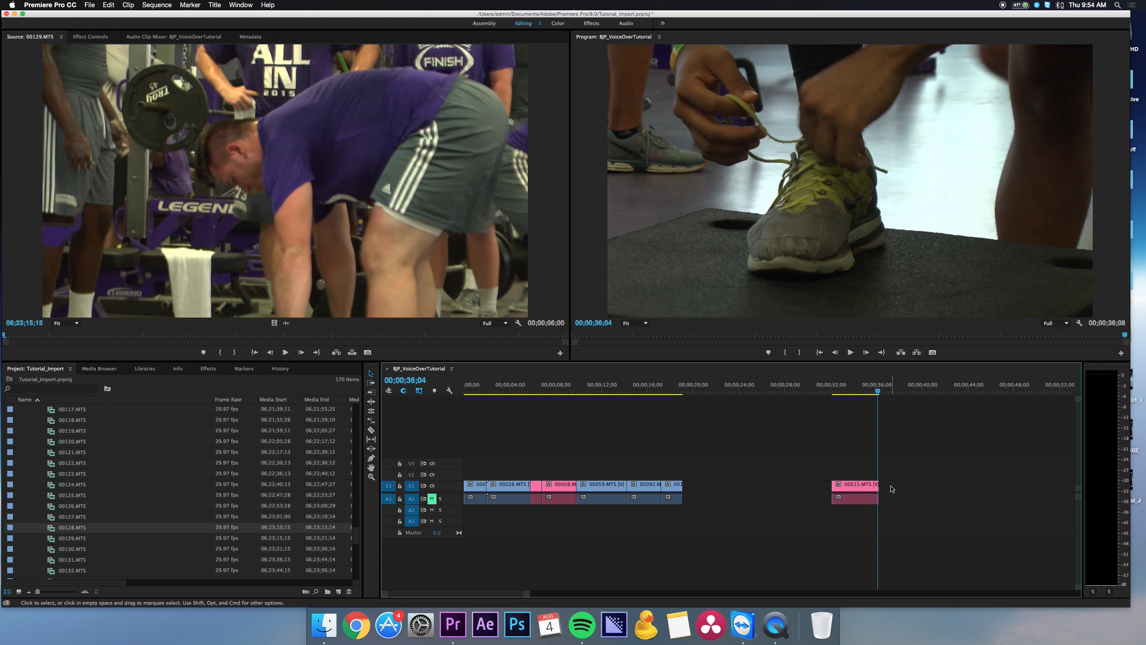
key(Down)
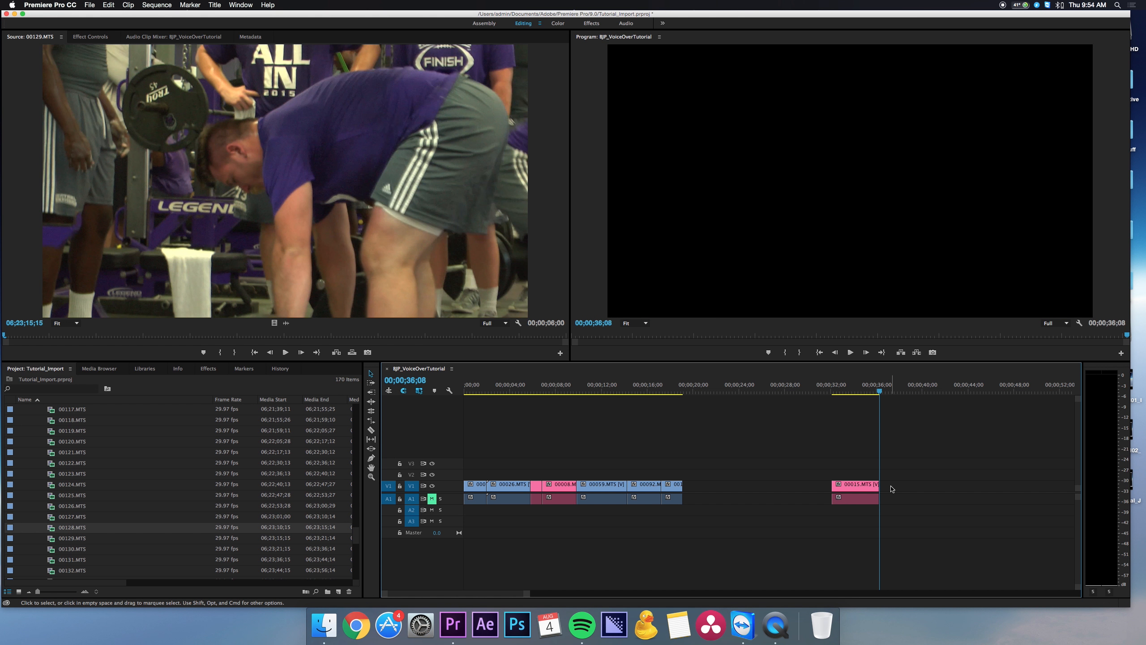
key(Left)
key(Left)
key(Left)
key(Left)
drag(879, 487, 699, 493)
key(Up)
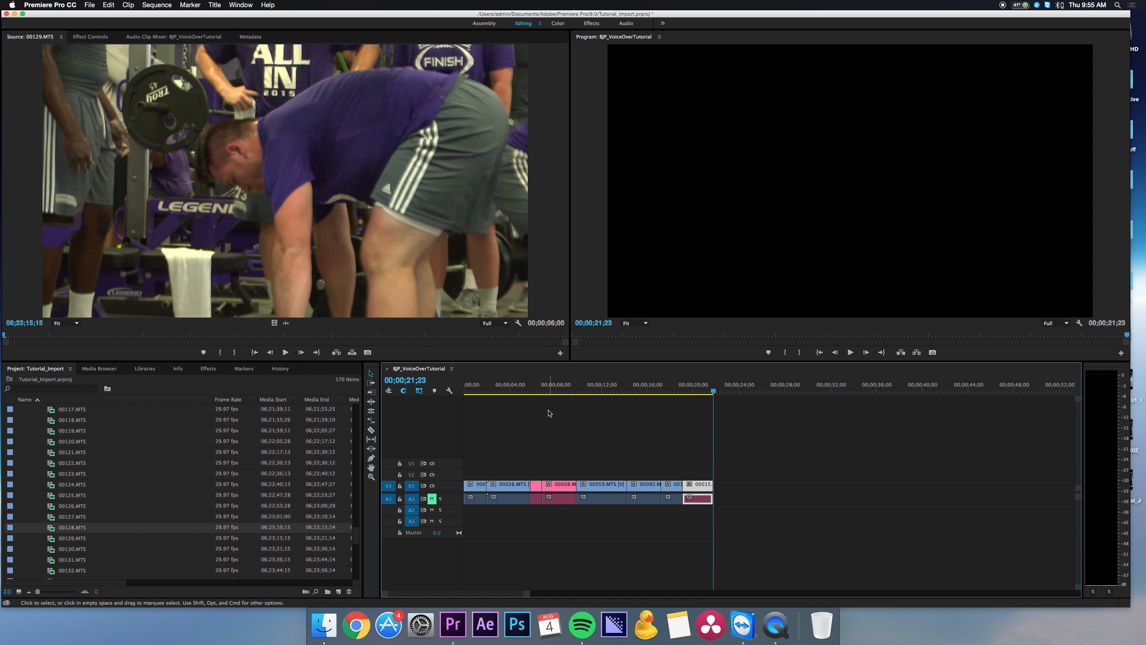
- Trim the start of 00026.MTS on the timeline to 00;00;03;00 and close the gap before it
click(508, 387)
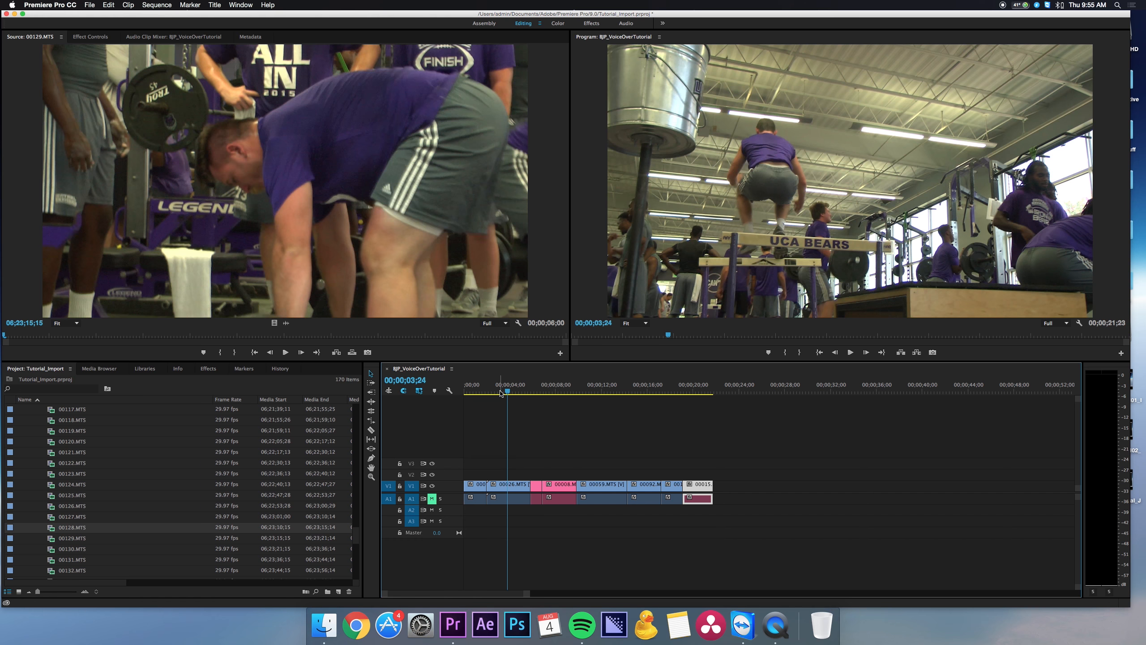
click(501, 391)
key(Up)
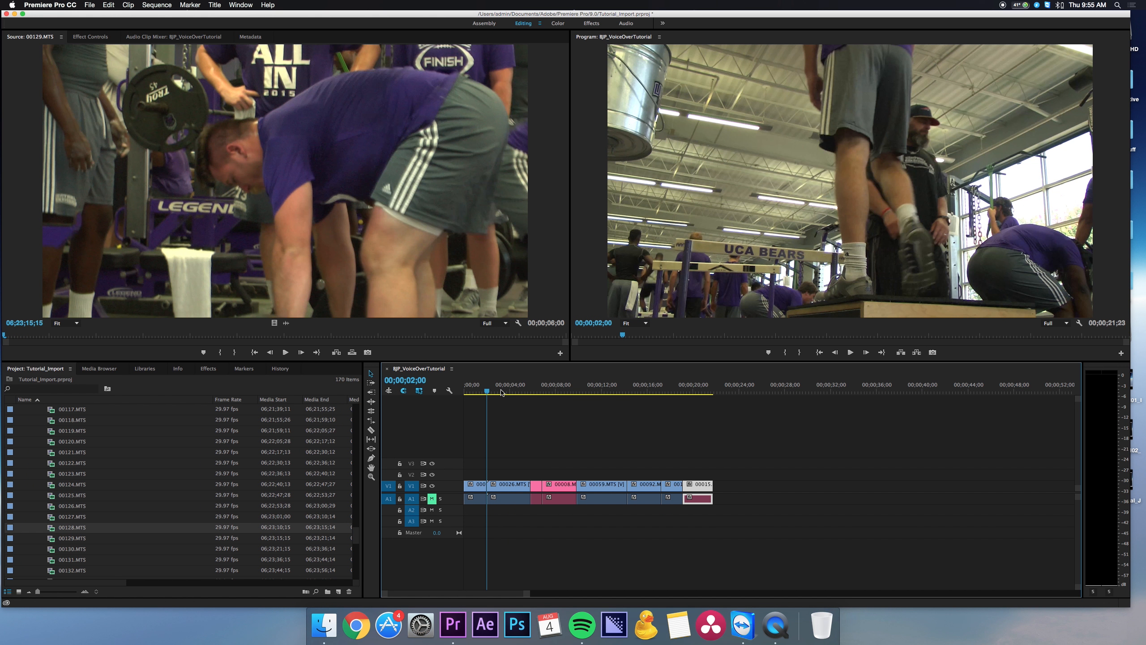
click(415, 381)
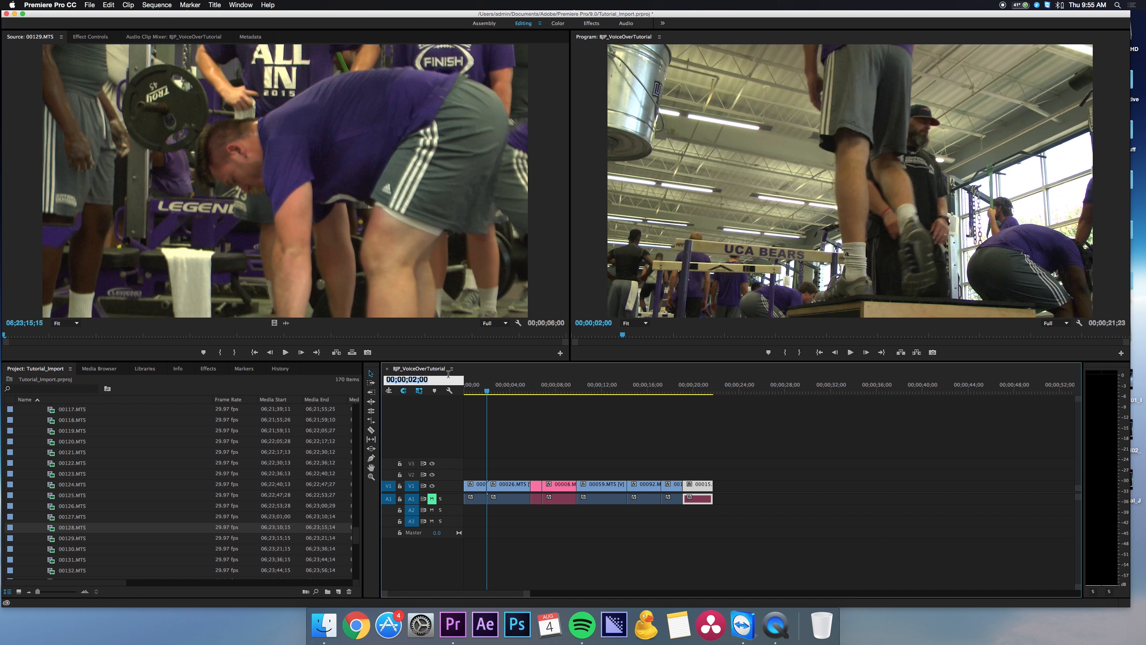
key(Right)
key(Return)
click(489, 484)
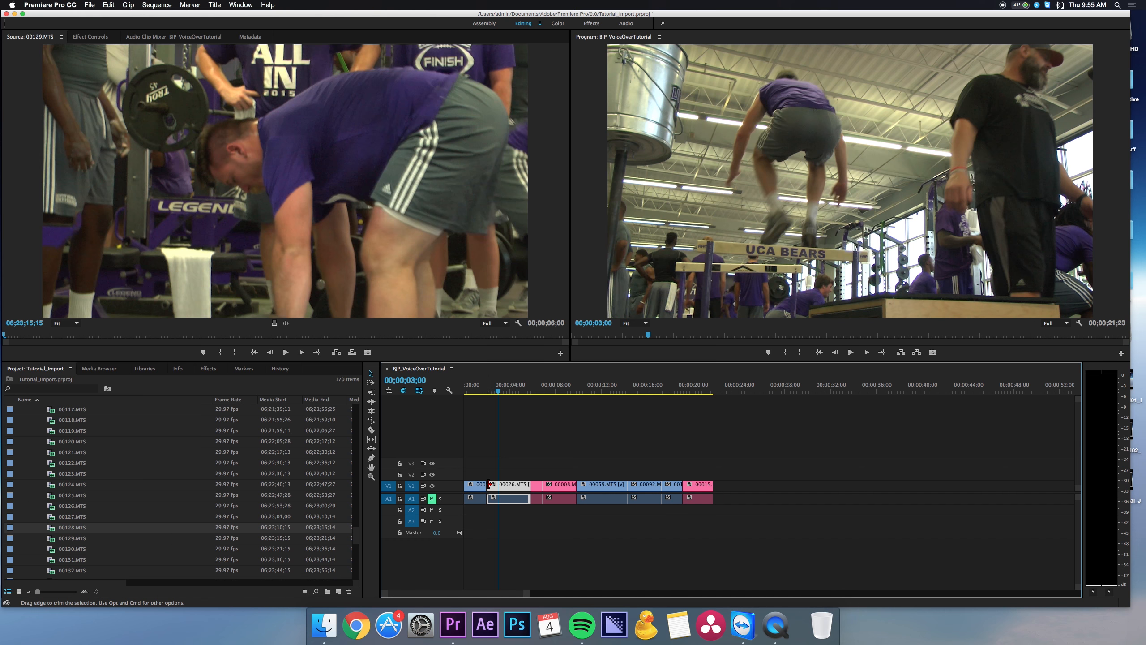
drag(490, 484, 494, 487)
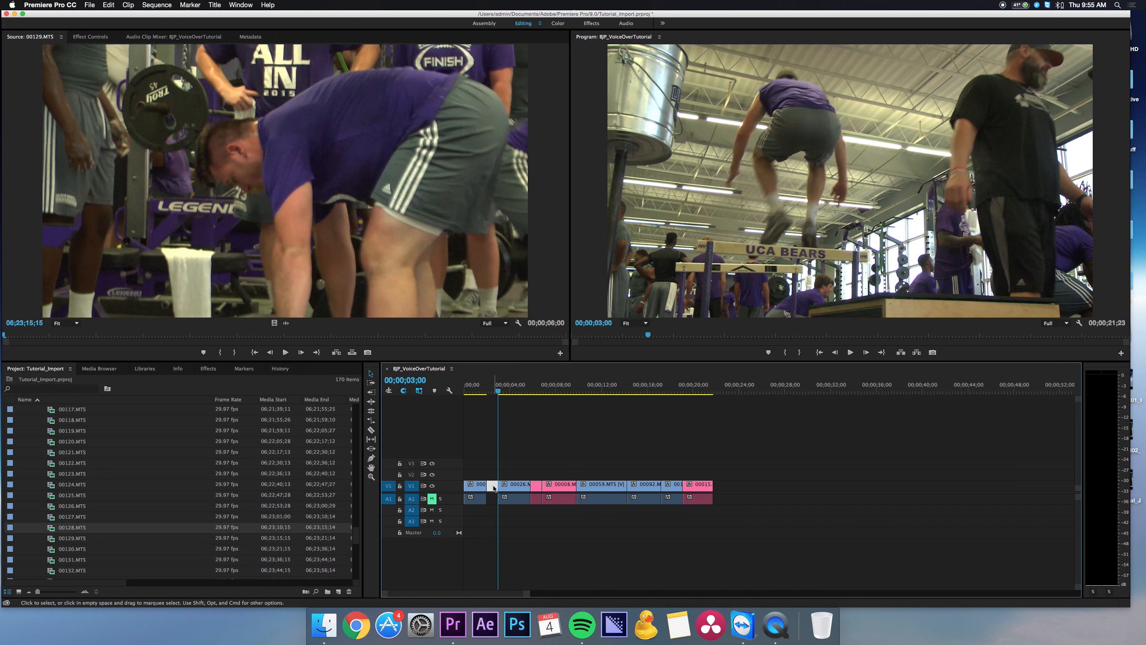
key(Delete)
- Open the timeline's 00059.MTS in the Source monitor and set its Out point to 06;15;03;25
click(585, 390)
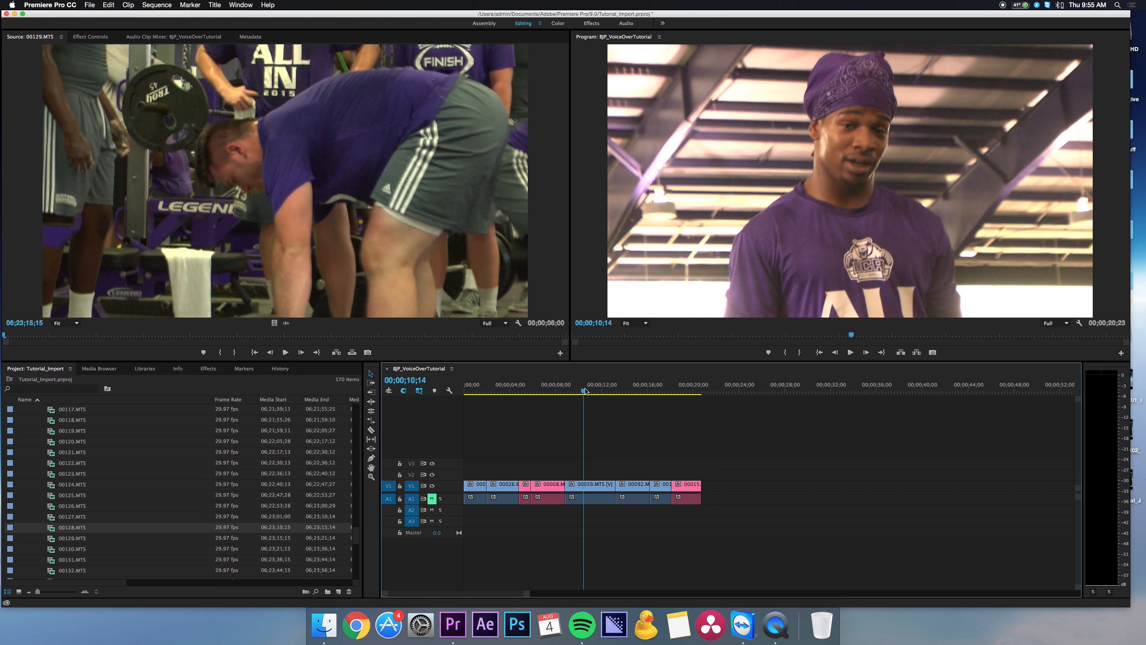
drag(585, 391, 608, 389)
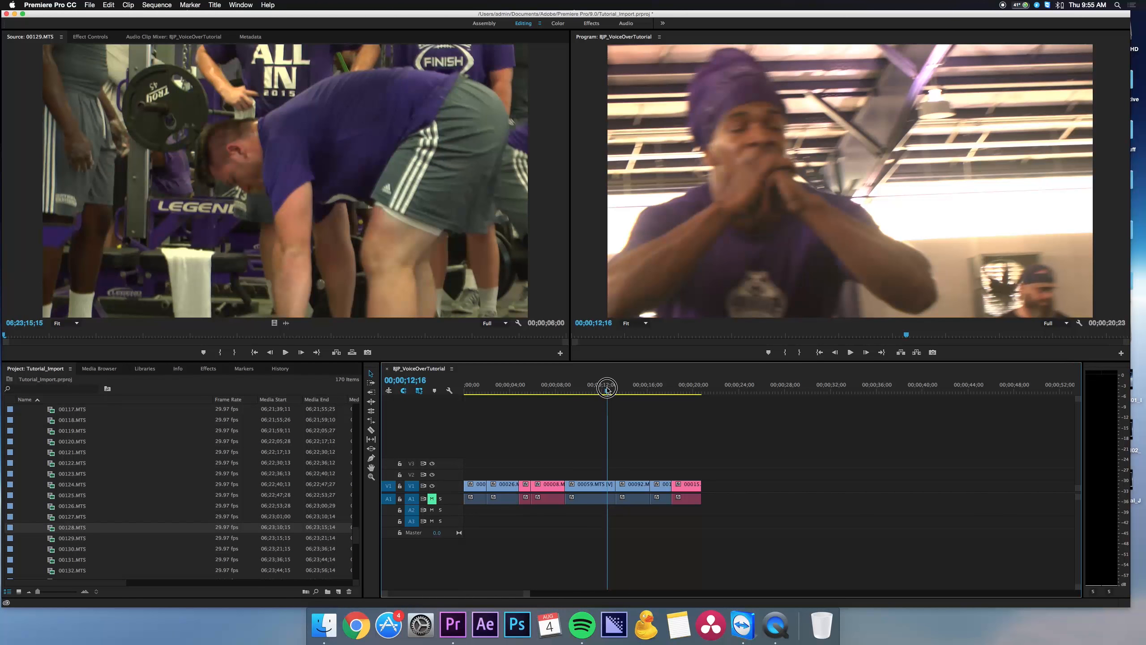
double_click(594, 487)
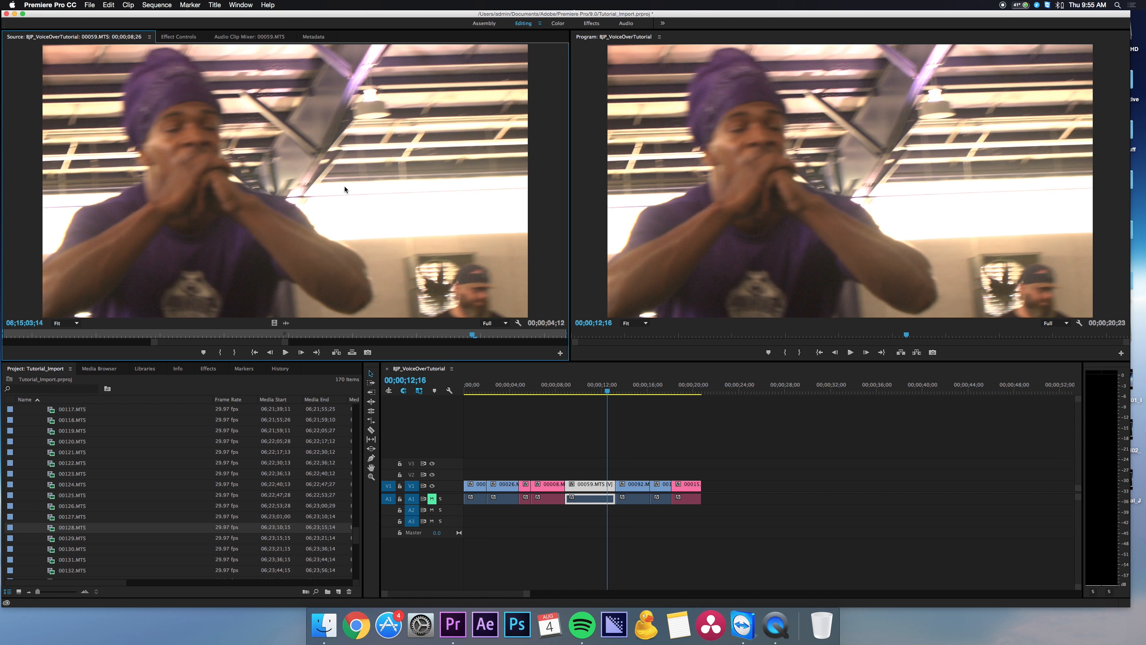
key(shift+o)
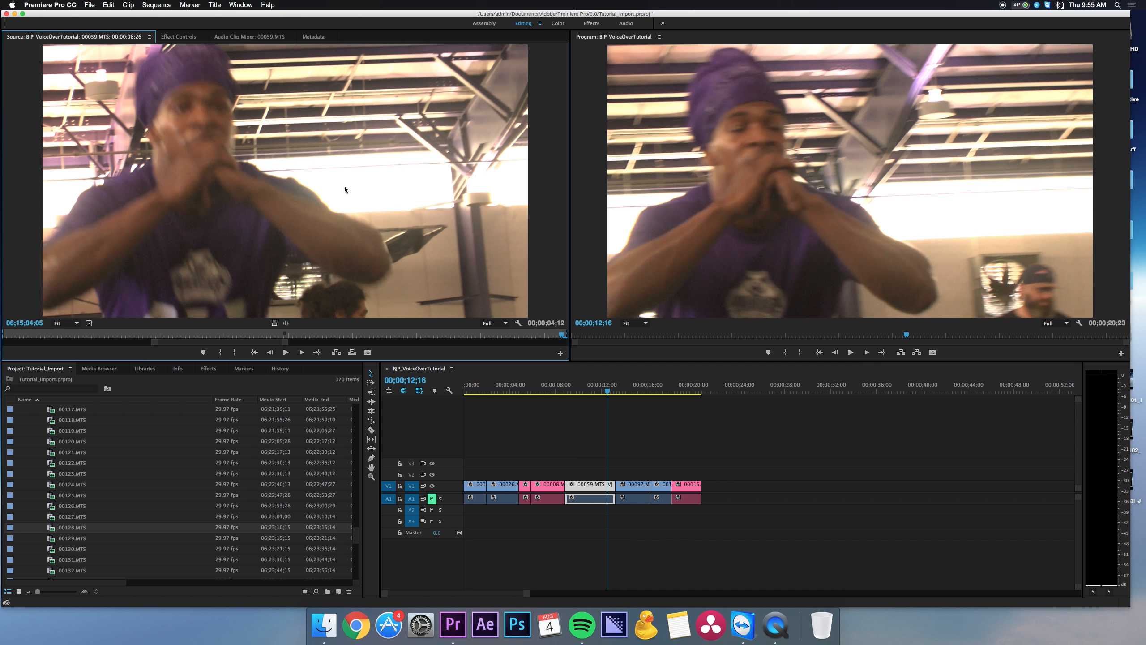
key(shift+Left)
key(shift+Left)
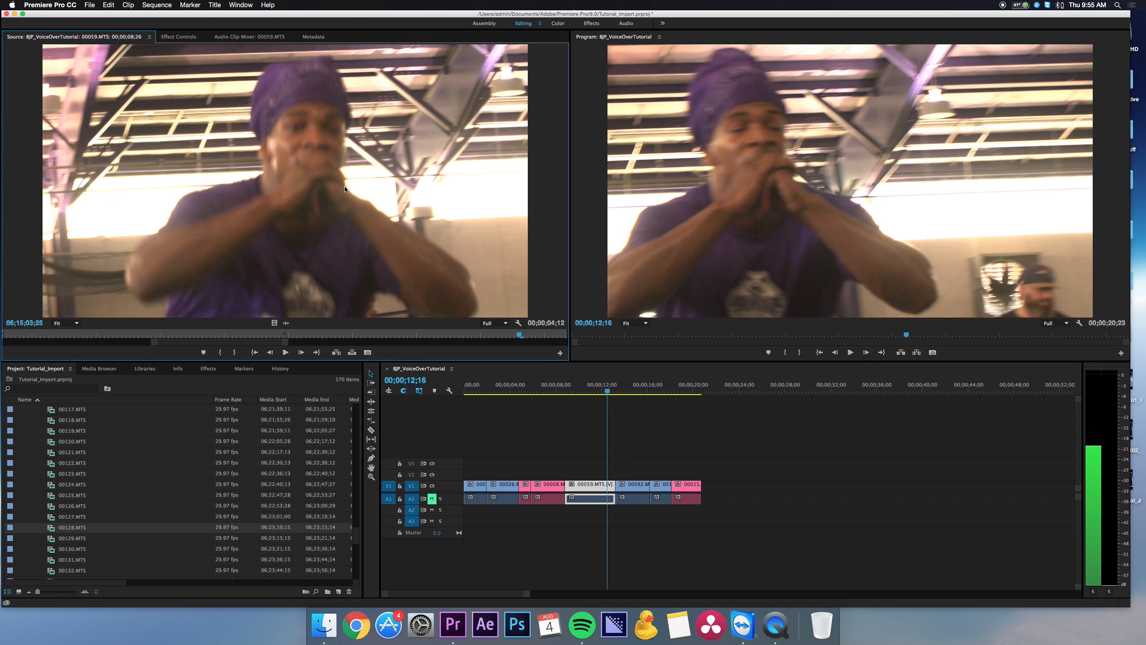
key(o)
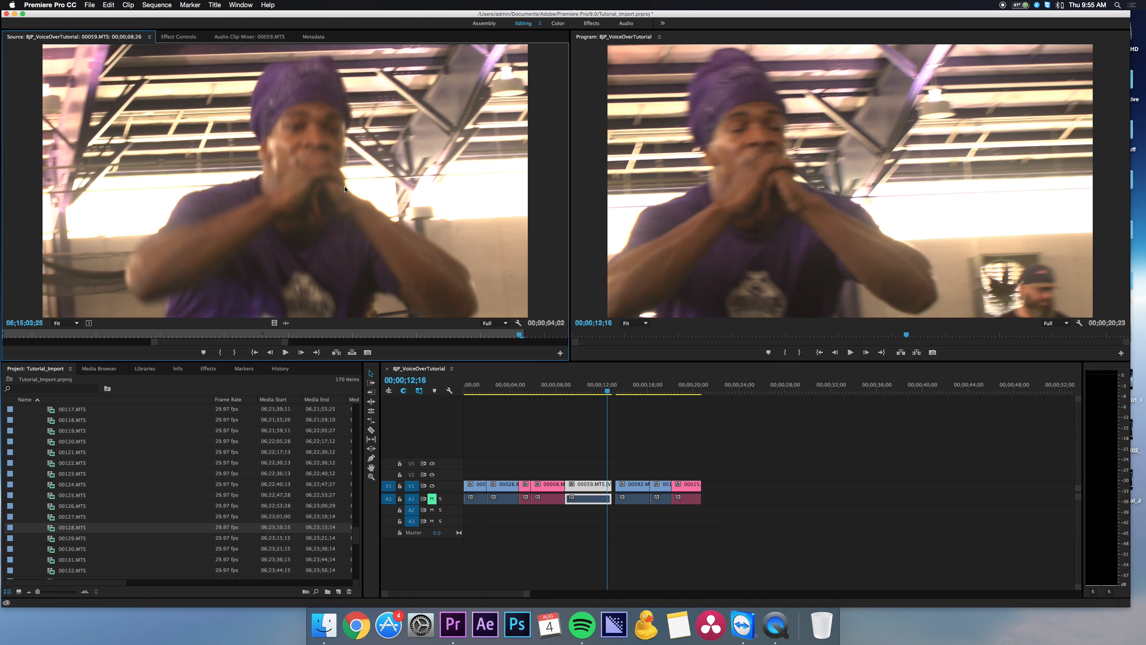
click(639, 433)
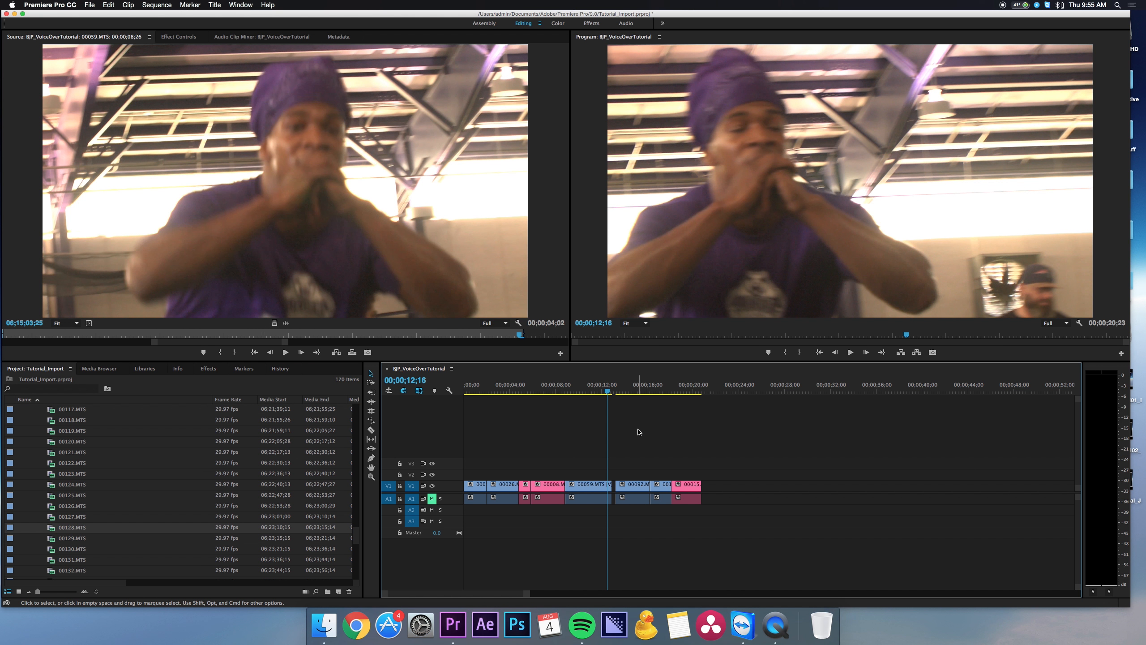
- Trim the start of the timeline's 00059.MTS to source time 06;15;00;04 and close the gaps around the clip
key(Up)
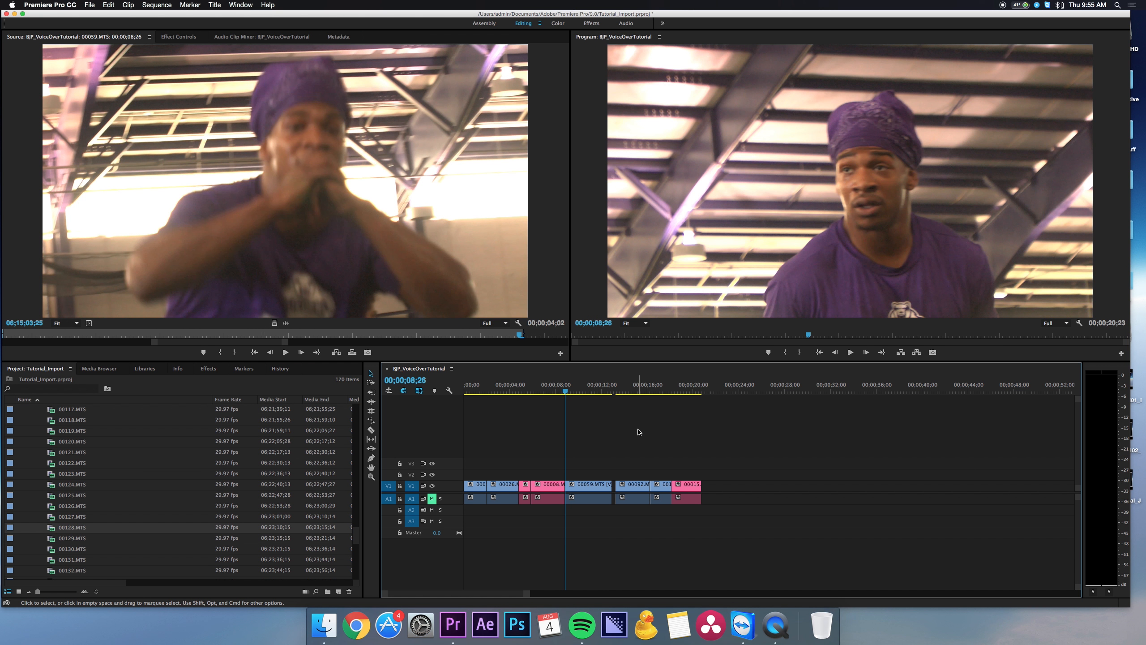
double_click(585, 492)
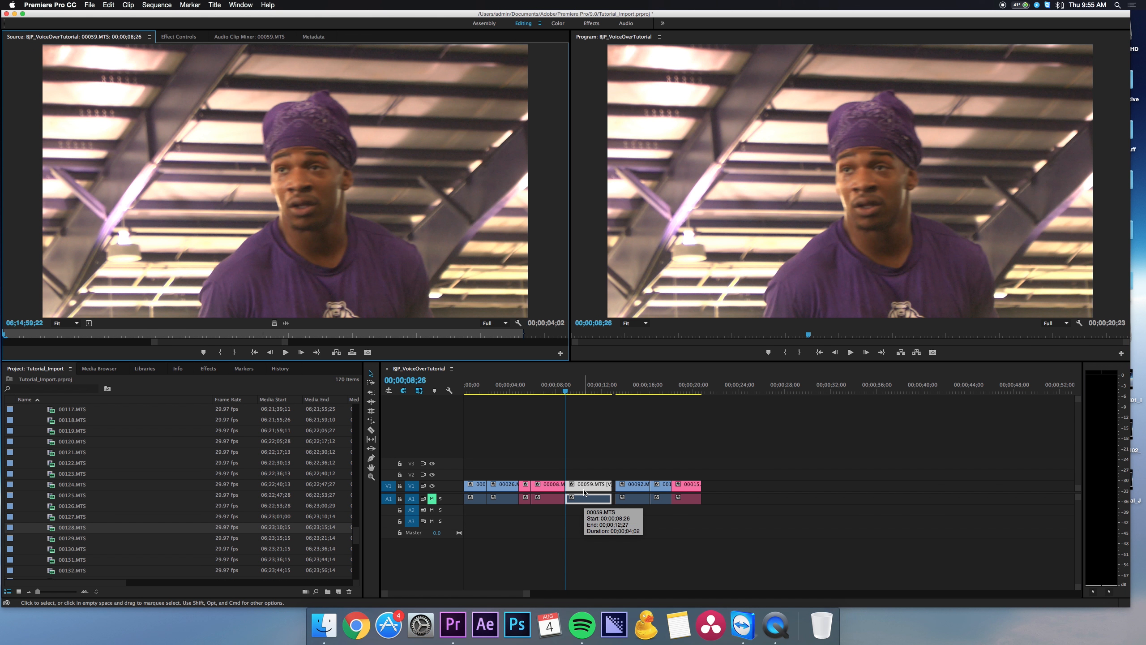
key(space)
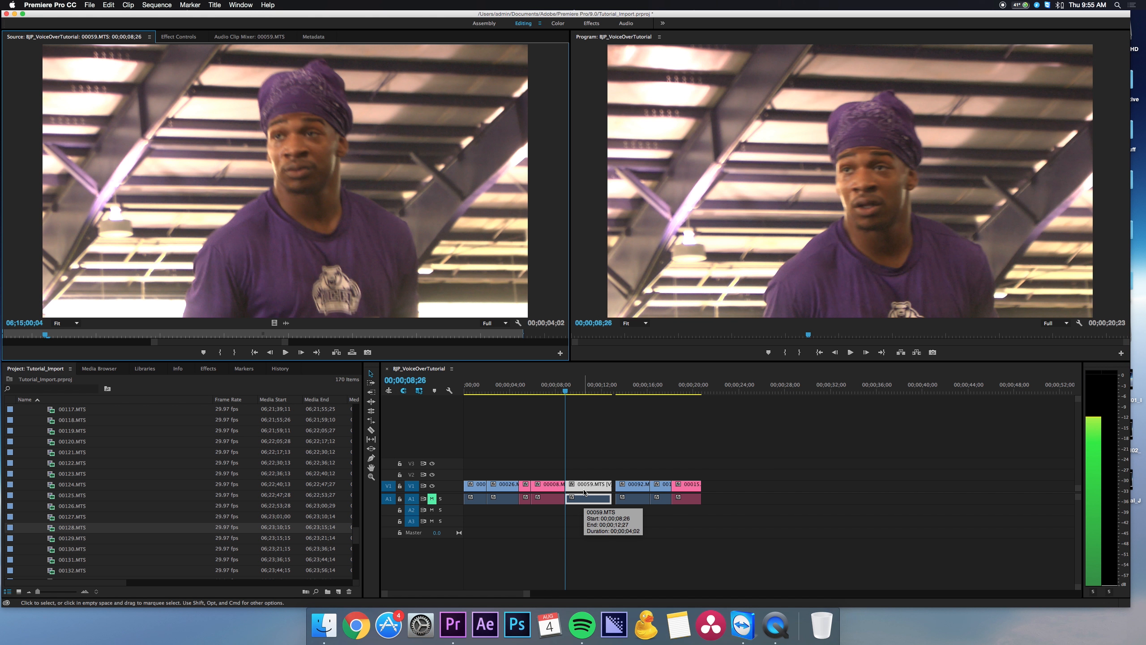
drag(566, 487, 570, 488)
click(567, 487)
key(Delete)
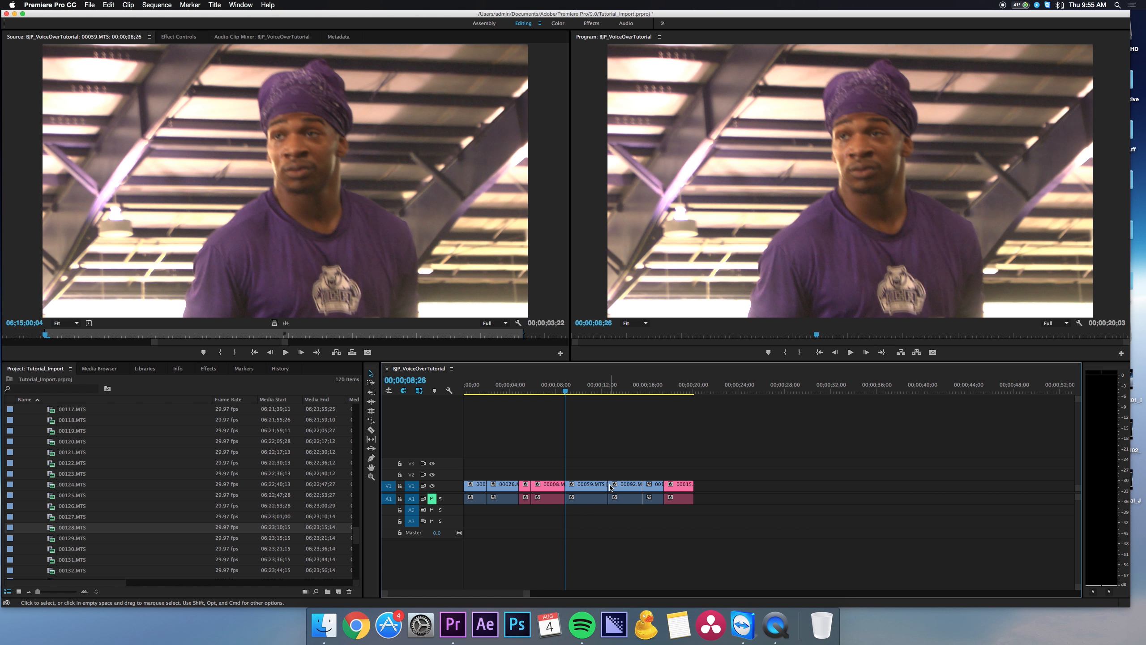
- Find the cut between 00092.MTS and 00128.MTS and trim the end of 00092.MTS back three frames to 00;00;15;15
key(Down)
key(Down)
key(Down)
key(Down)
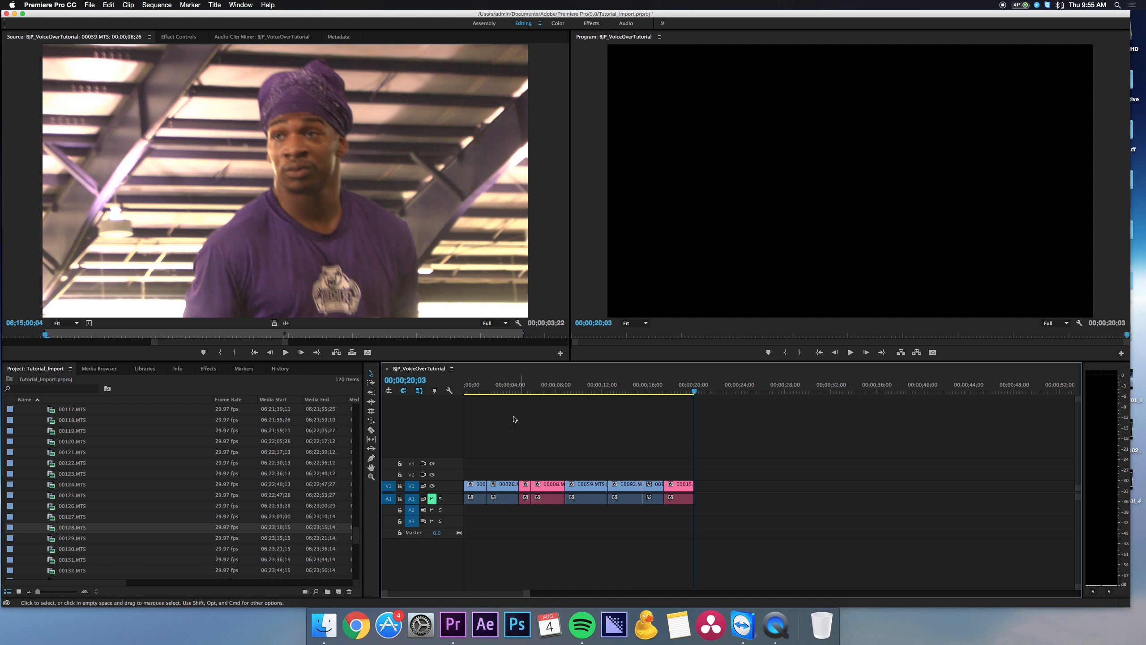
key(Up)
key(Up)
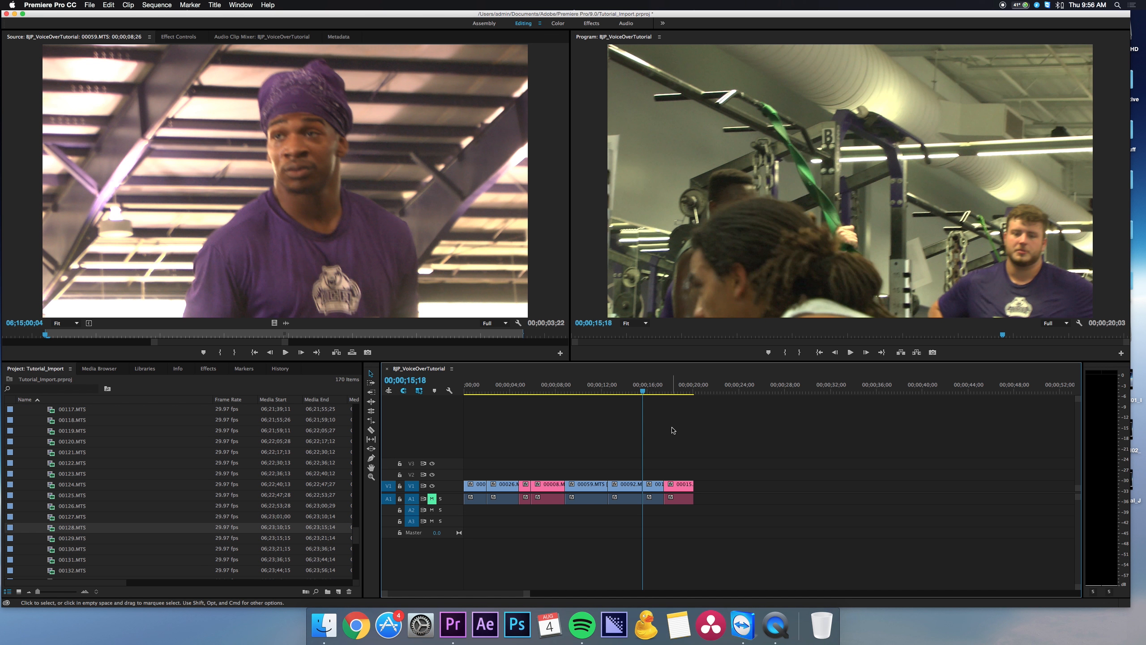
key(Left)
key(Left)
key(Left)
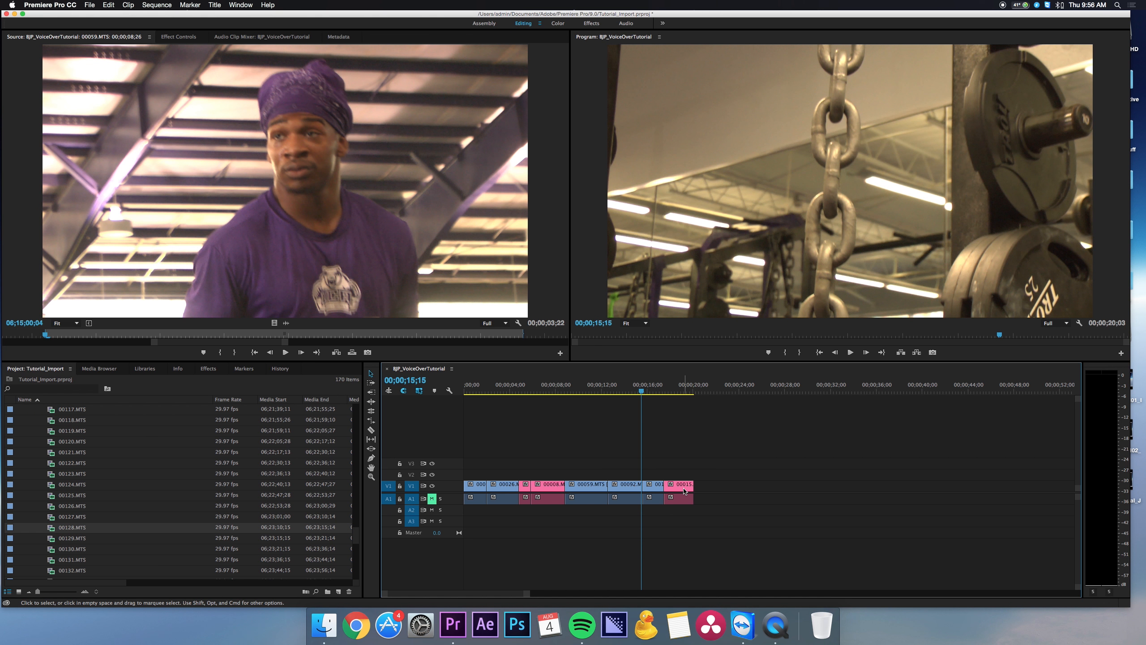
drag(641, 487, 636, 486)
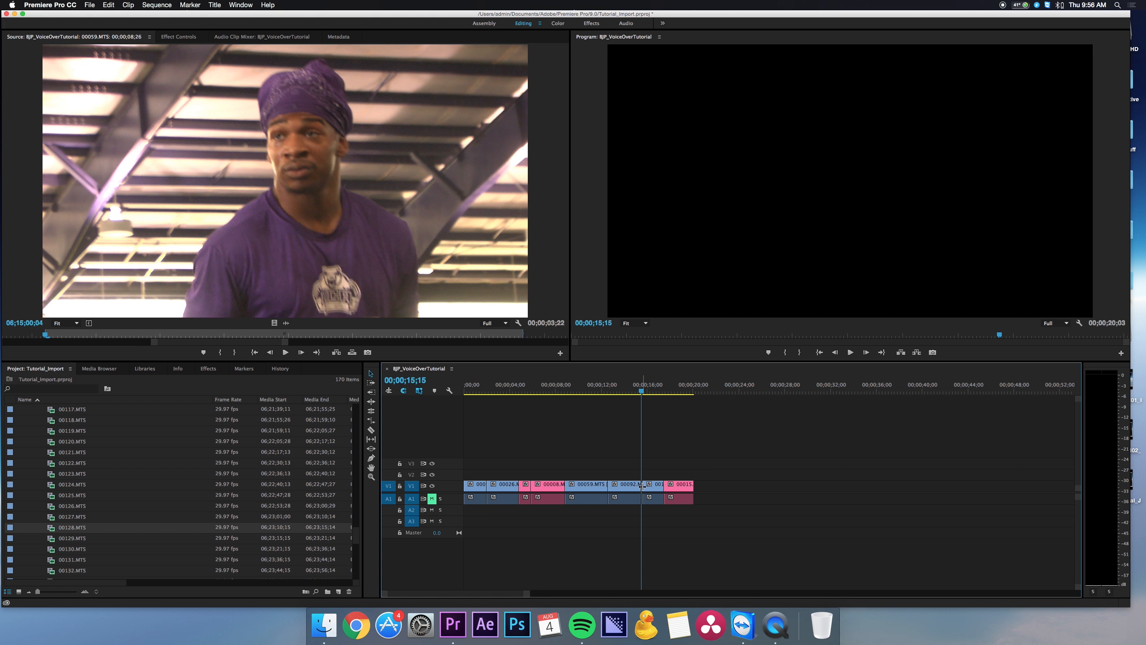
- Shift 00128.MTS and 00015.MTS further along the timeline, close the gap after 00092.MTS, and go to the sequence's end
mouse_move(702, 473)
mouse_down()
mouse_move(654, 487)
mouse_move(706, 486)
mouse_up()
click(672, 489)
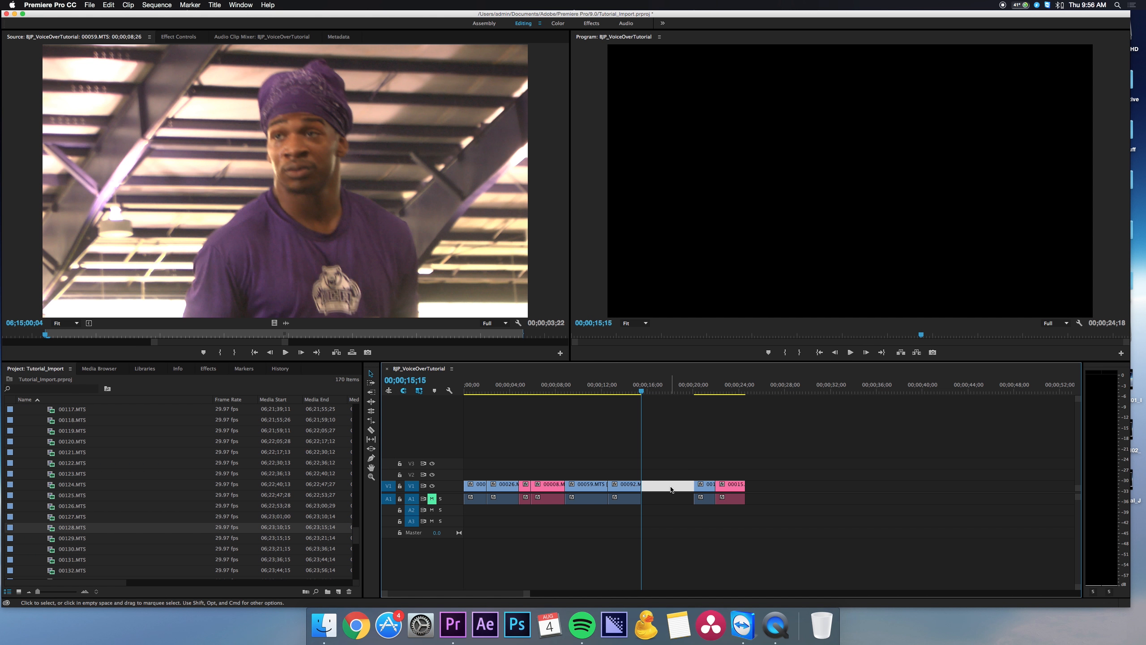
key(Delete)
key(End)
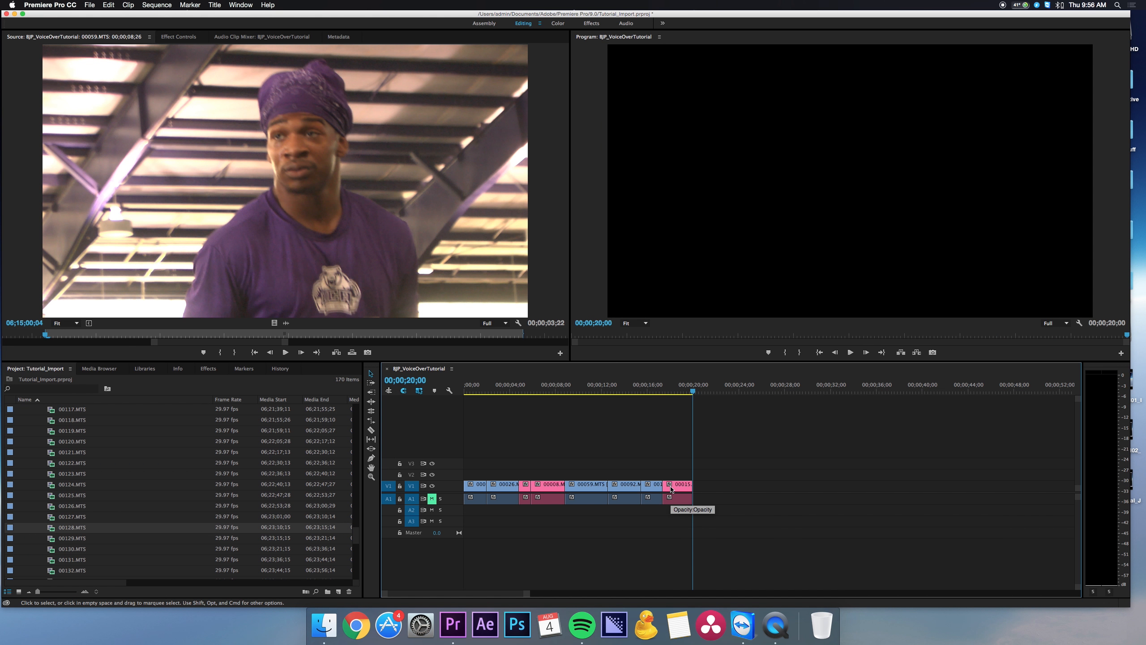